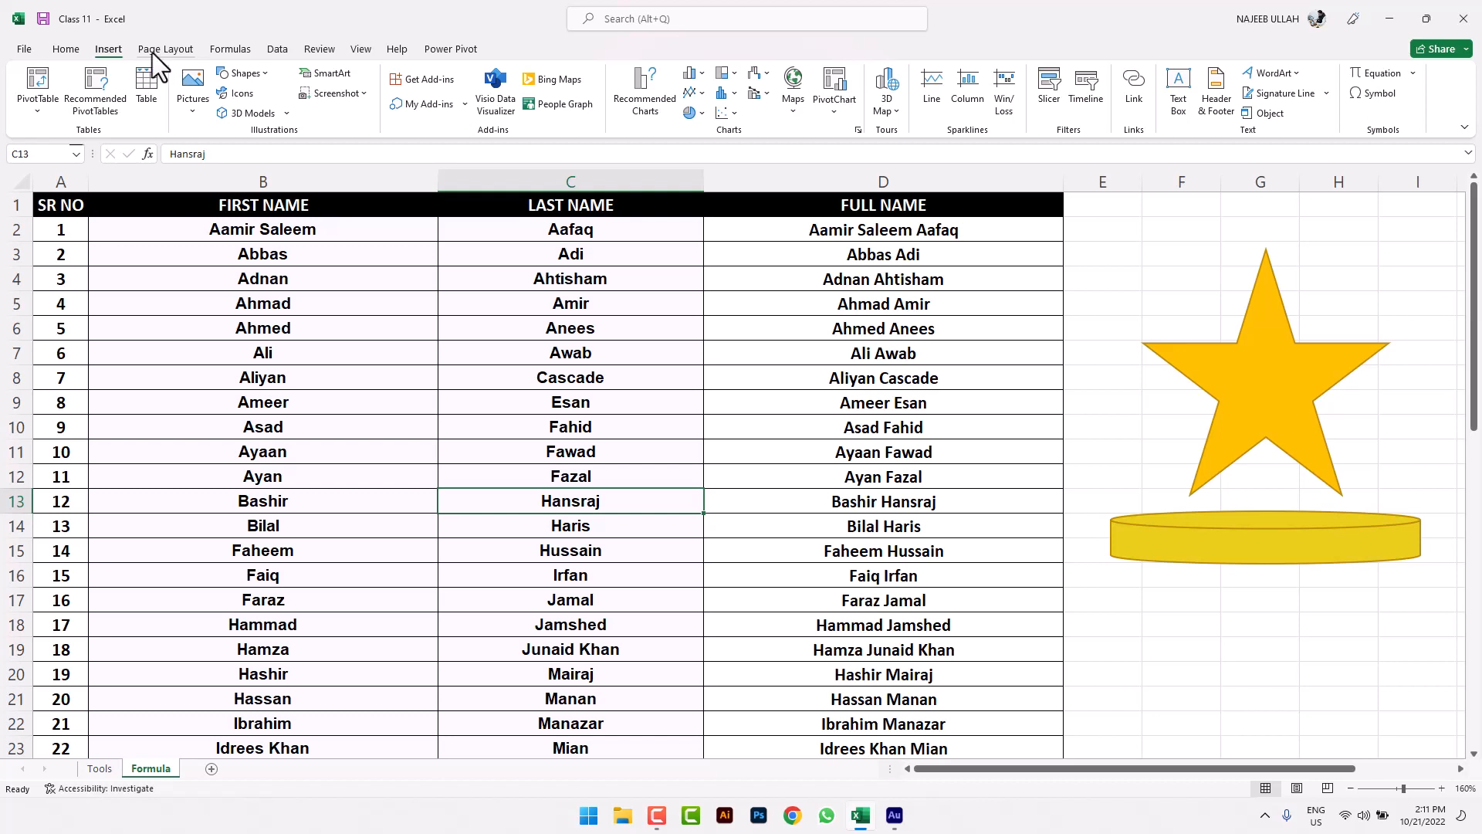
Apply the Heading 1 cell style to the LAST NAME entries in C2:C10
click(143, 51)
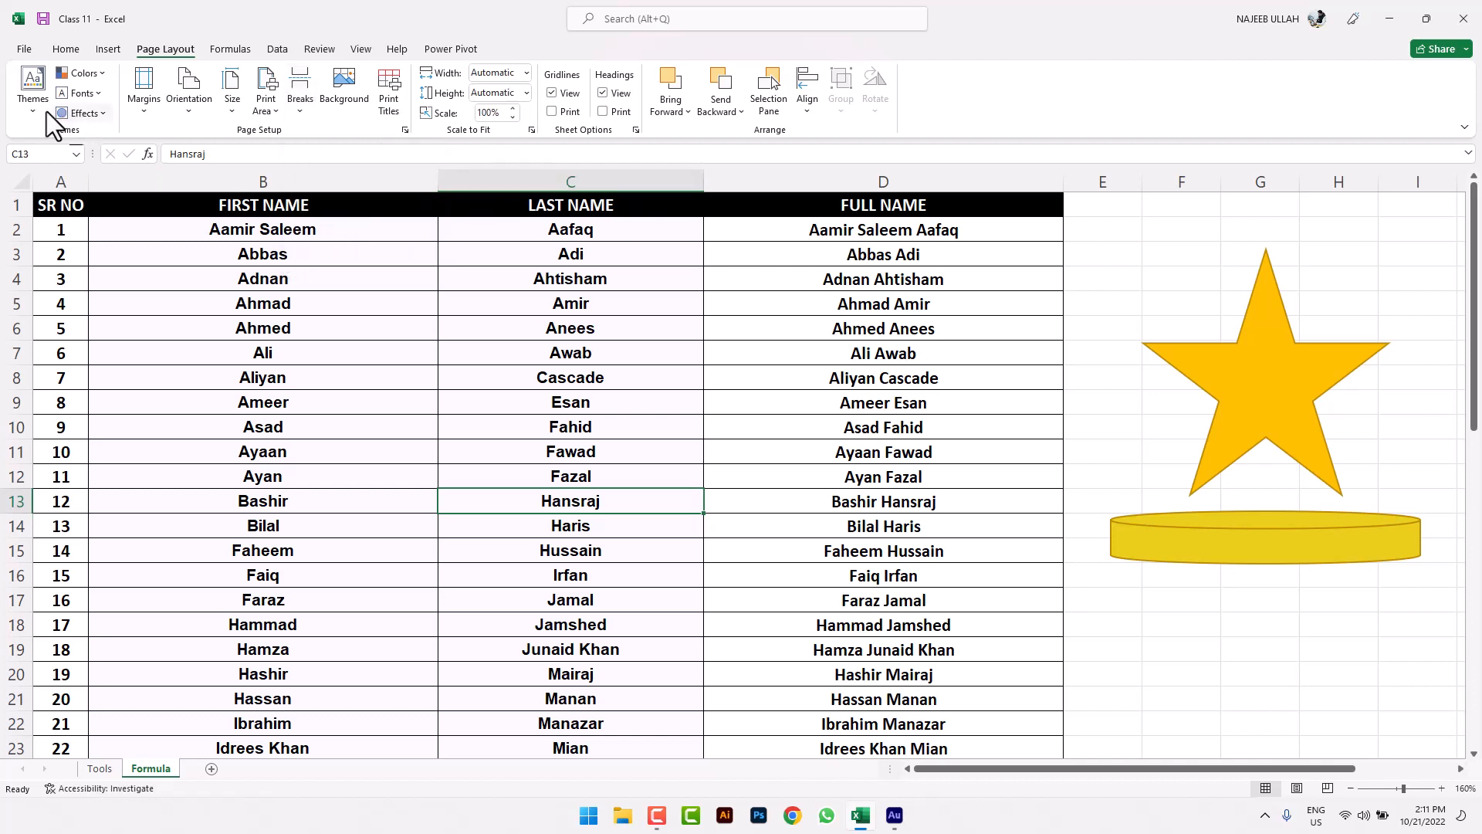
click(811, 324)
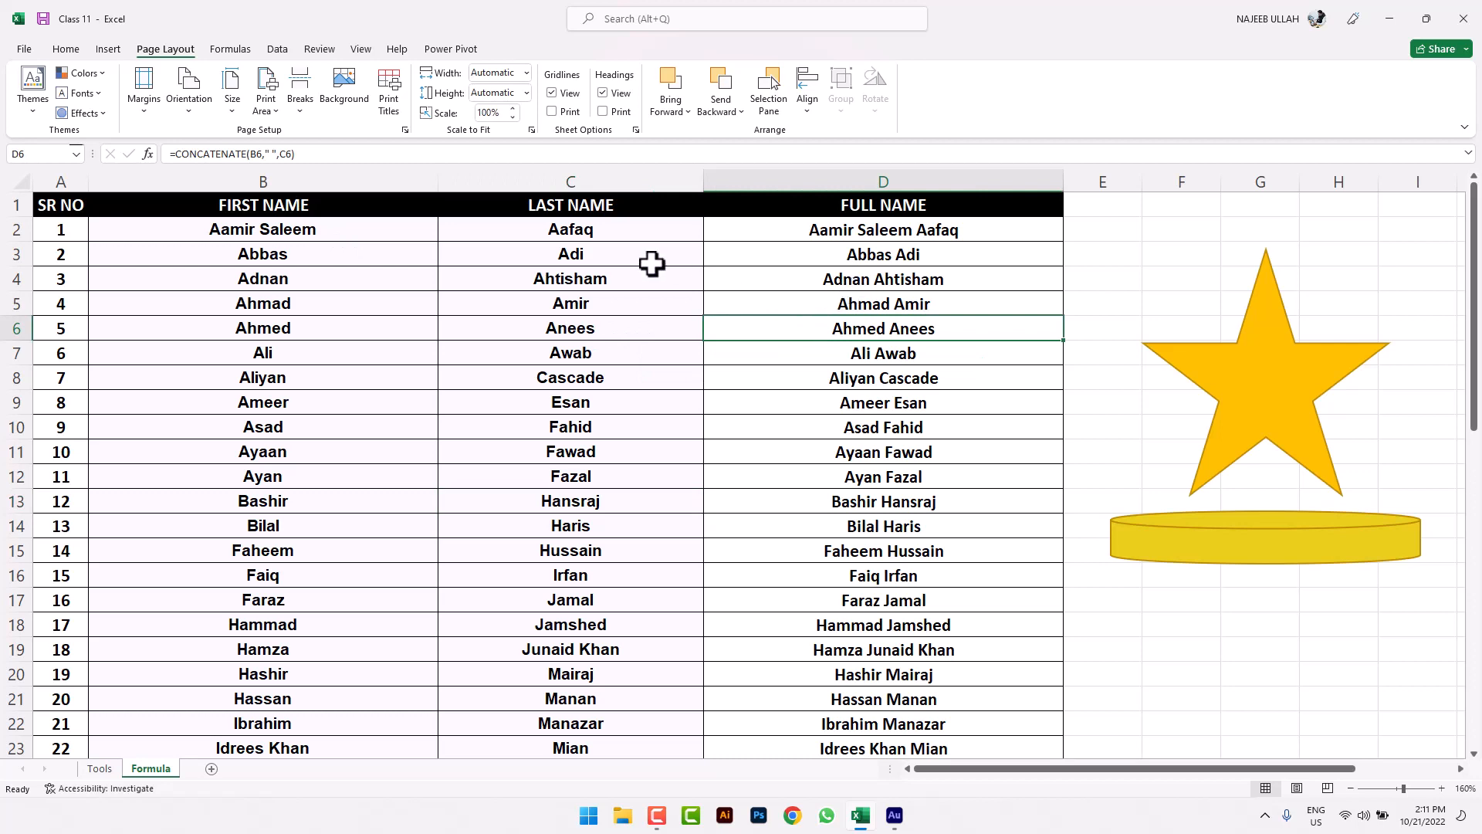
click(654, 229)
drag(656, 256, 581, 421)
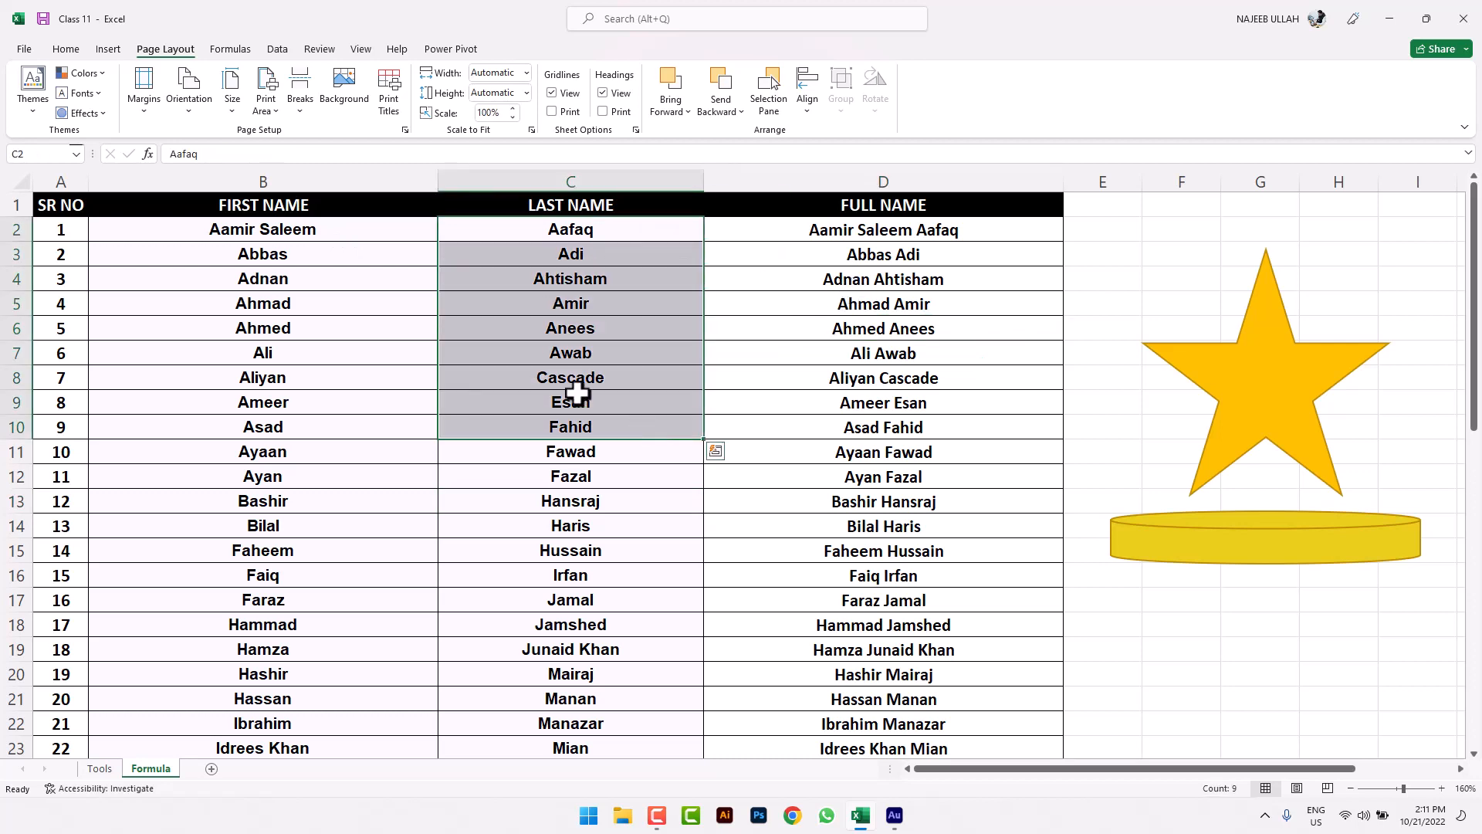
click(65, 48)
click(1084, 109)
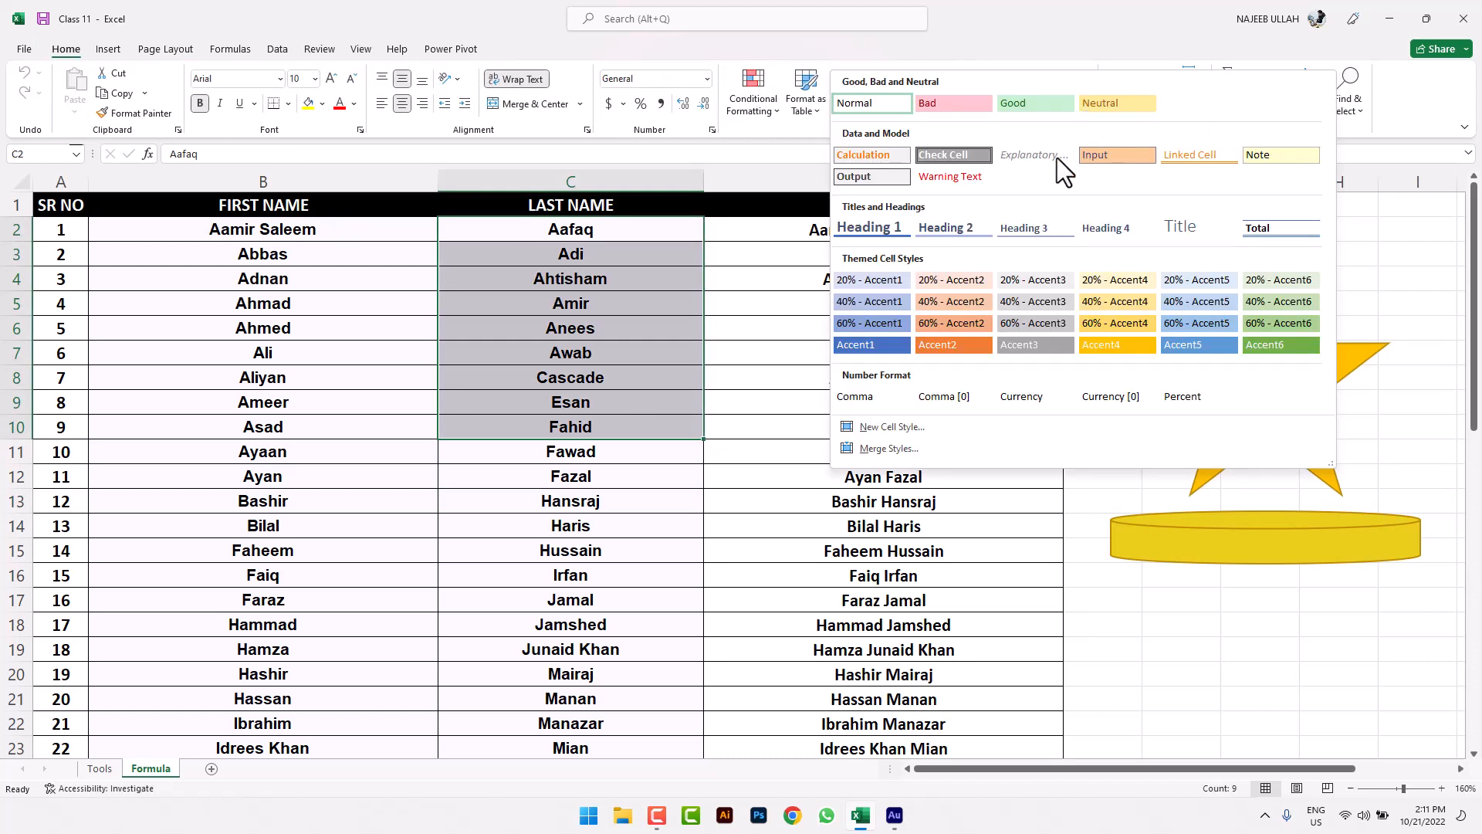
click(869, 226)
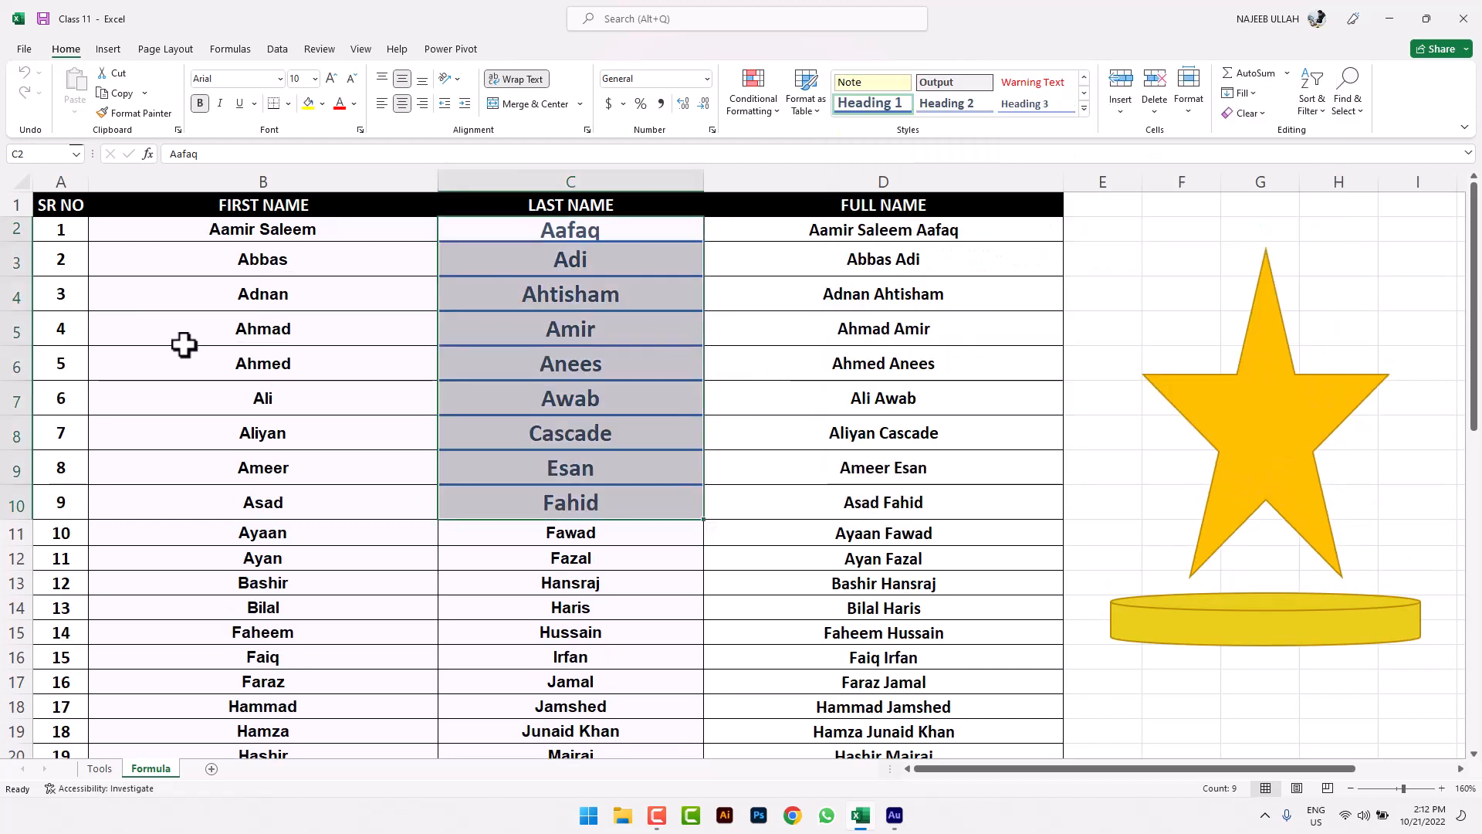
click(185, 340)
Try the Facet theme on the workbook and undo it
click(187, 51)
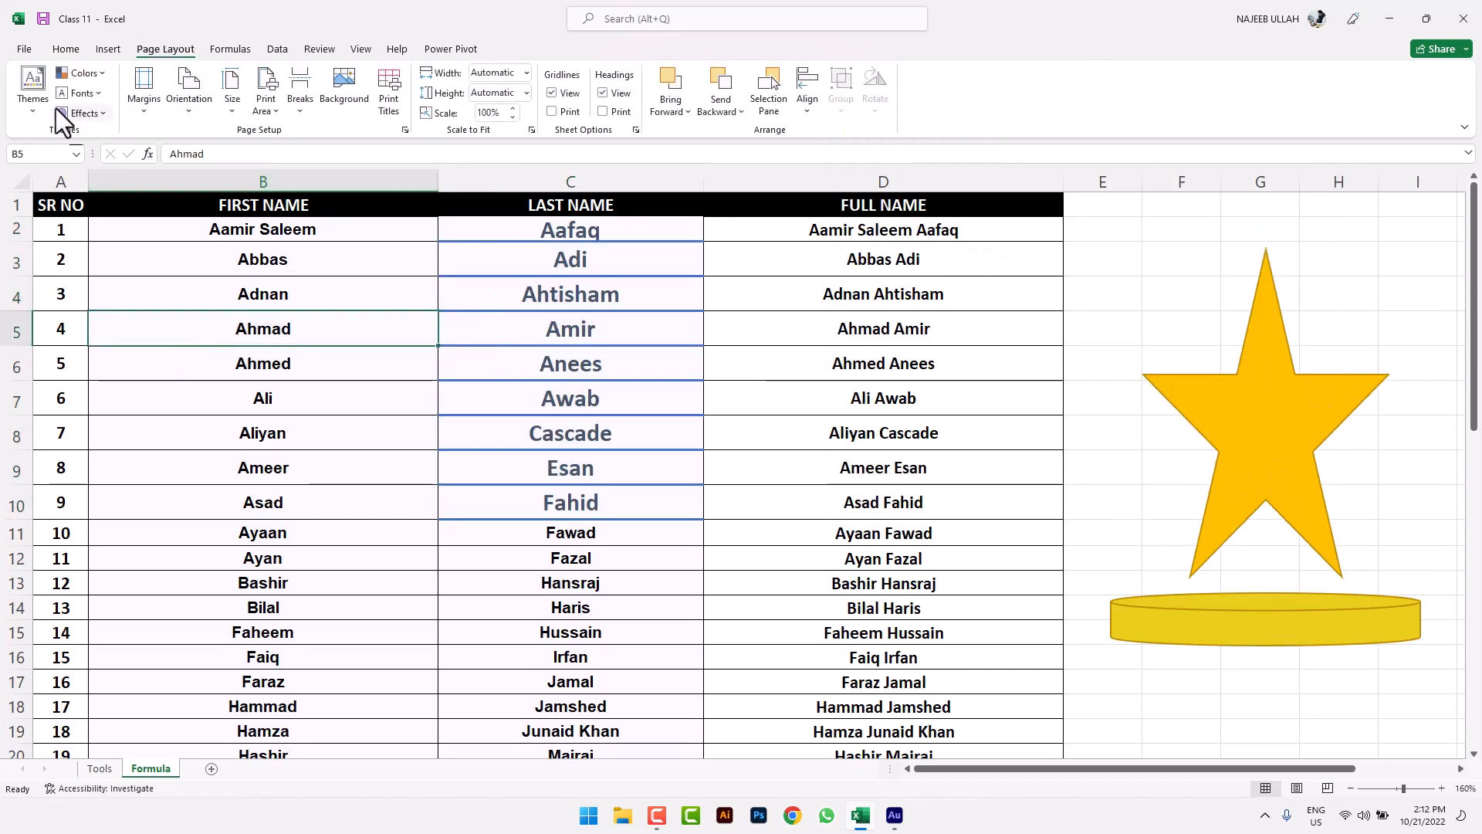
click(34, 110)
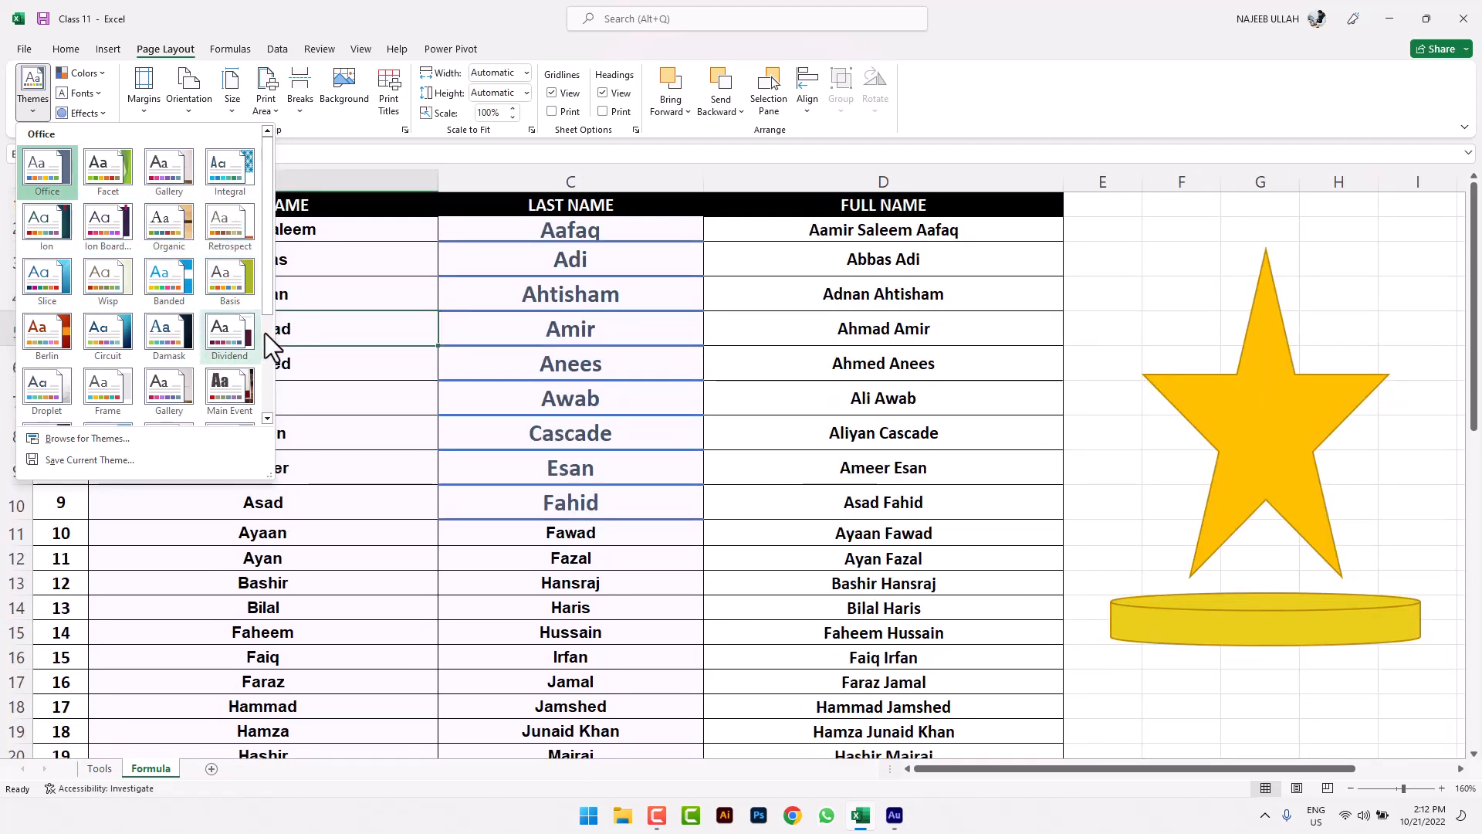
click(109, 180)
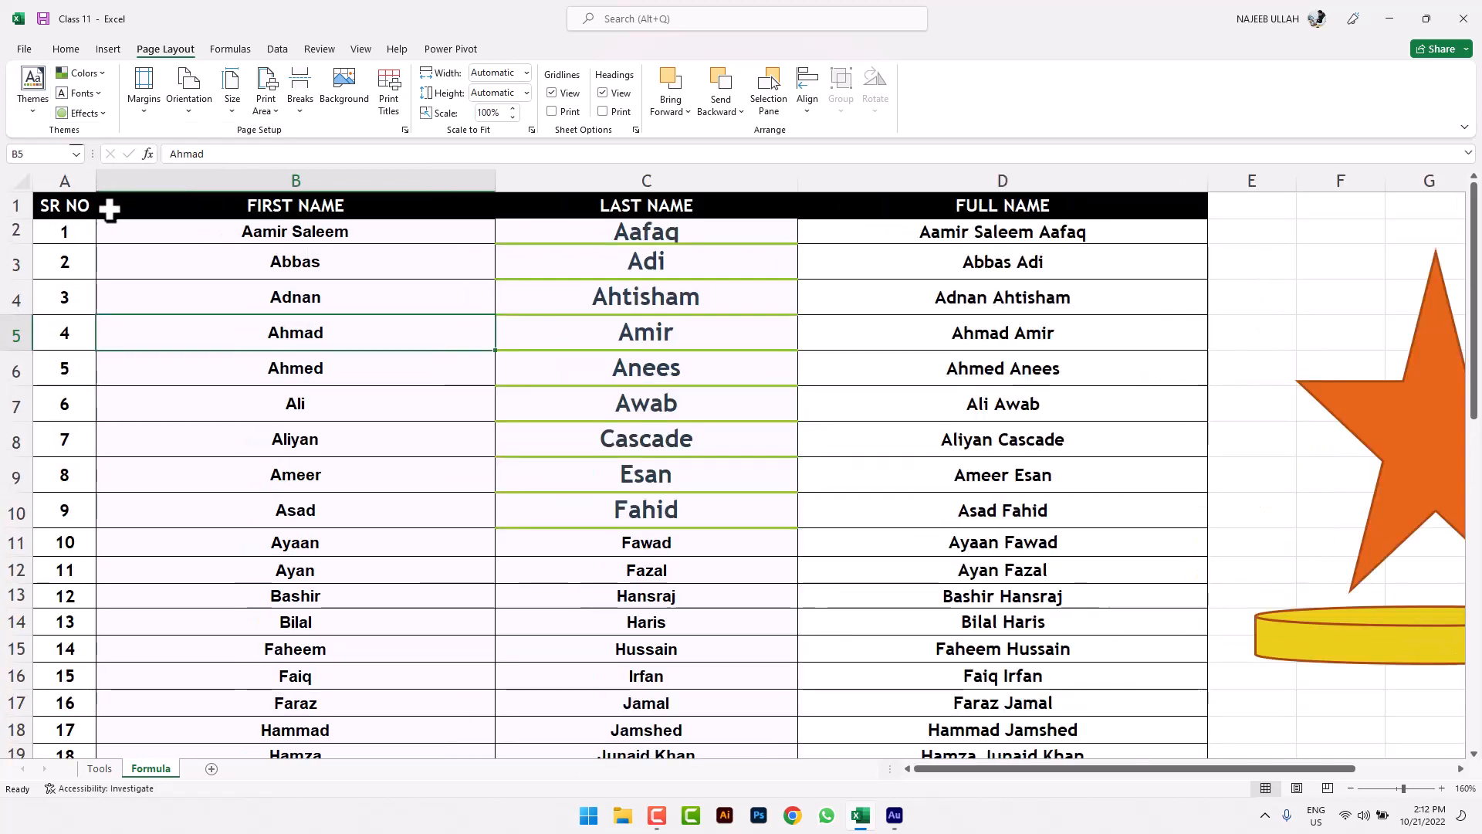
key(ctrl+z)
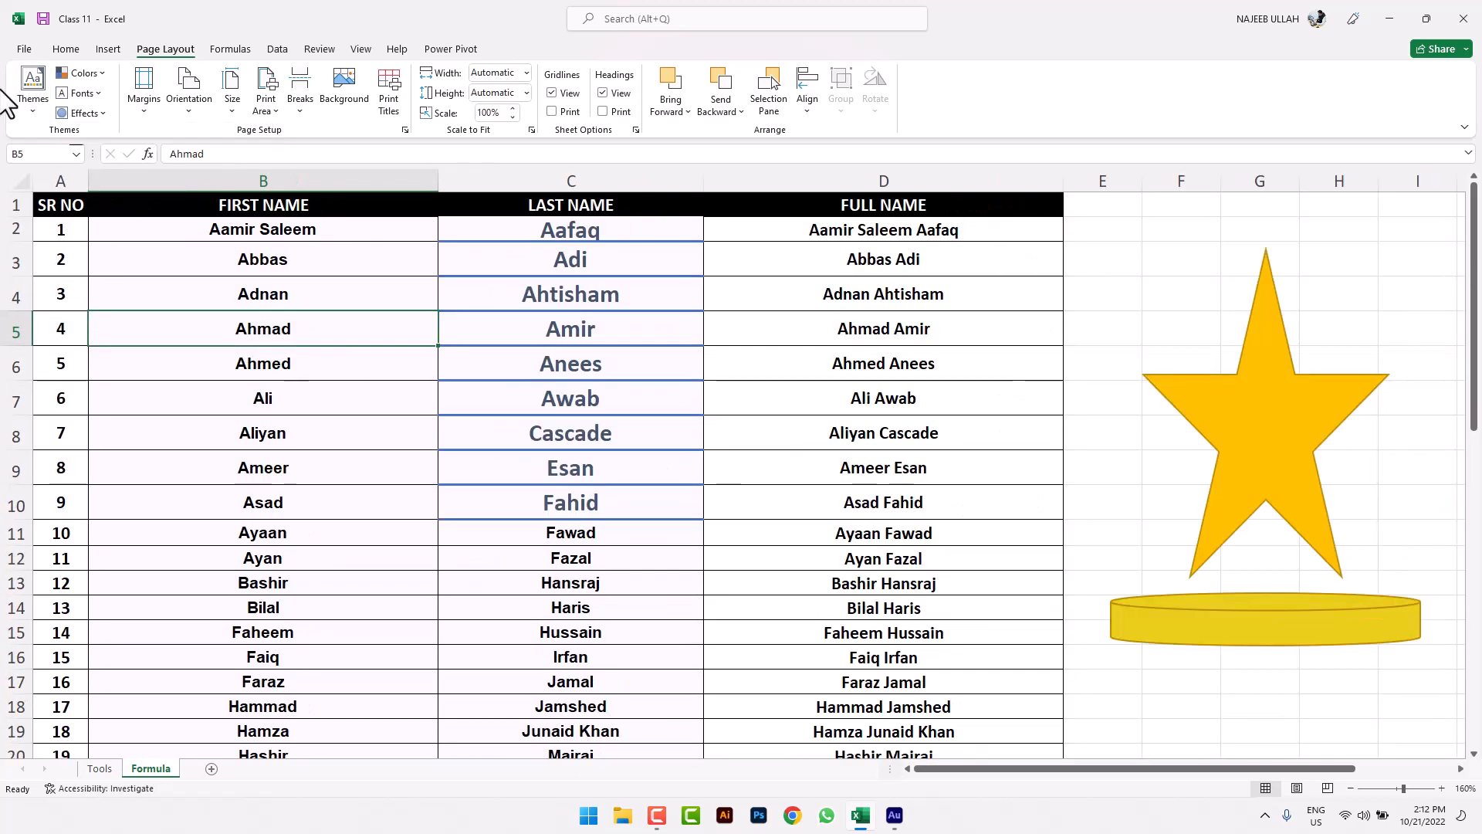
Apply the Office theme to the workbook
scroll(1302, 766, right, 3)
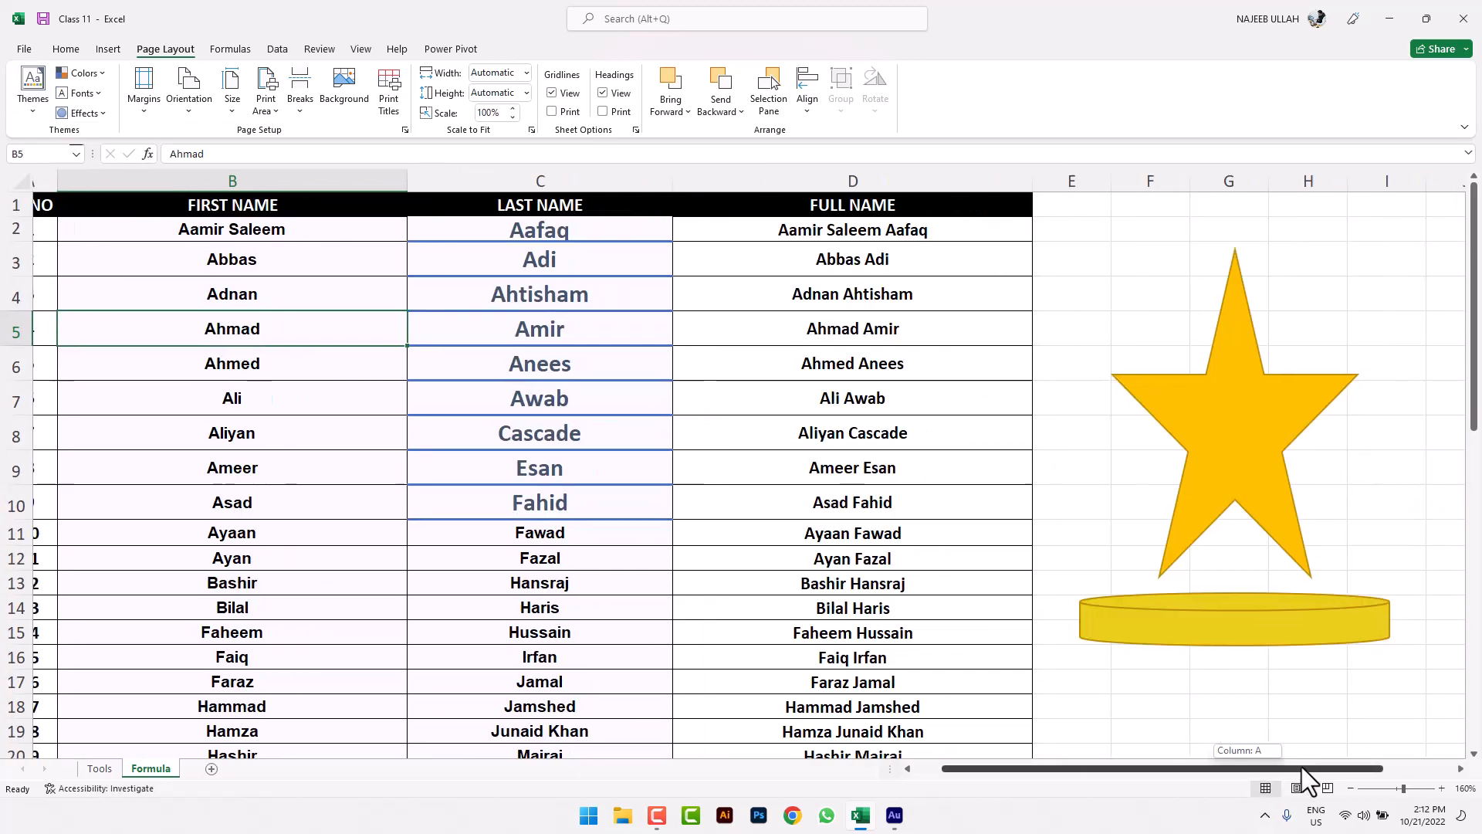
scroll(1317, 767, left, 3)
click(32, 89)
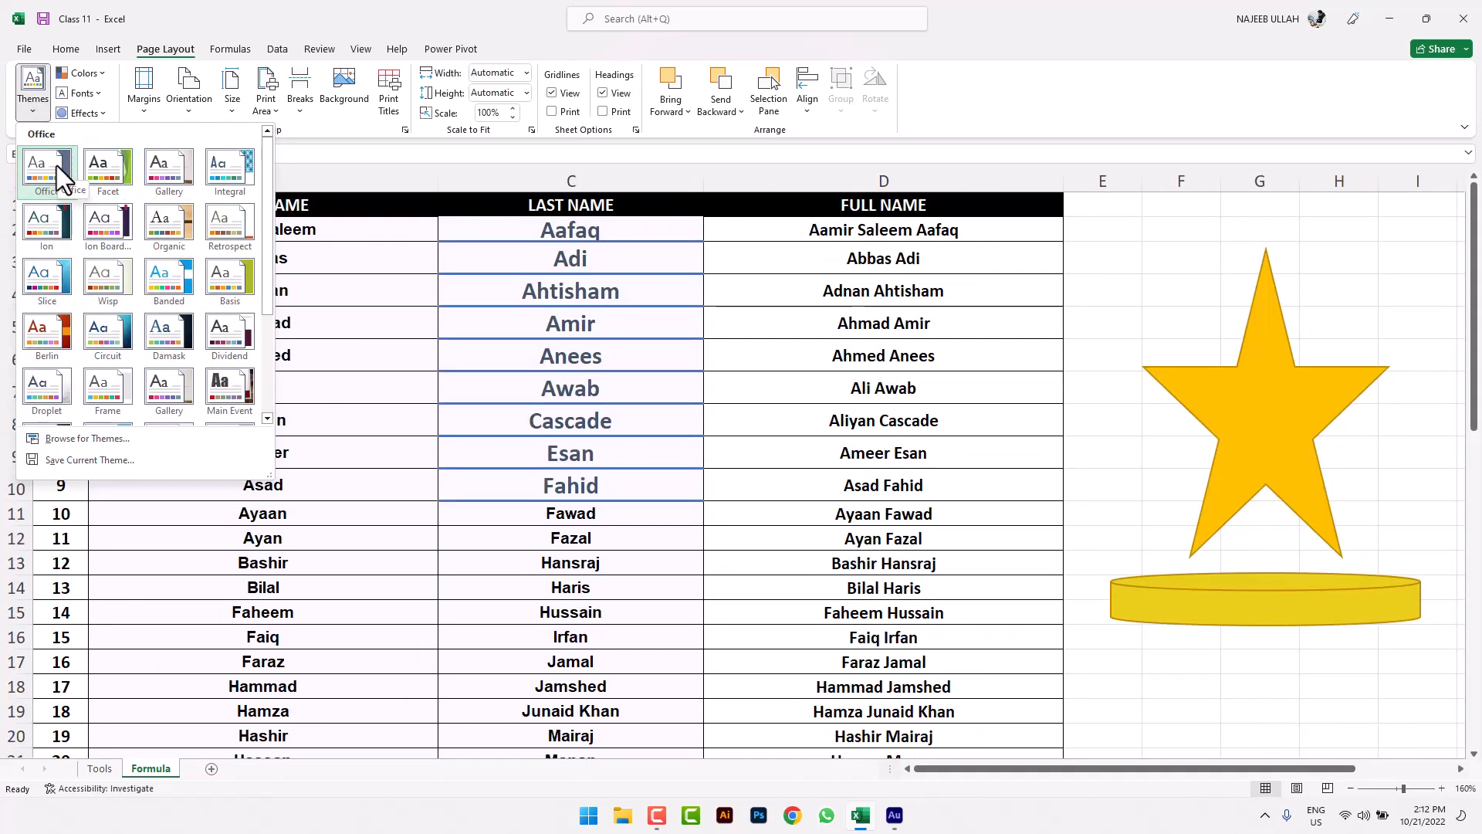
click(57, 165)
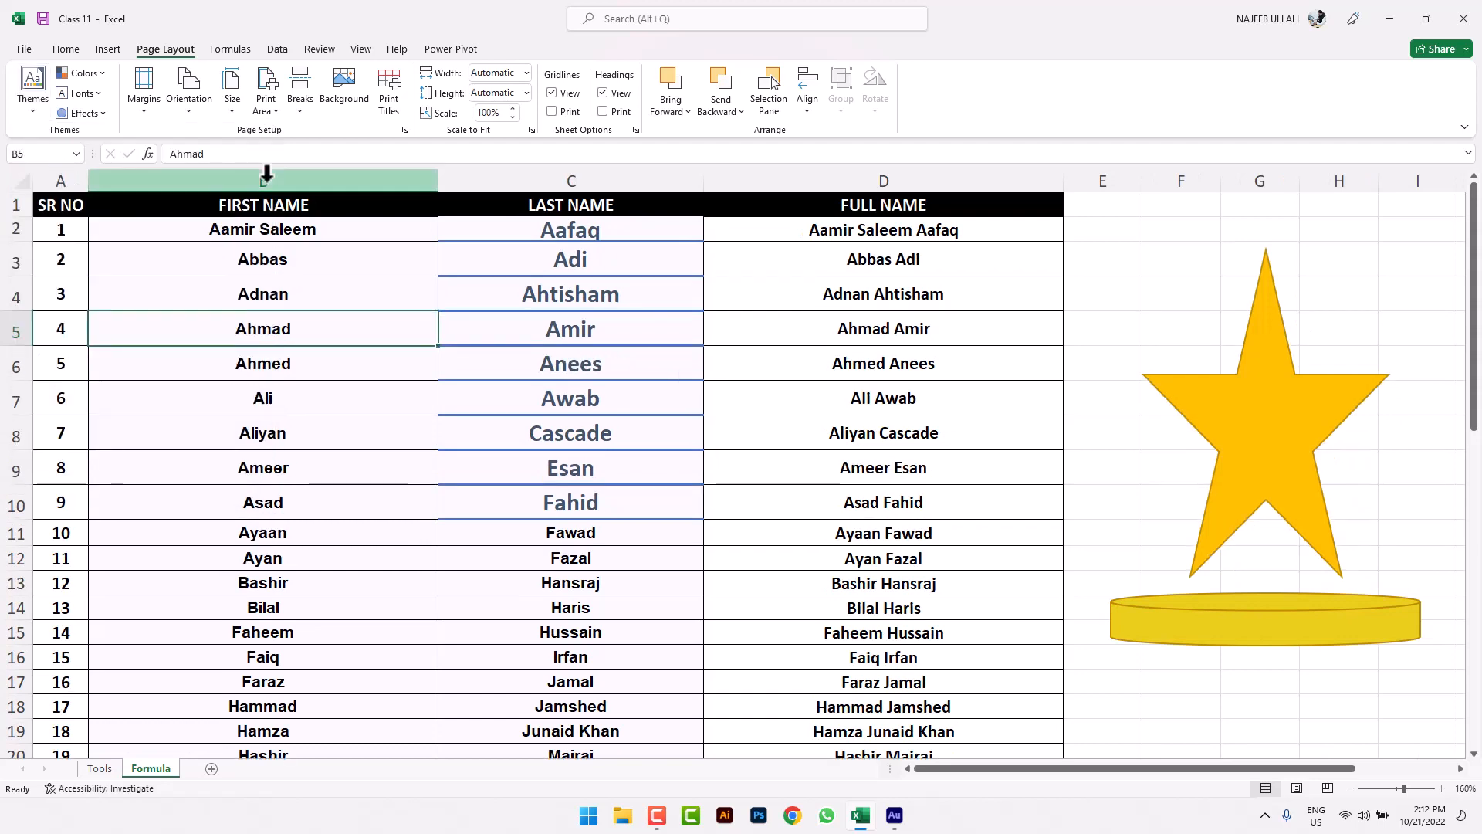
click(370, 382)
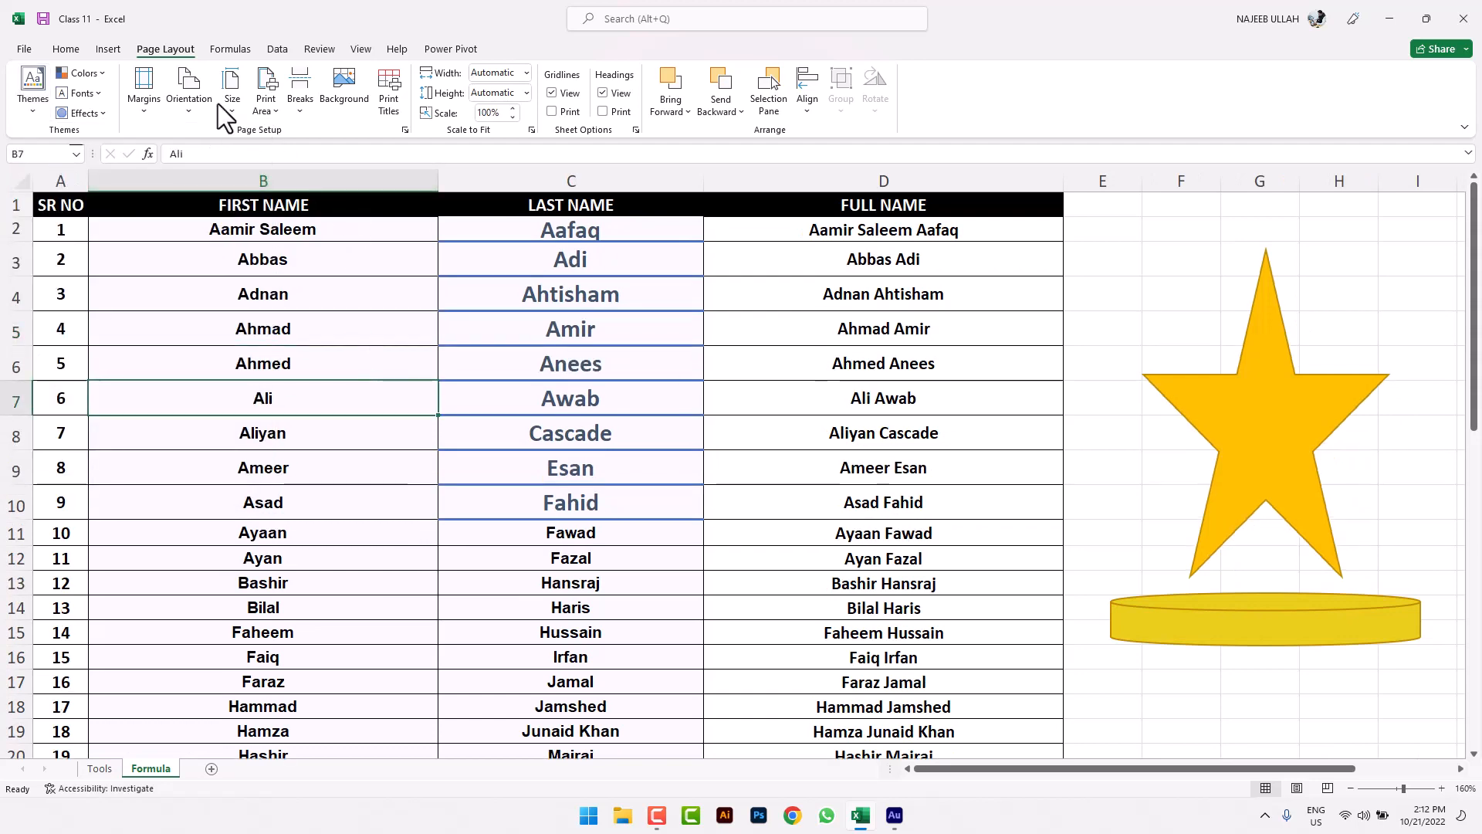
Look through the theme colour, font and effect sets available for the workbook without applying any
click(98, 77)
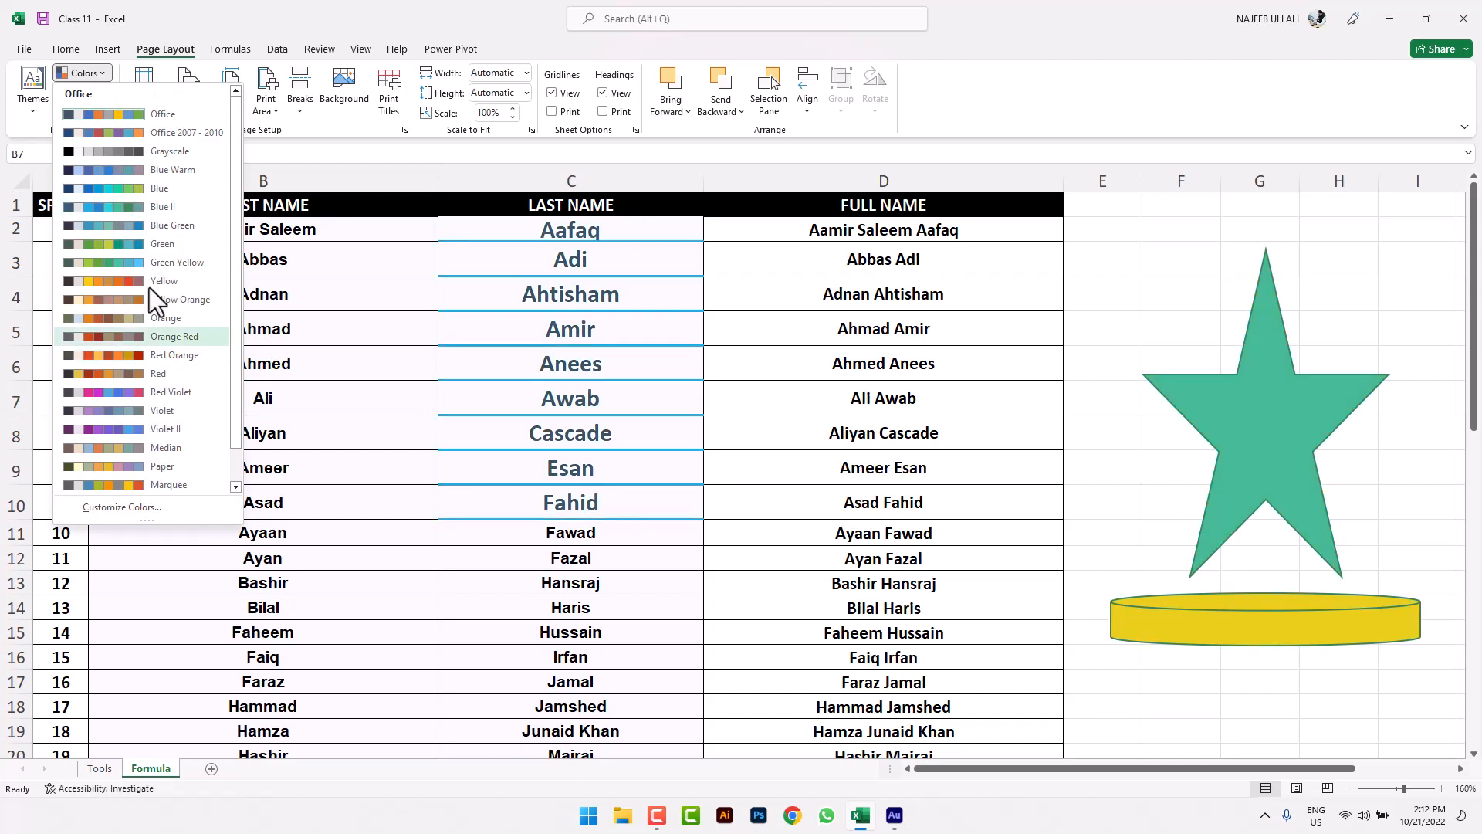
click(393, 441)
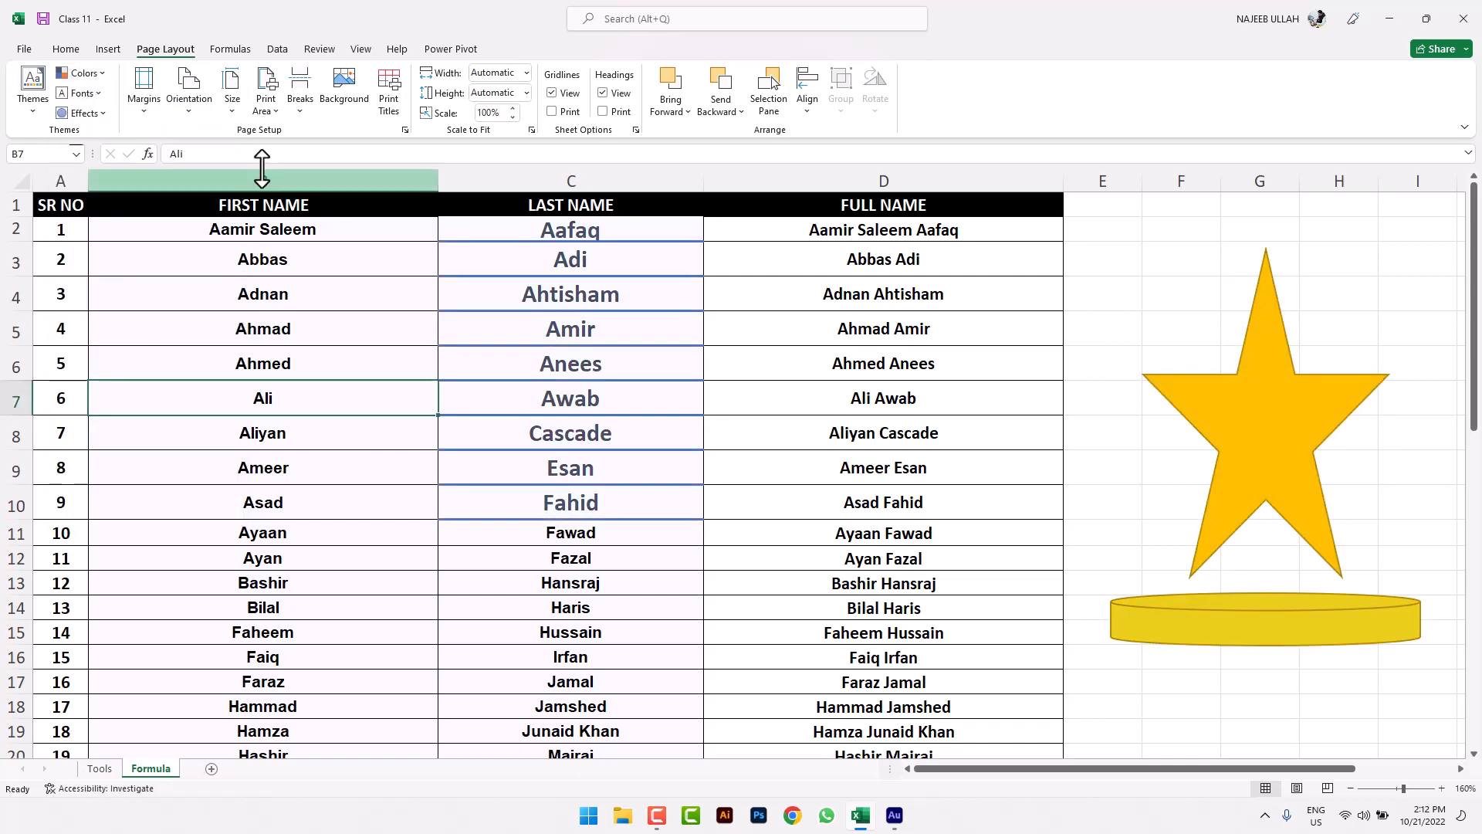
click(91, 94)
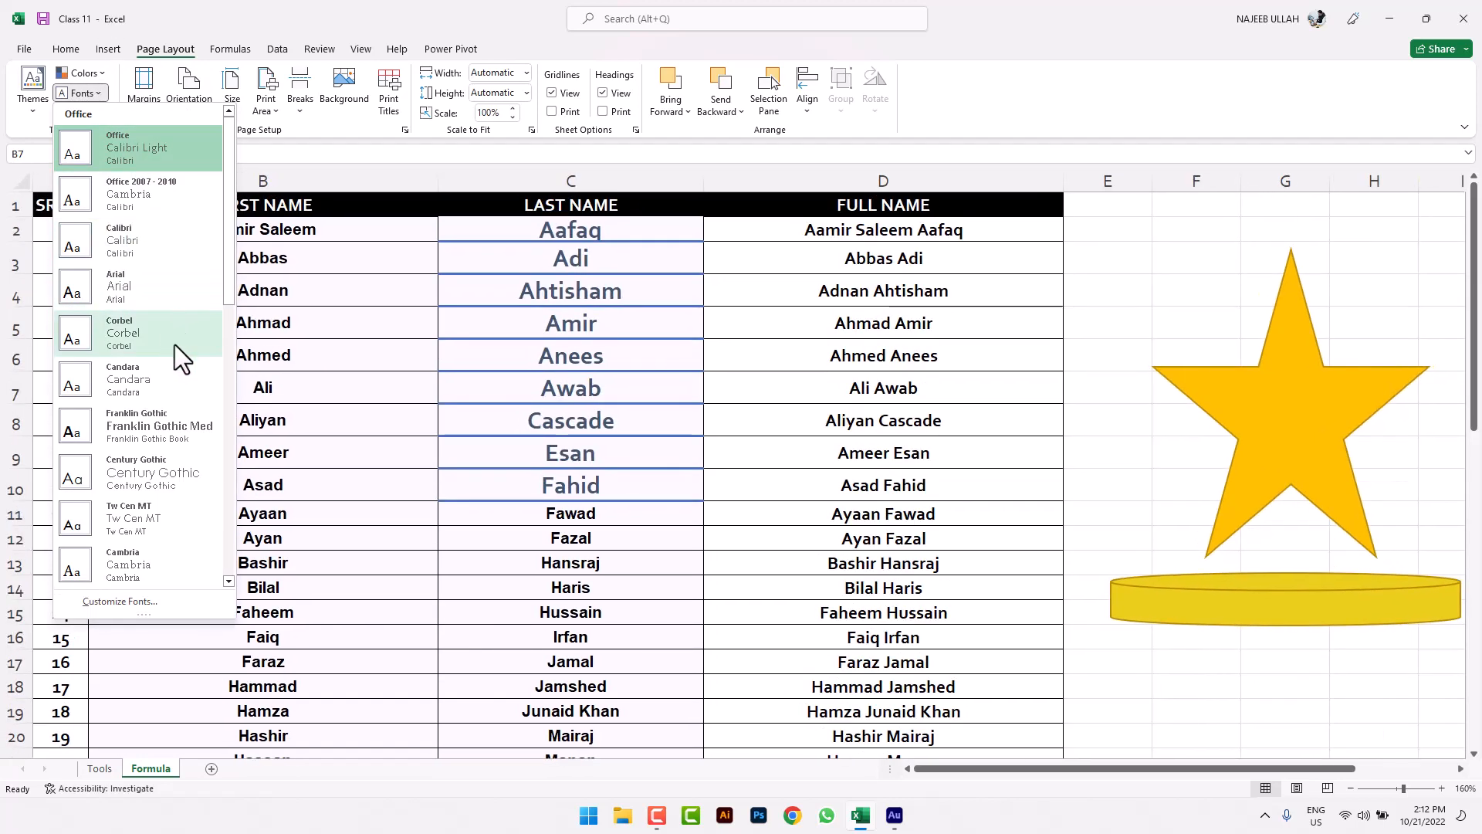
click(393, 342)
click(87, 114)
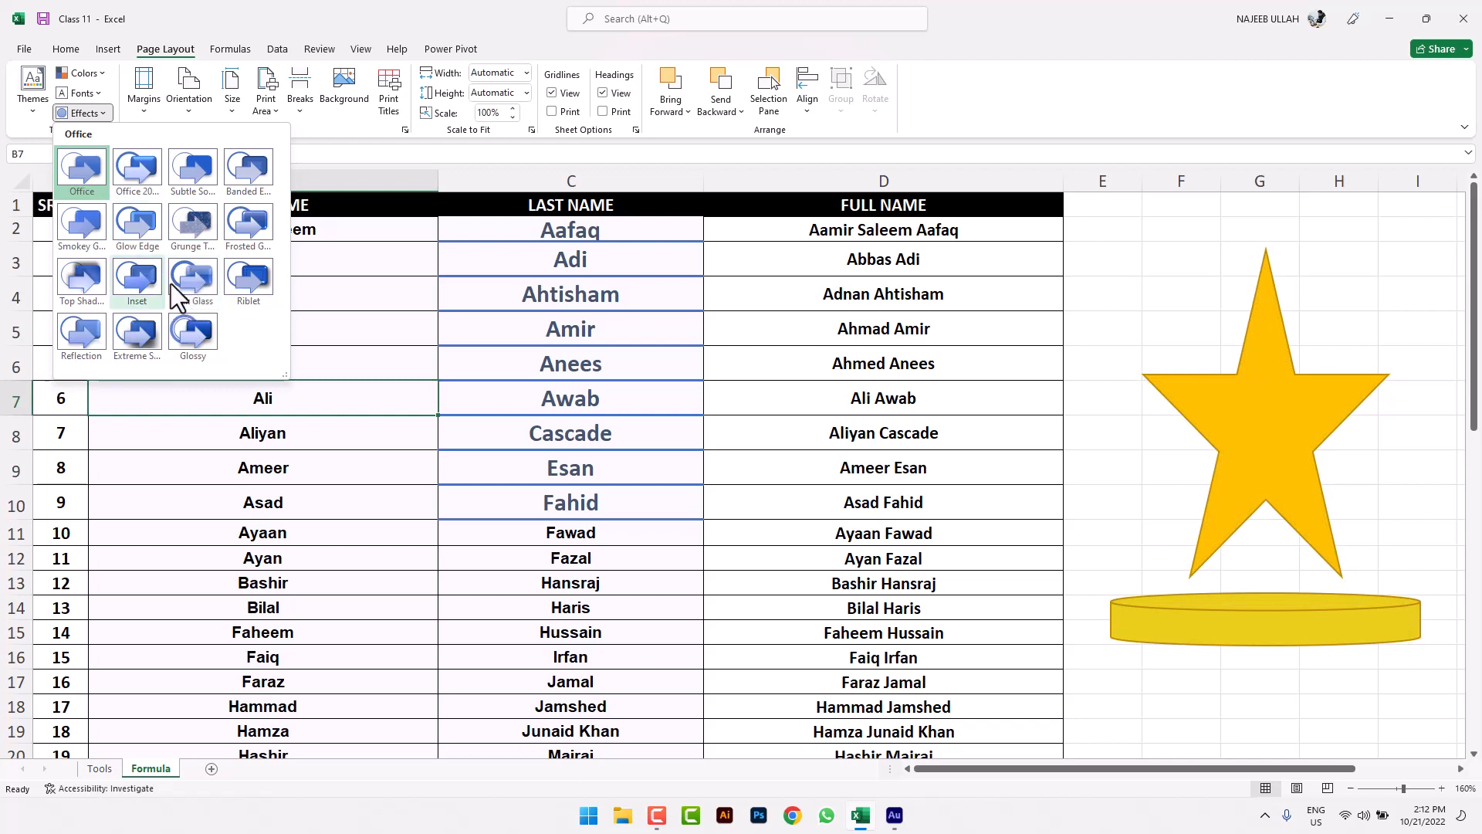
click(450, 370)
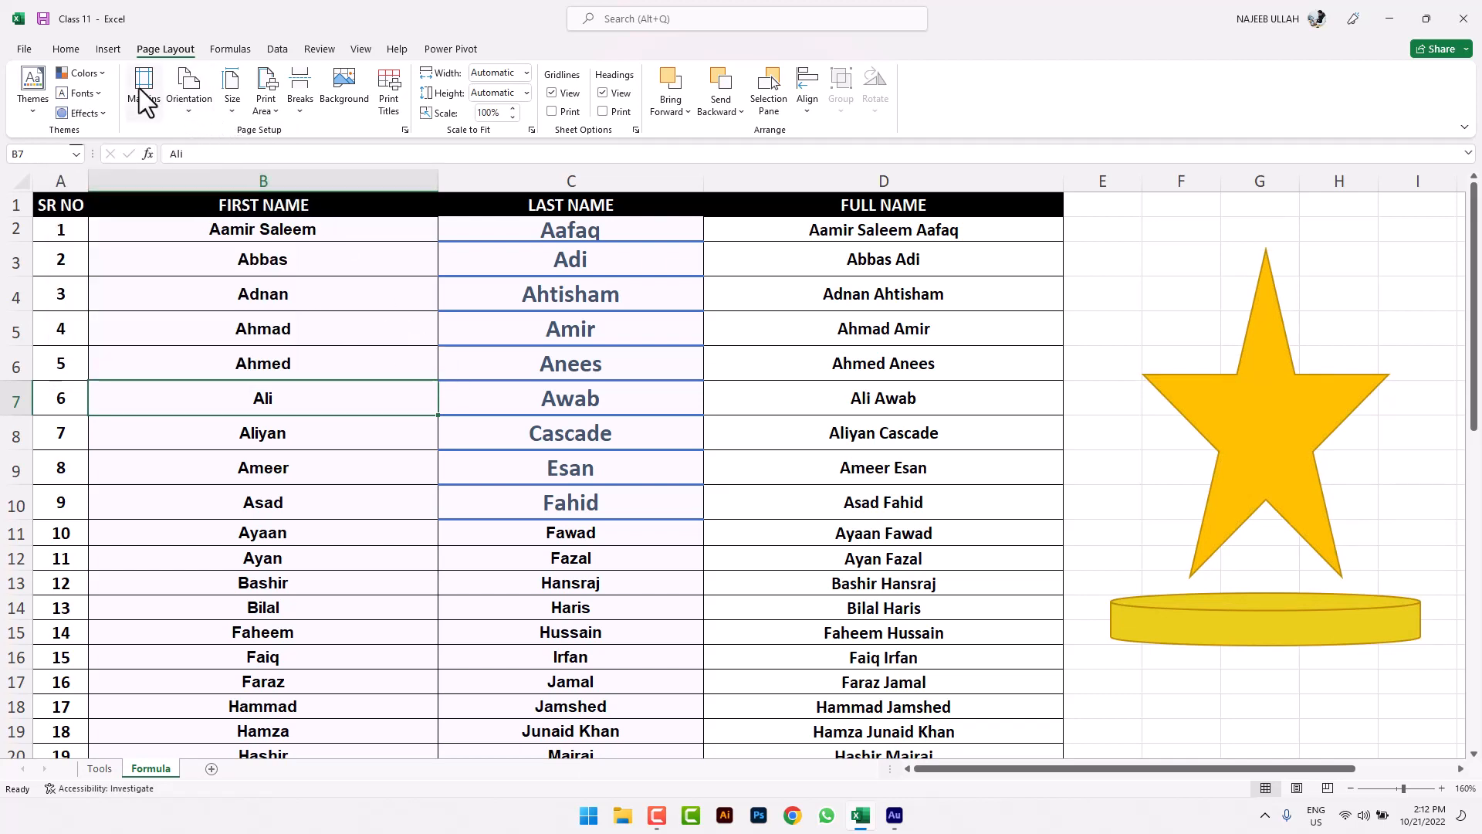
Delete the star and the cylinder shapes beside the name table
click(149, 91)
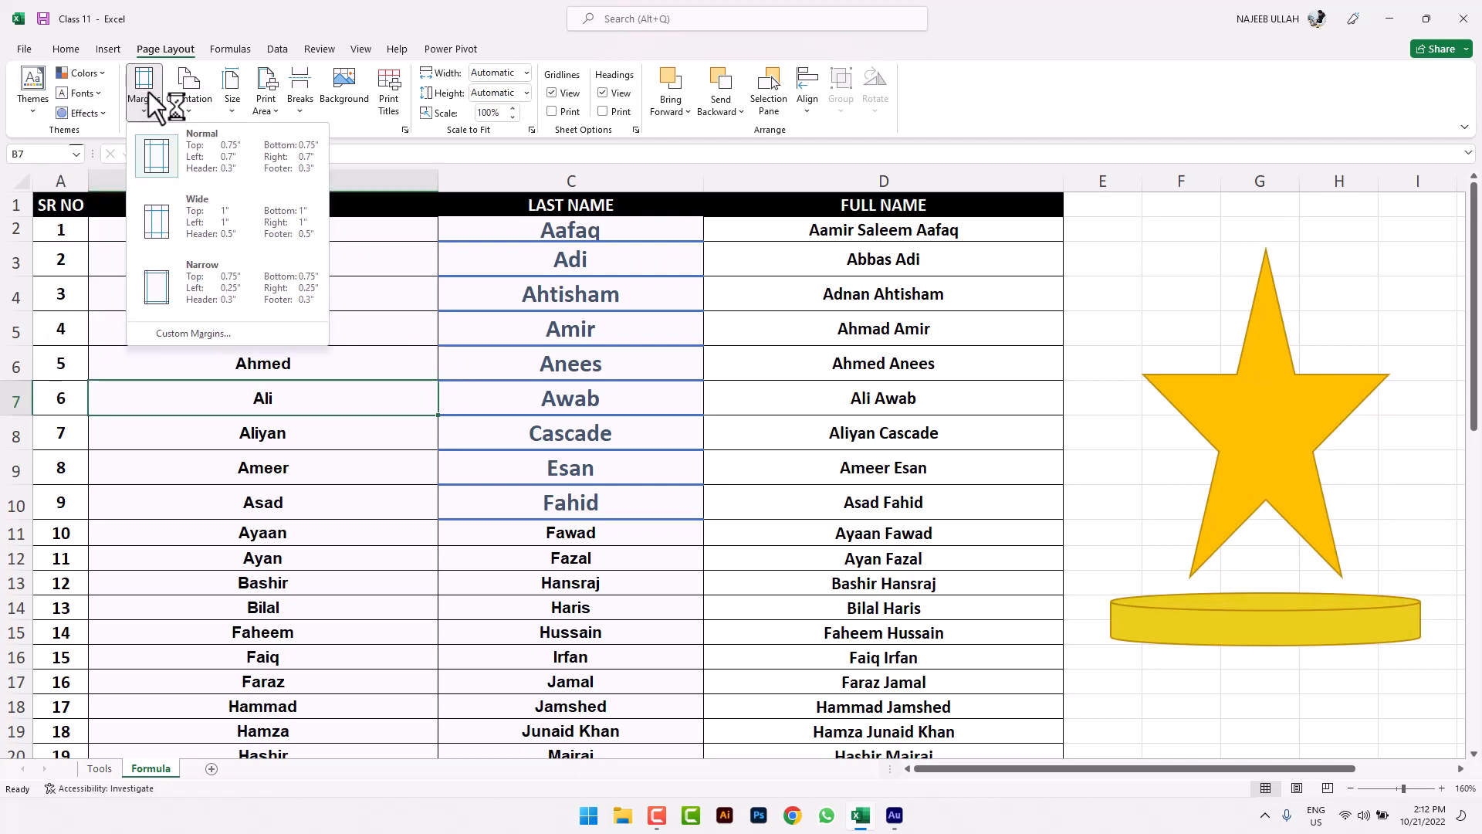
click(1256, 428)
click(1235, 428)
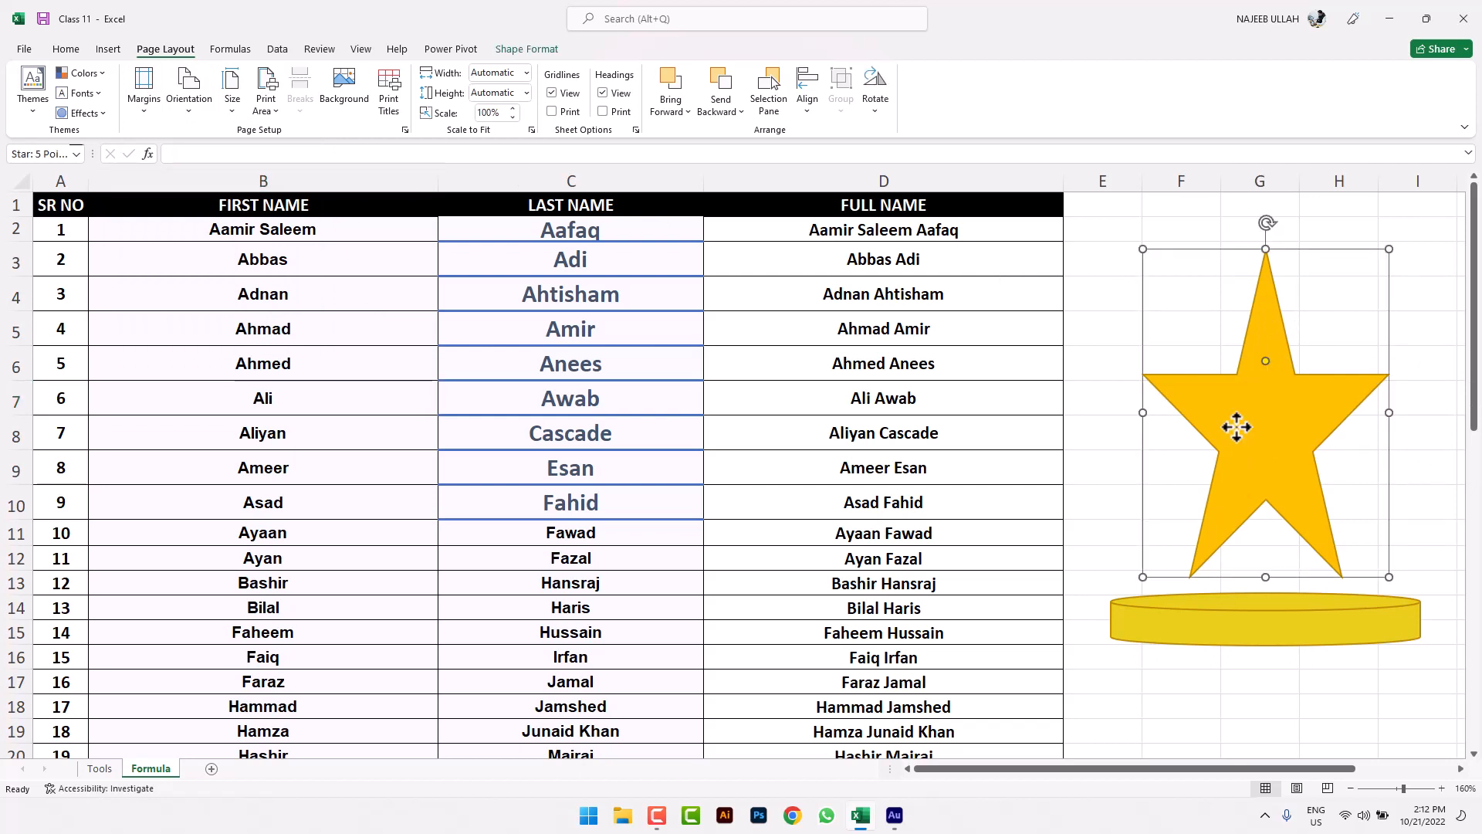
key(Delete)
click(1298, 610)
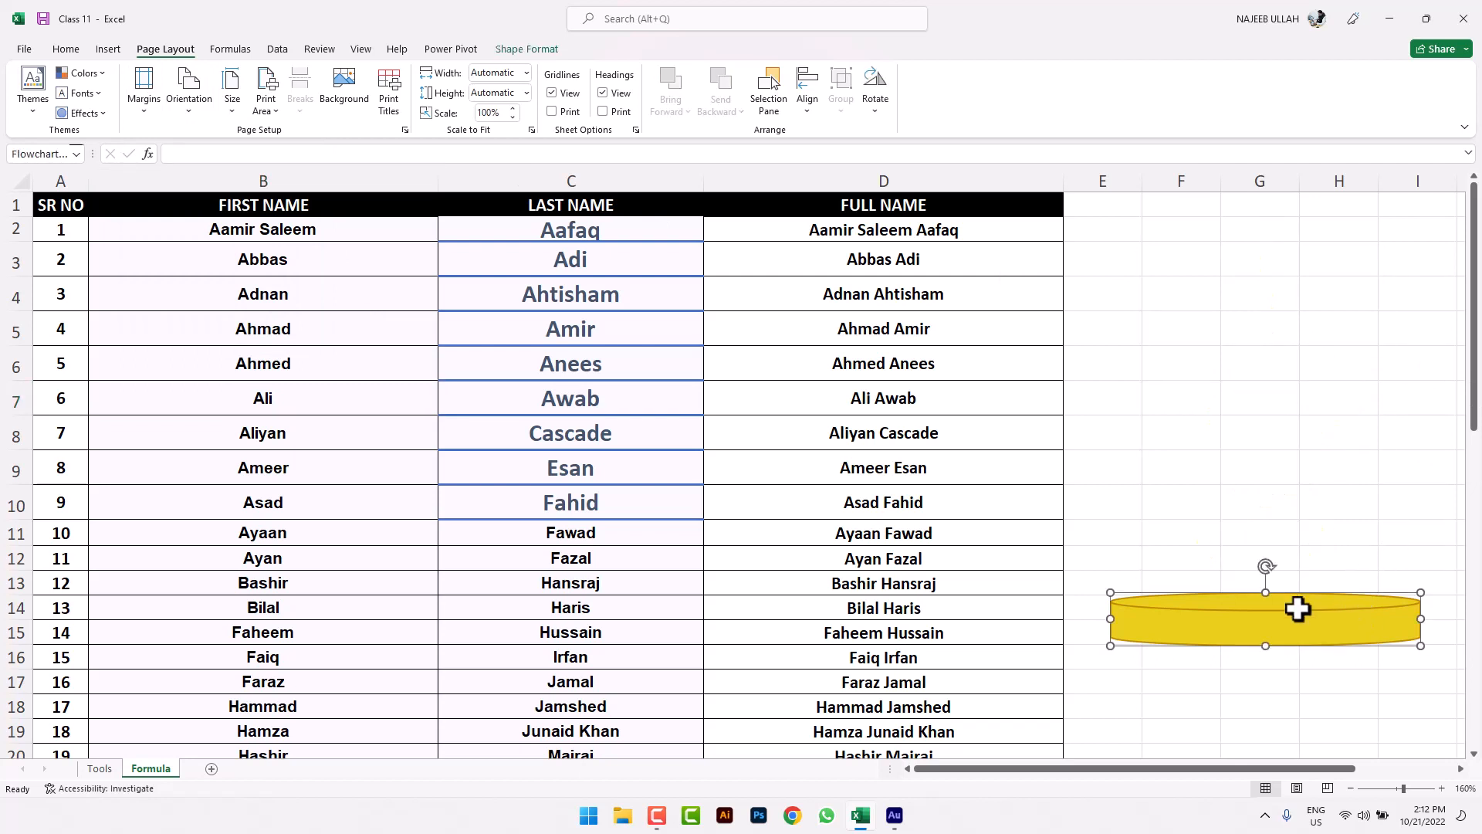
key(Delete)
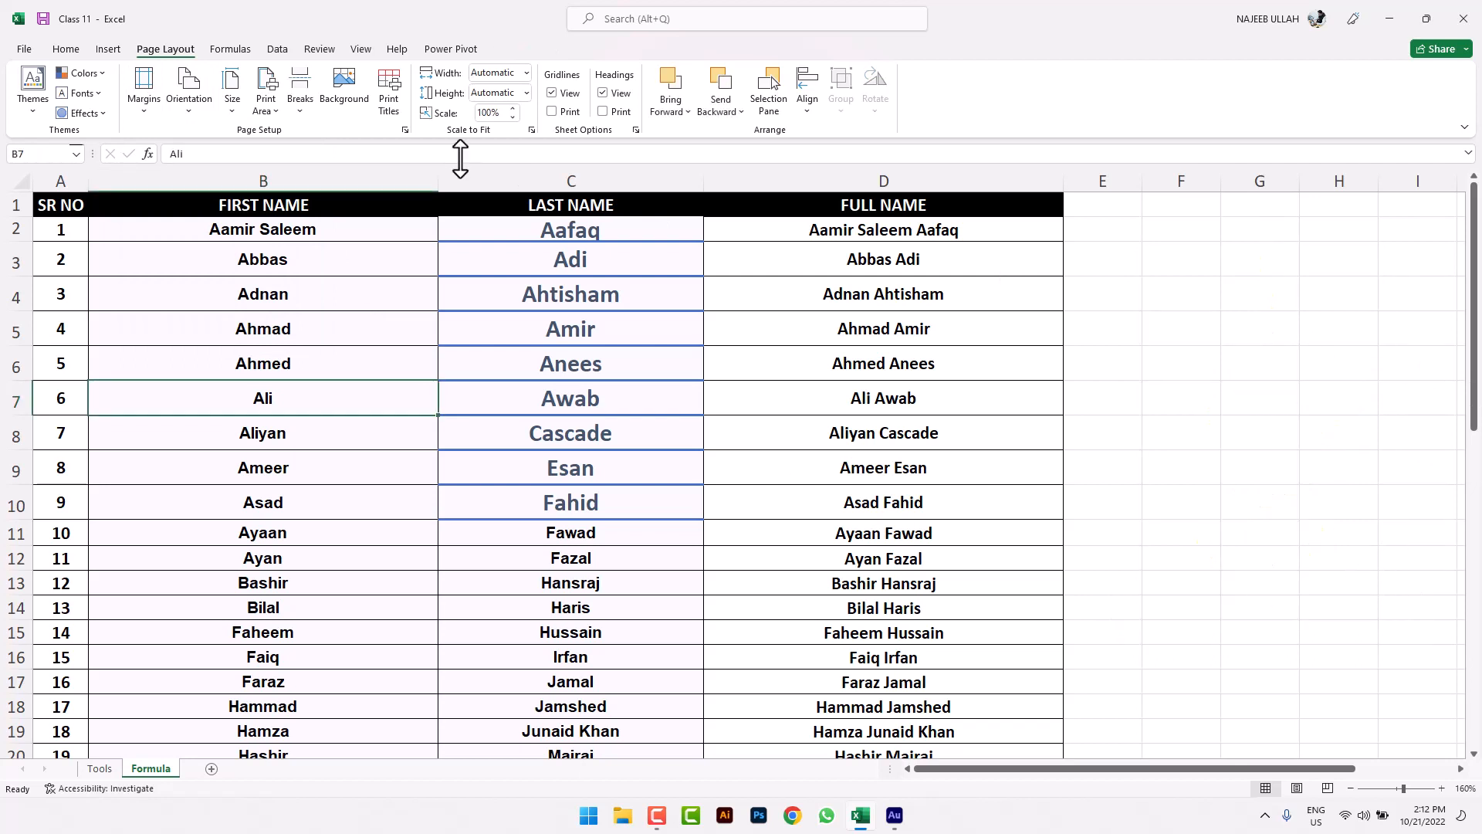
Try Wide page margins on the Formula sheet and switch back to Normal margins
click(129, 124)
click(186, 205)
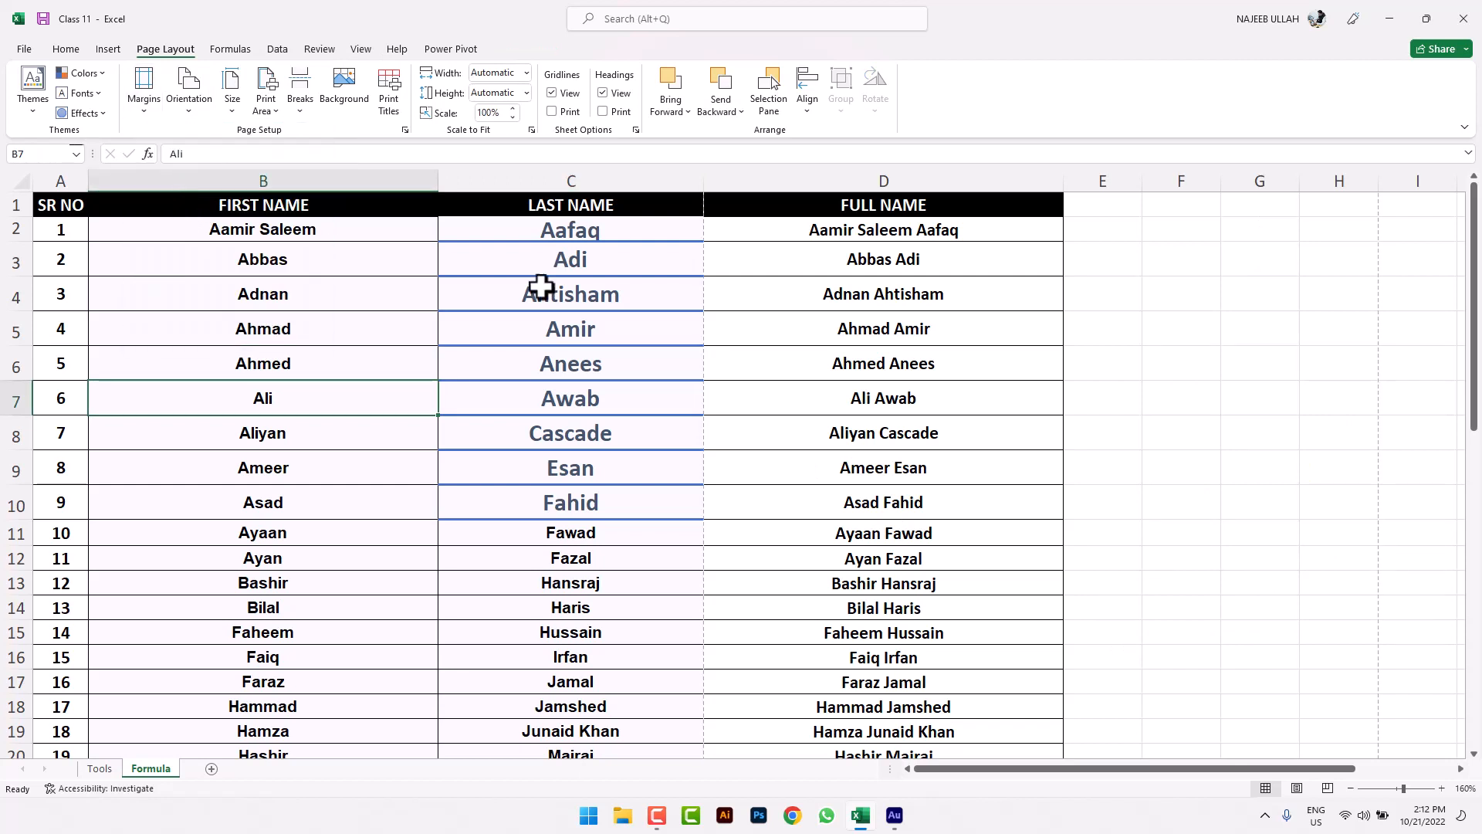
click(167, 119)
click(155, 152)
Check how the Formula sheet looks in the print preview and return to the worksheet
click(139, 104)
click(890, 363)
drag(371, 297, 681, 509)
click(674, 607)
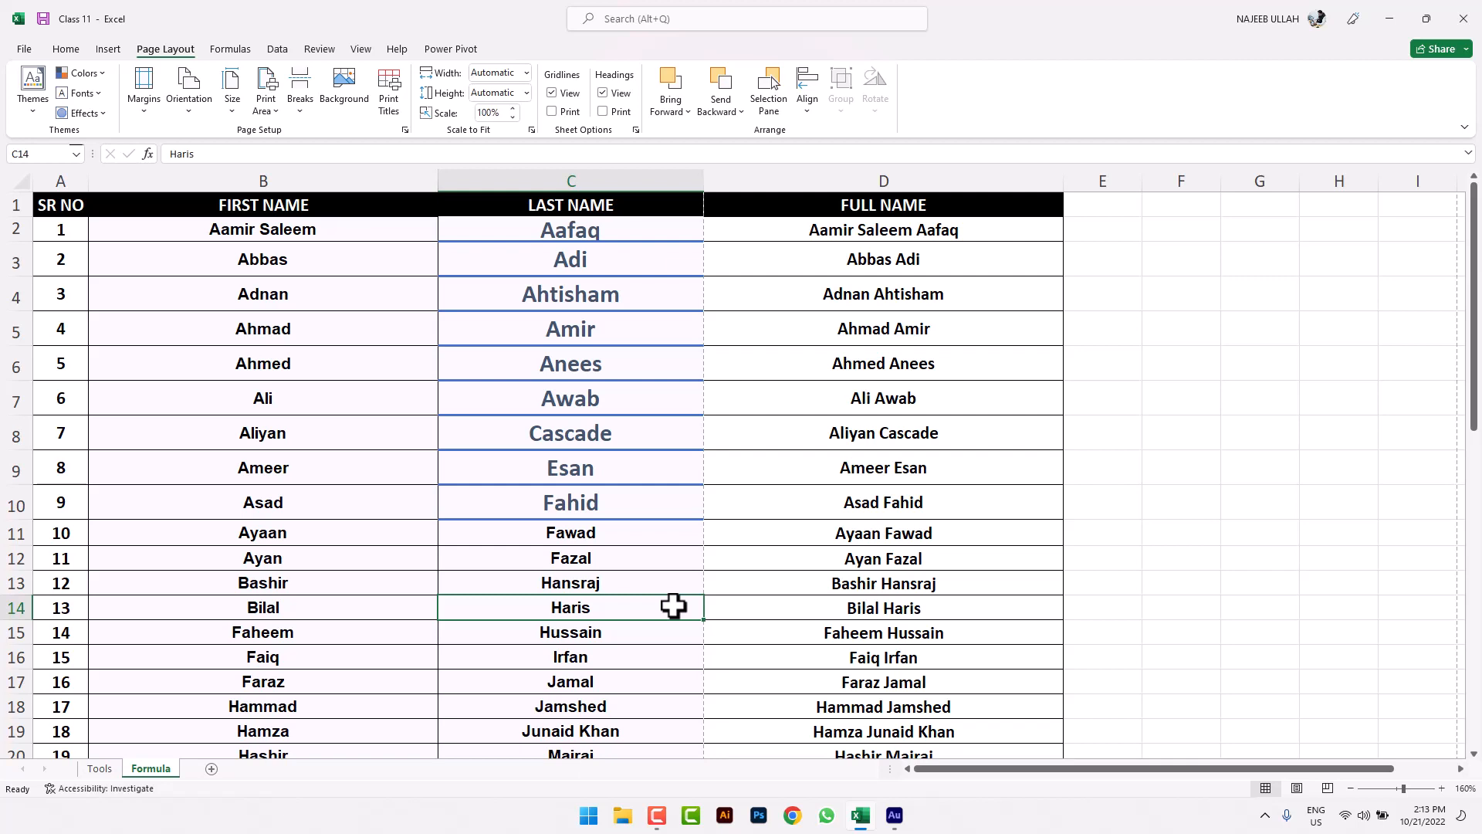
key(ctrl+p)
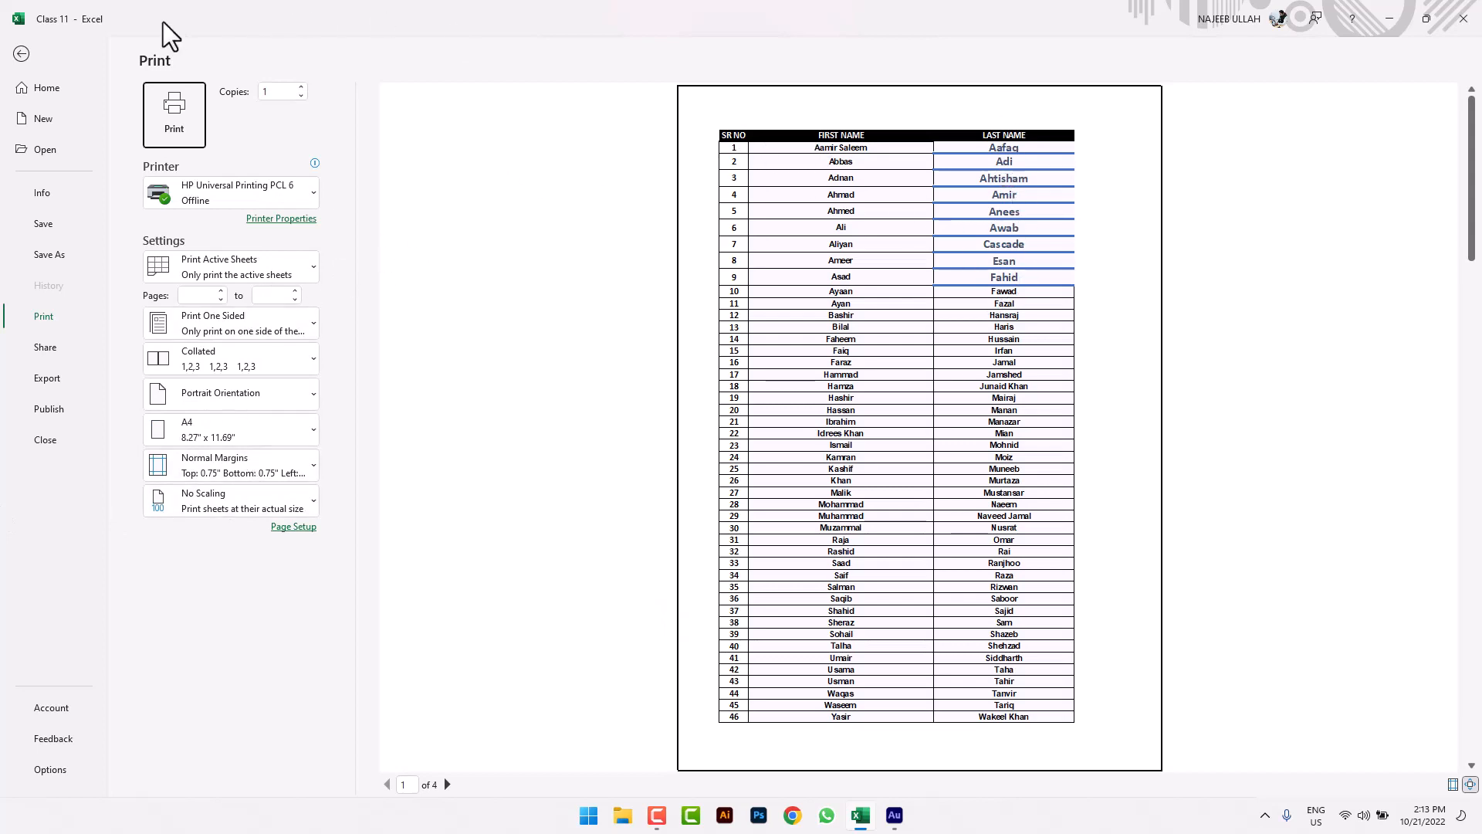
click(21, 53)
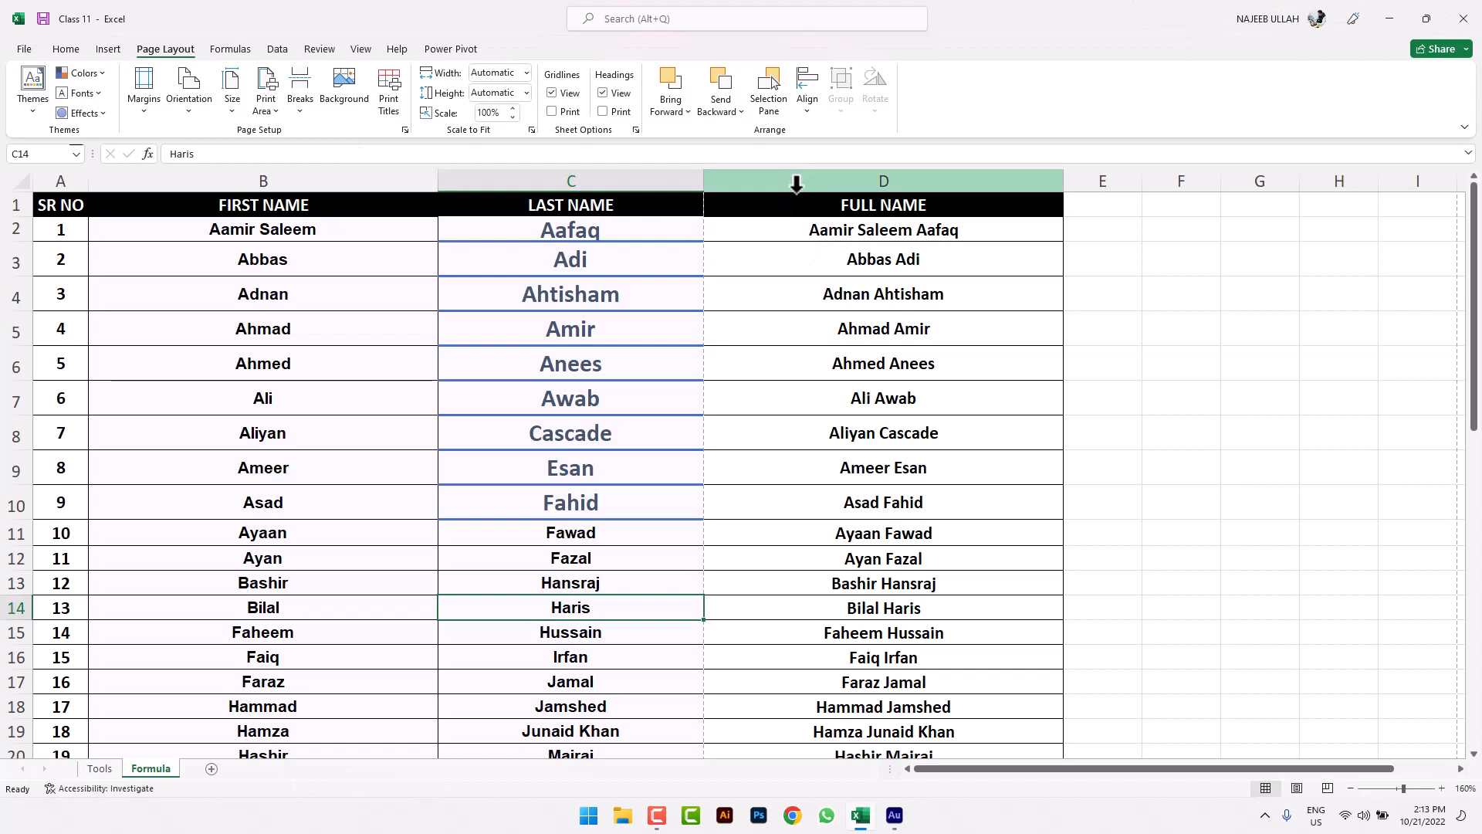
Try Narrow page margins on the Formula sheet and restore the Normal margins
click(142, 102)
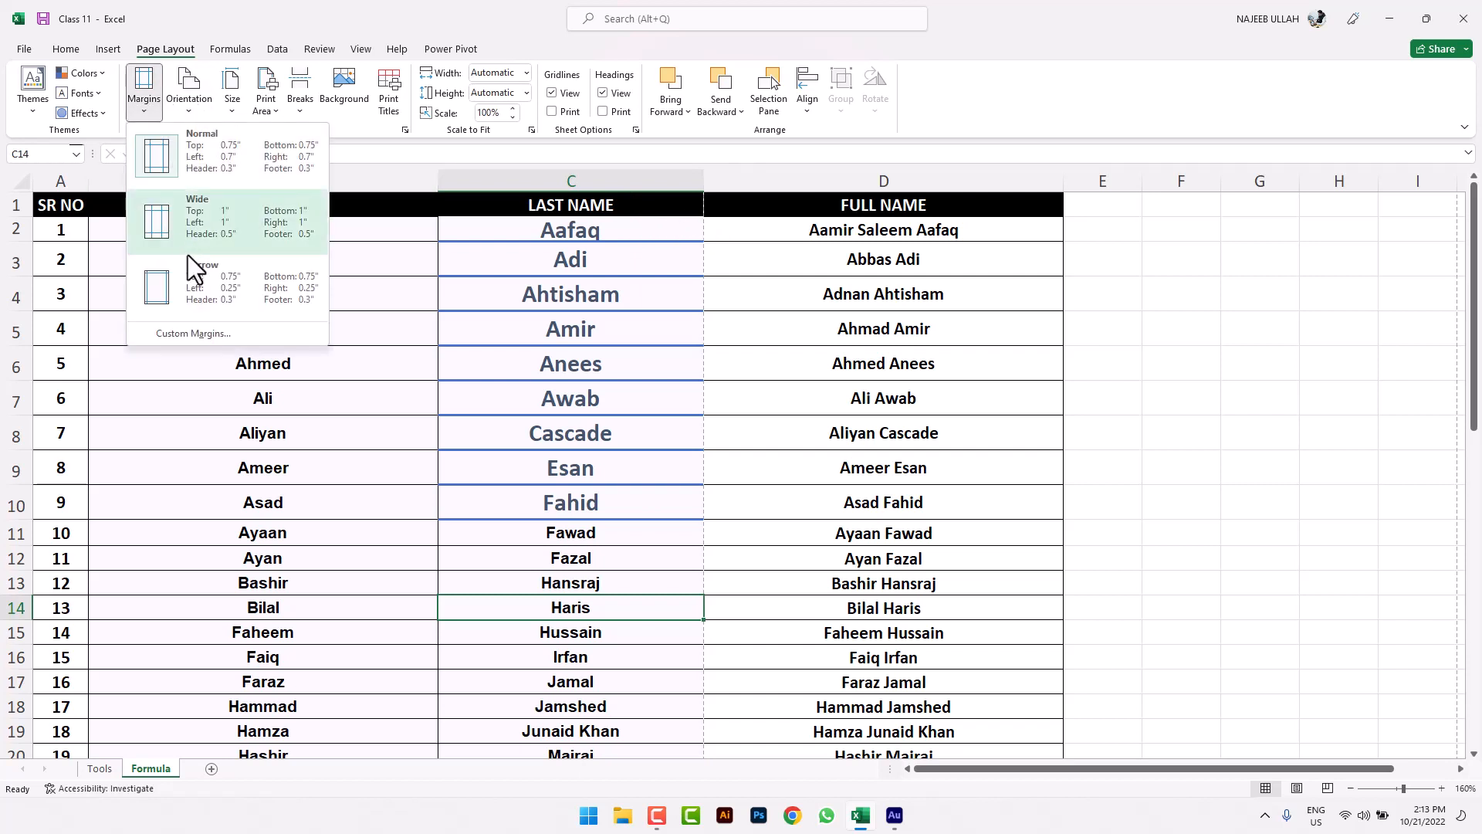
click(251, 292)
click(145, 98)
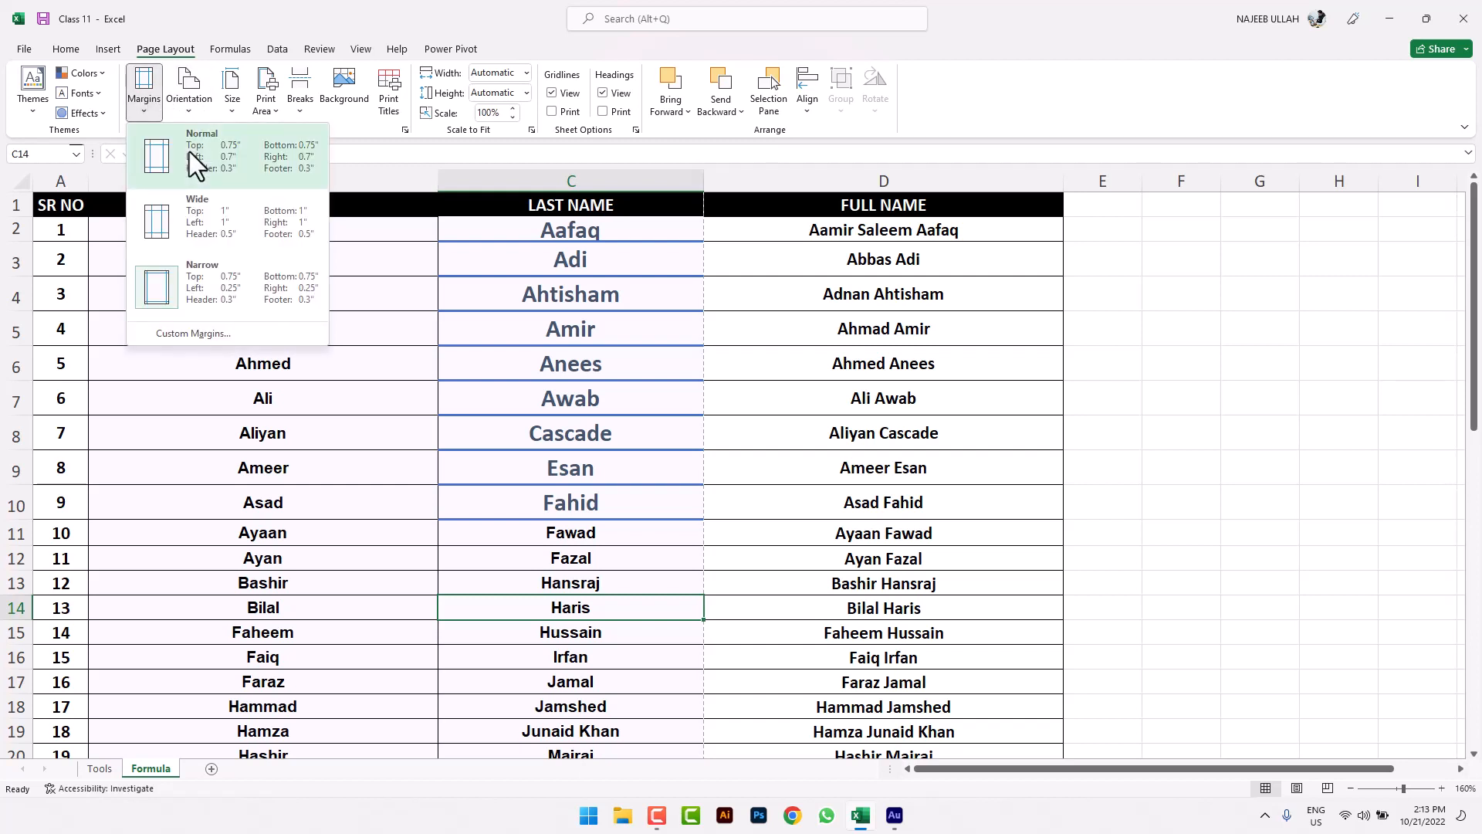
click(188, 151)
Try Landscape page orientation for the sheet and switch it back to Portrait
click(190, 114)
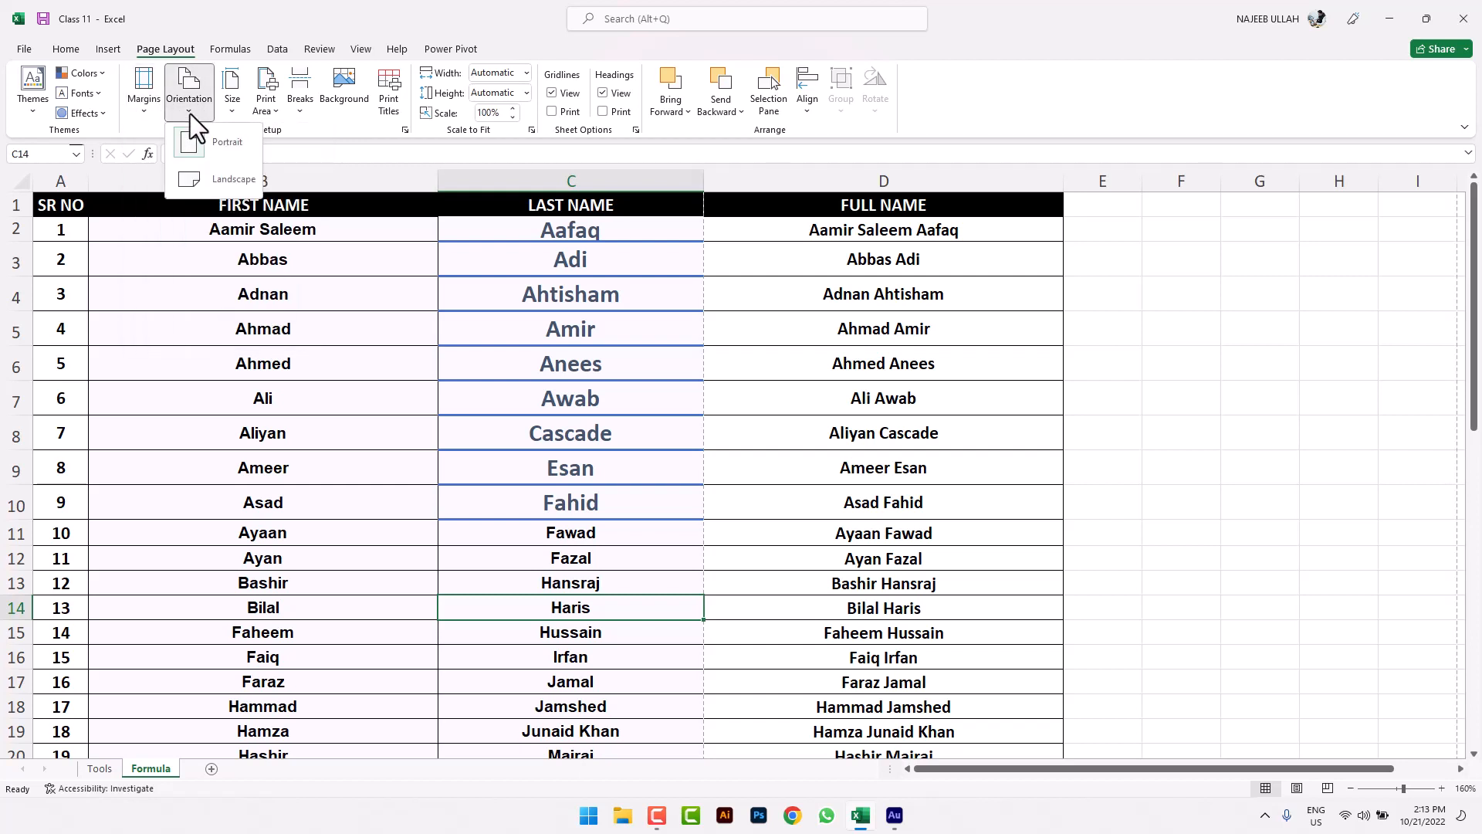
click(219, 185)
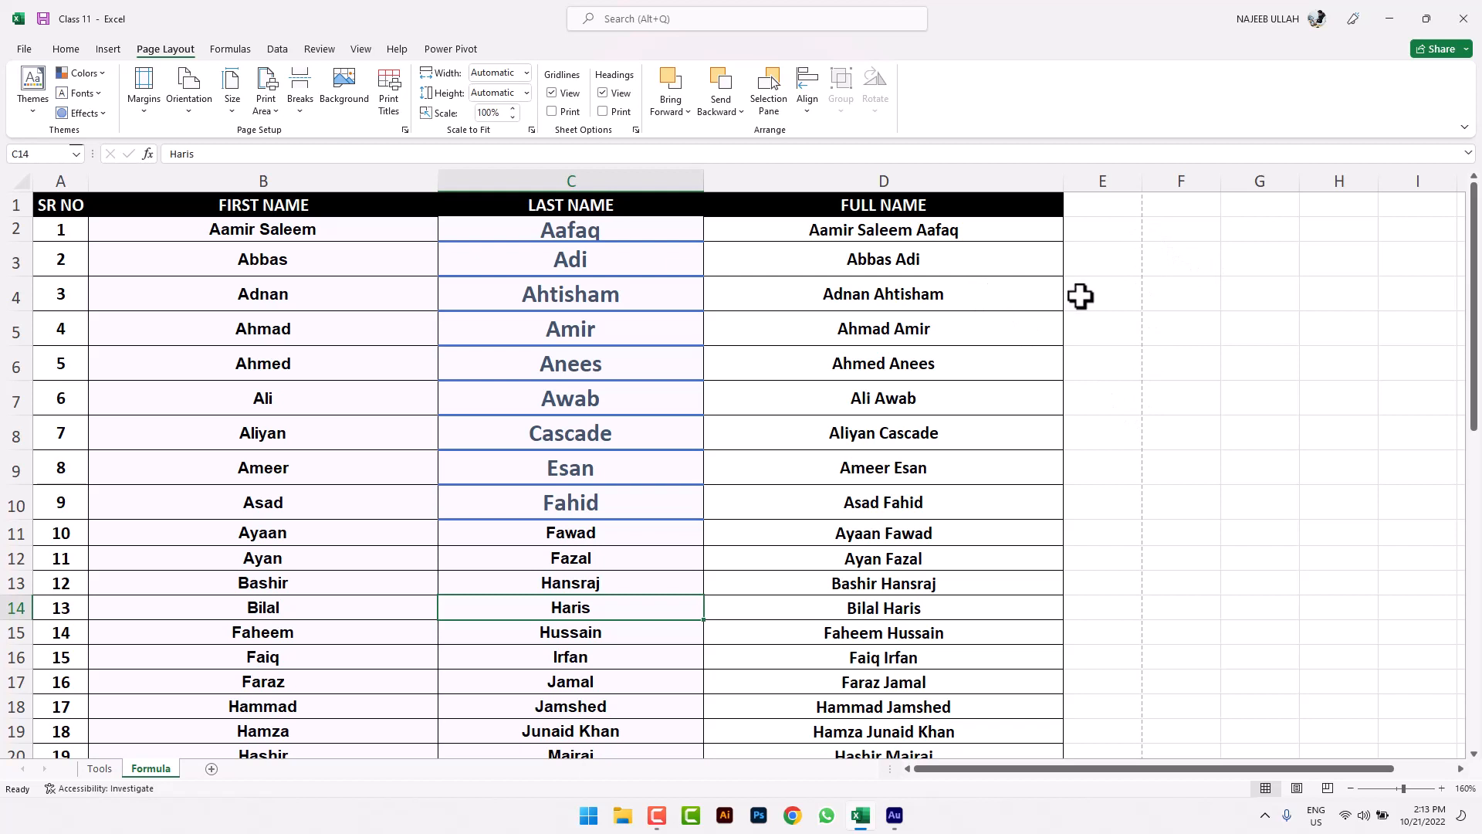
click(189, 116)
click(216, 144)
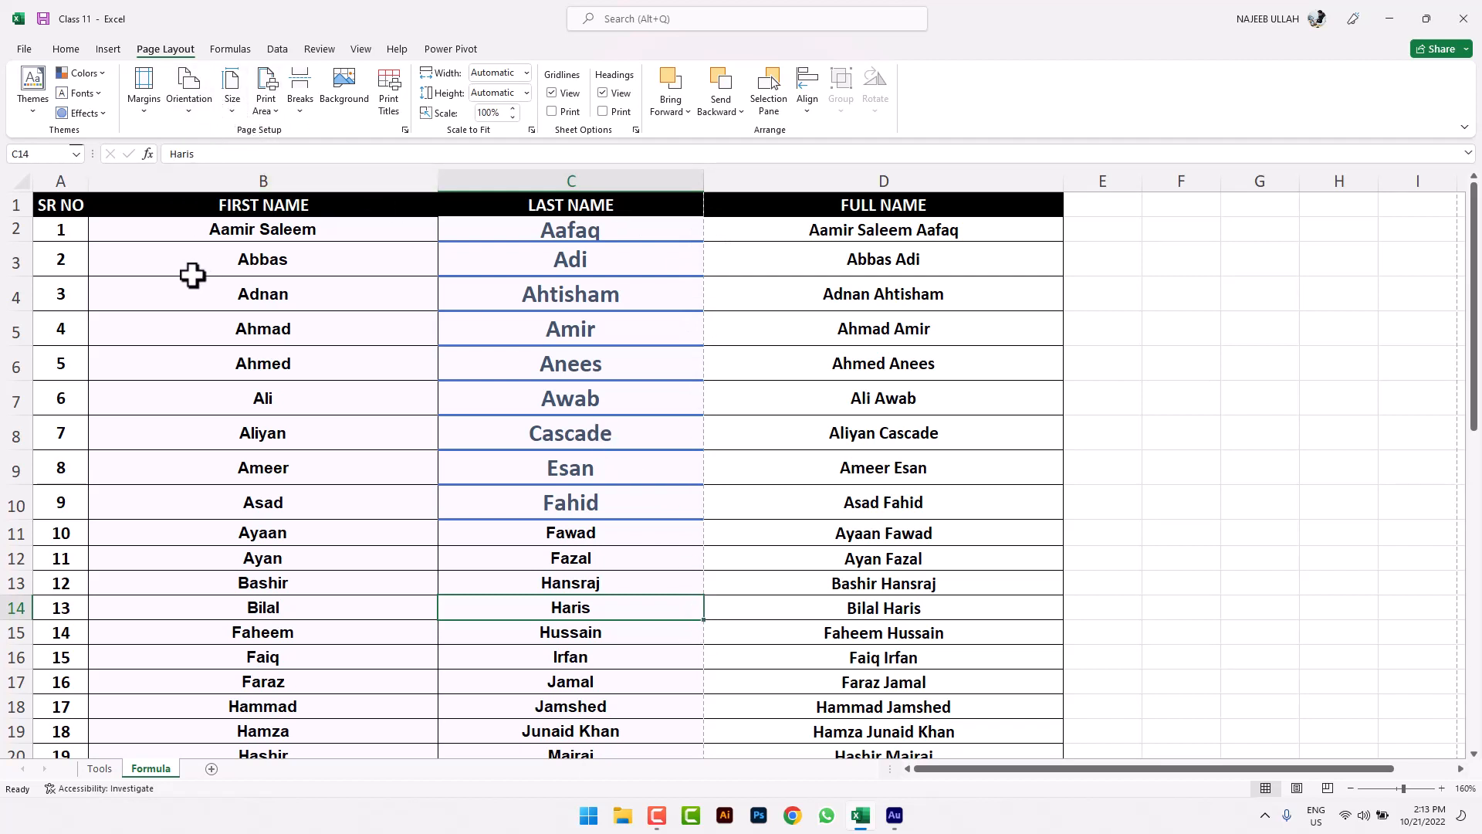
mouse_move(164, 259)
mouse_down()
mouse_move(493, 407)
mouse_move(1239, 542)
mouse_up()
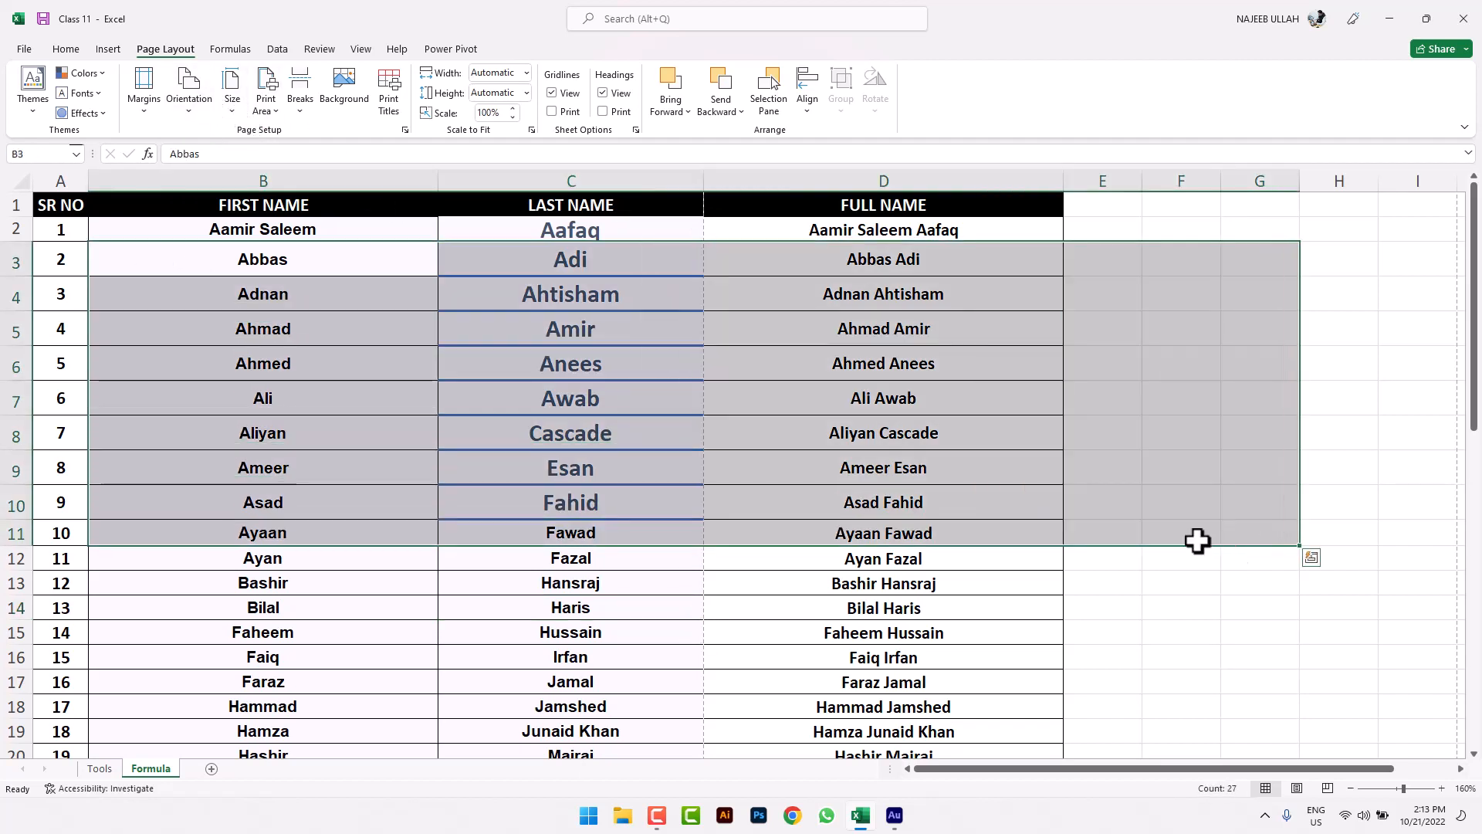
click(211, 113)
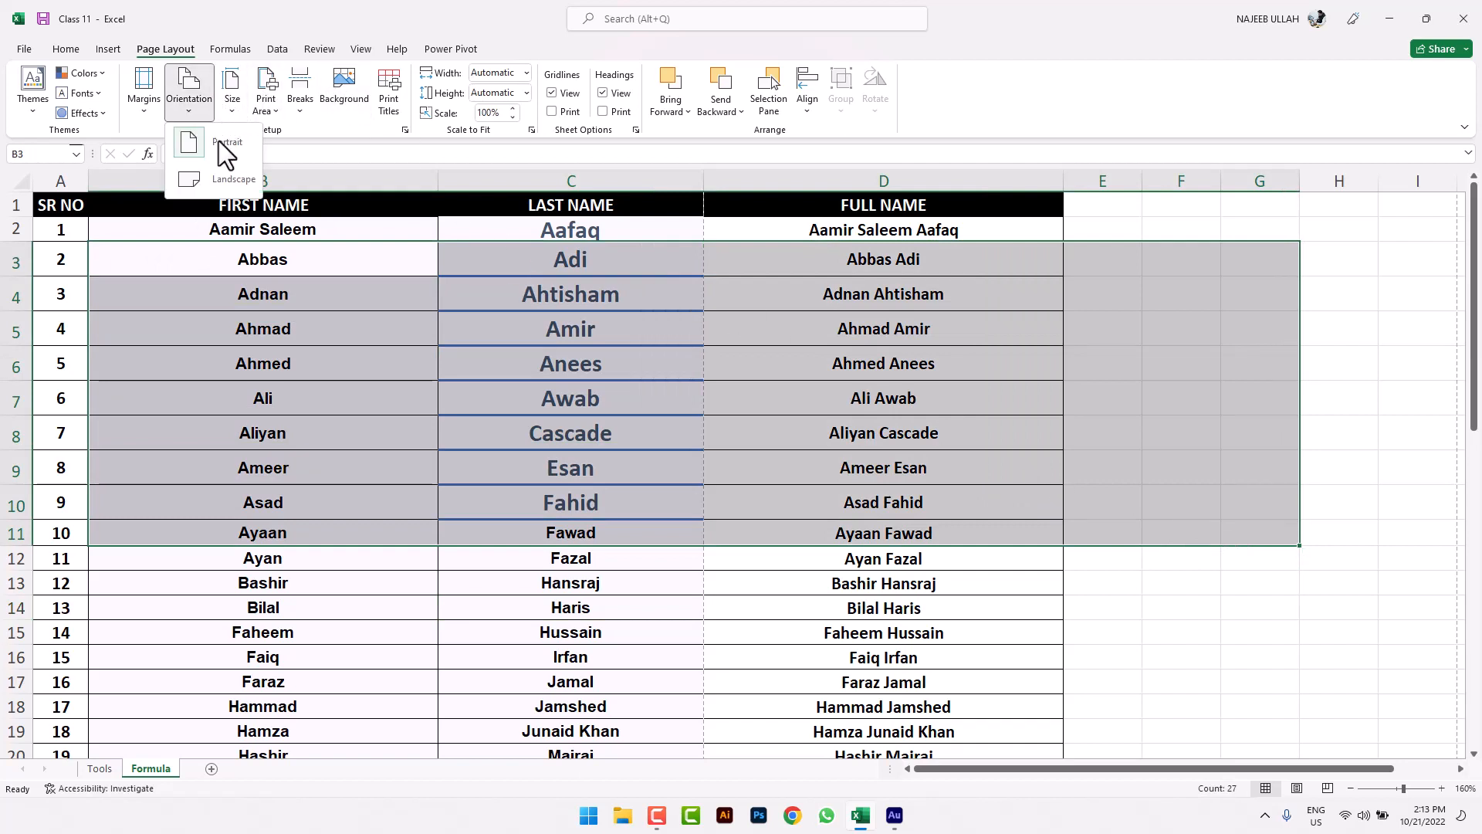
click(808, 470)
drag(287, 264, 488, 672)
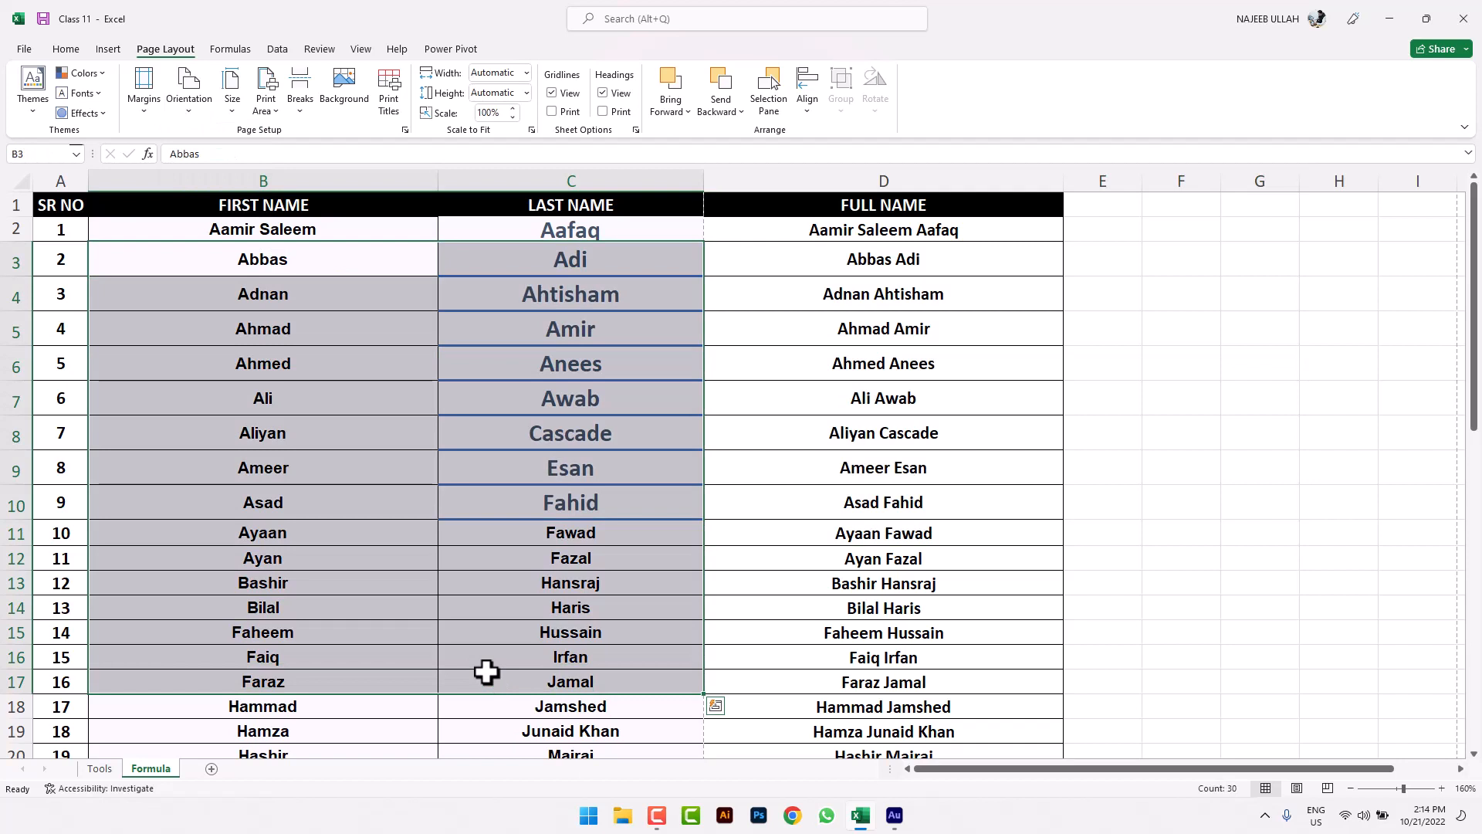
click(447, 466)
Try the A5 paper size for the Formula sheet, and set it to Letter
click(232, 104)
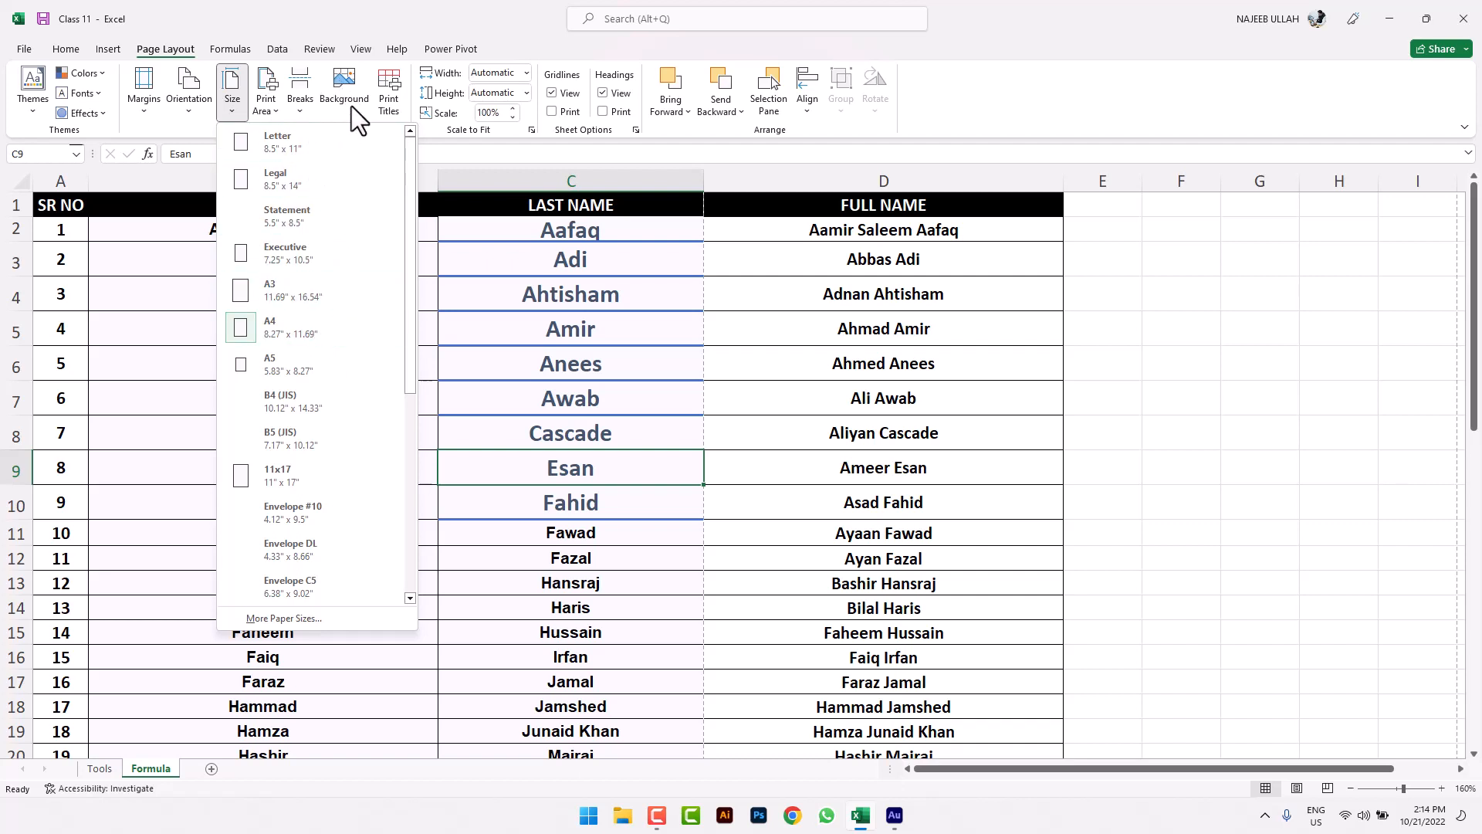
click(358, 360)
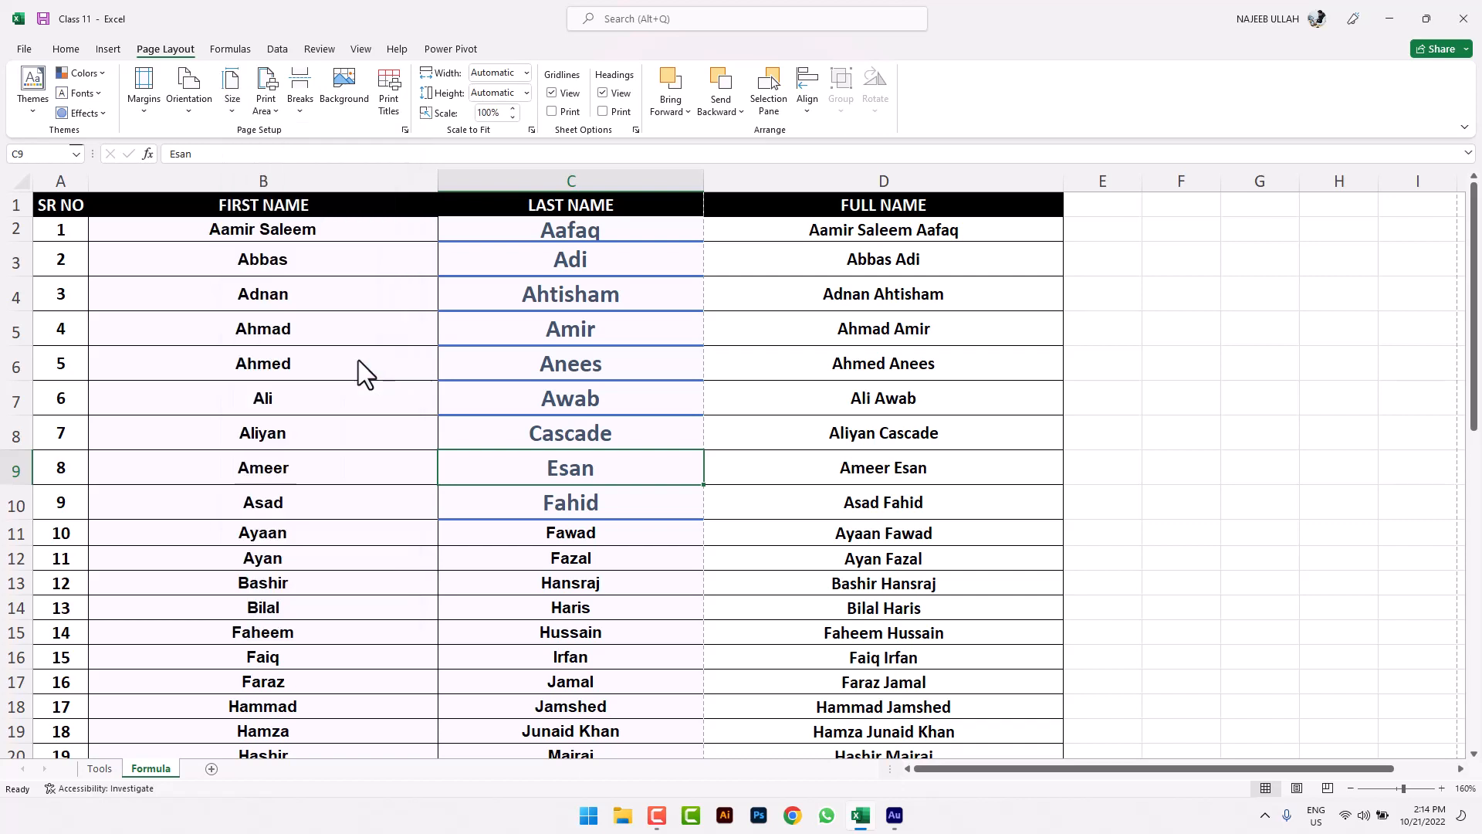
click(400, 361)
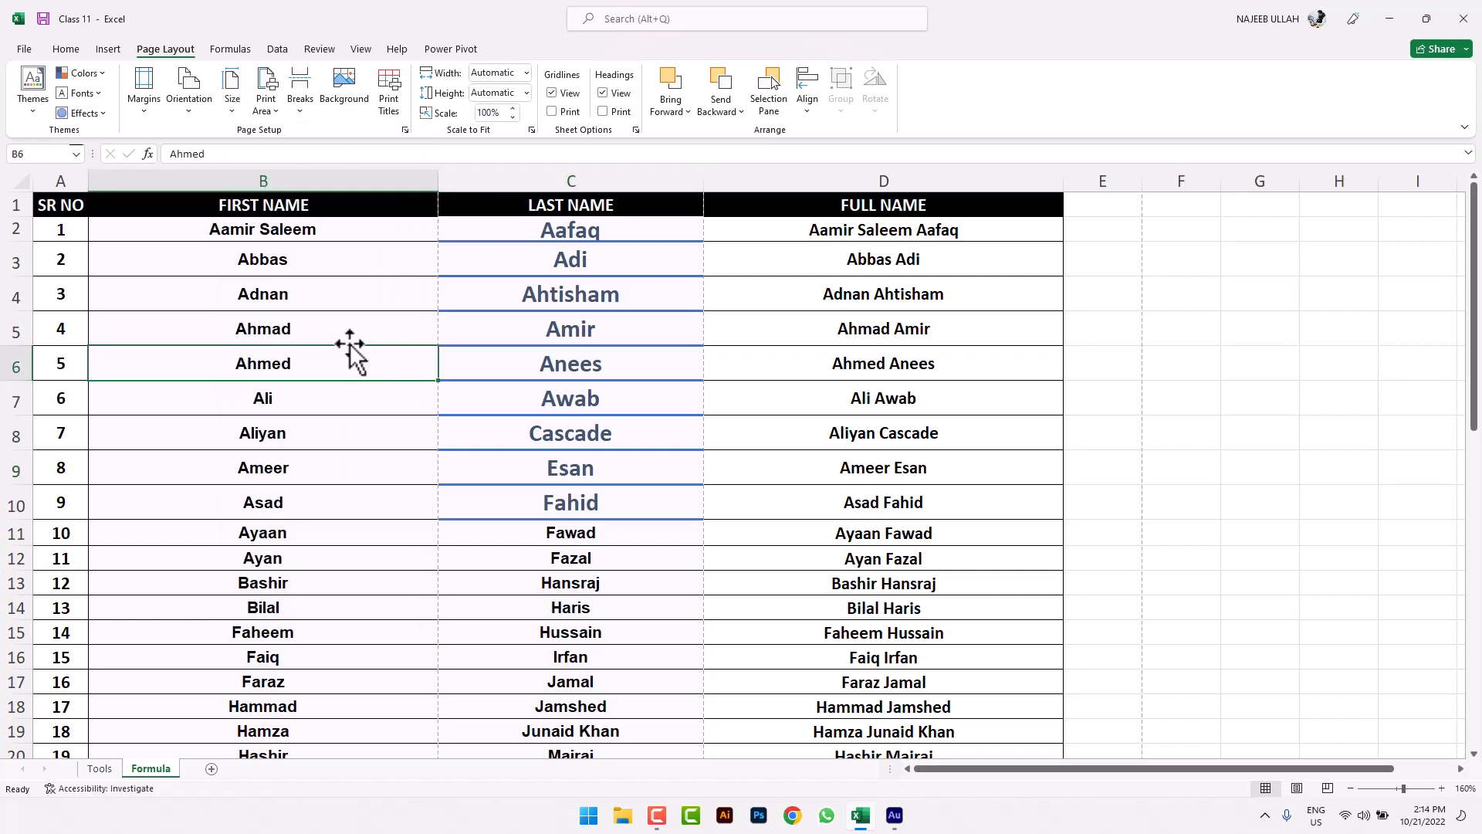
click(243, 108)
click(271, 148)
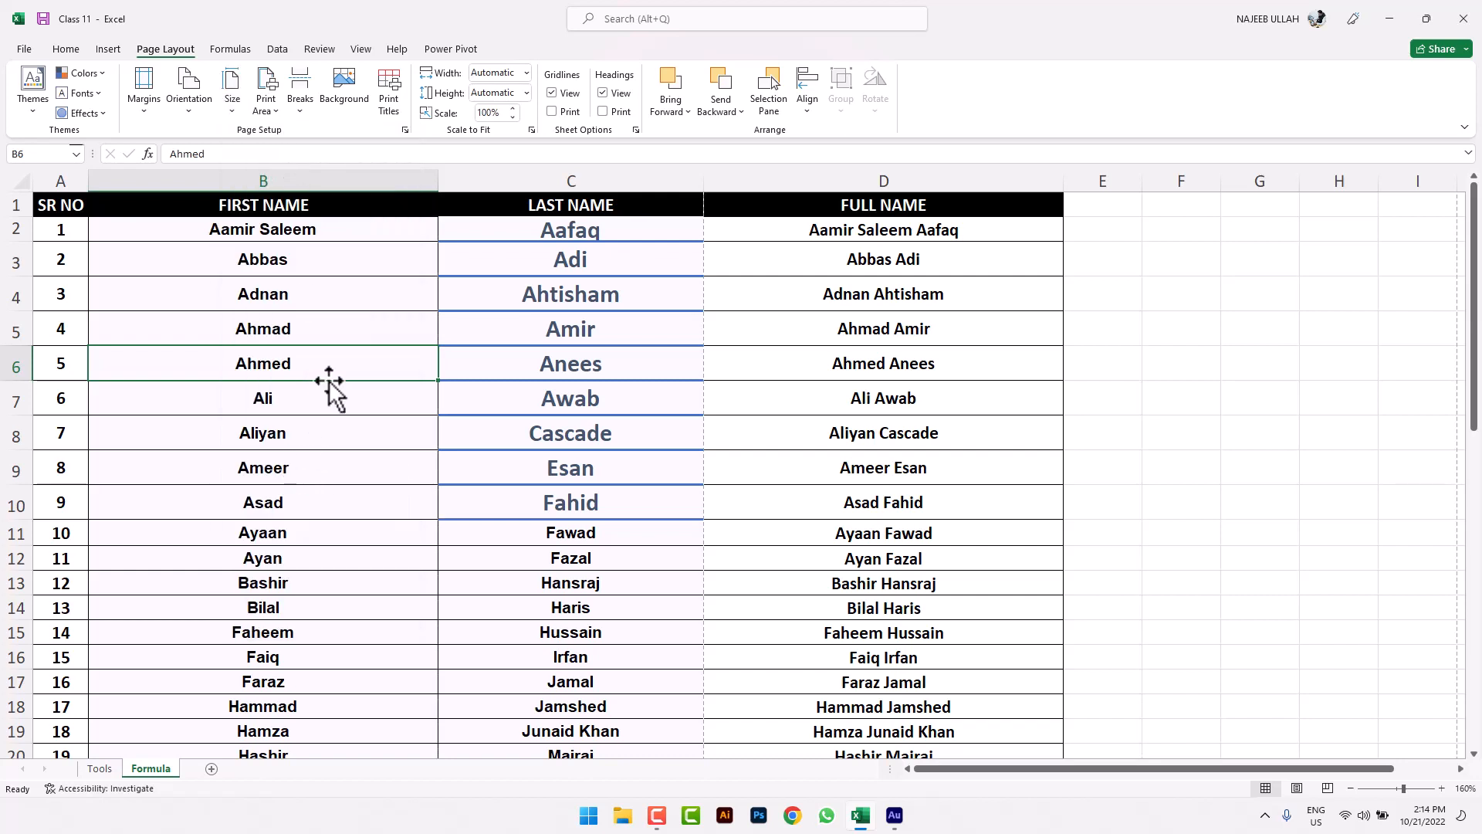
Check the Formula sheet in the print preview without a print area and return to the worksheet
click(260, 109)
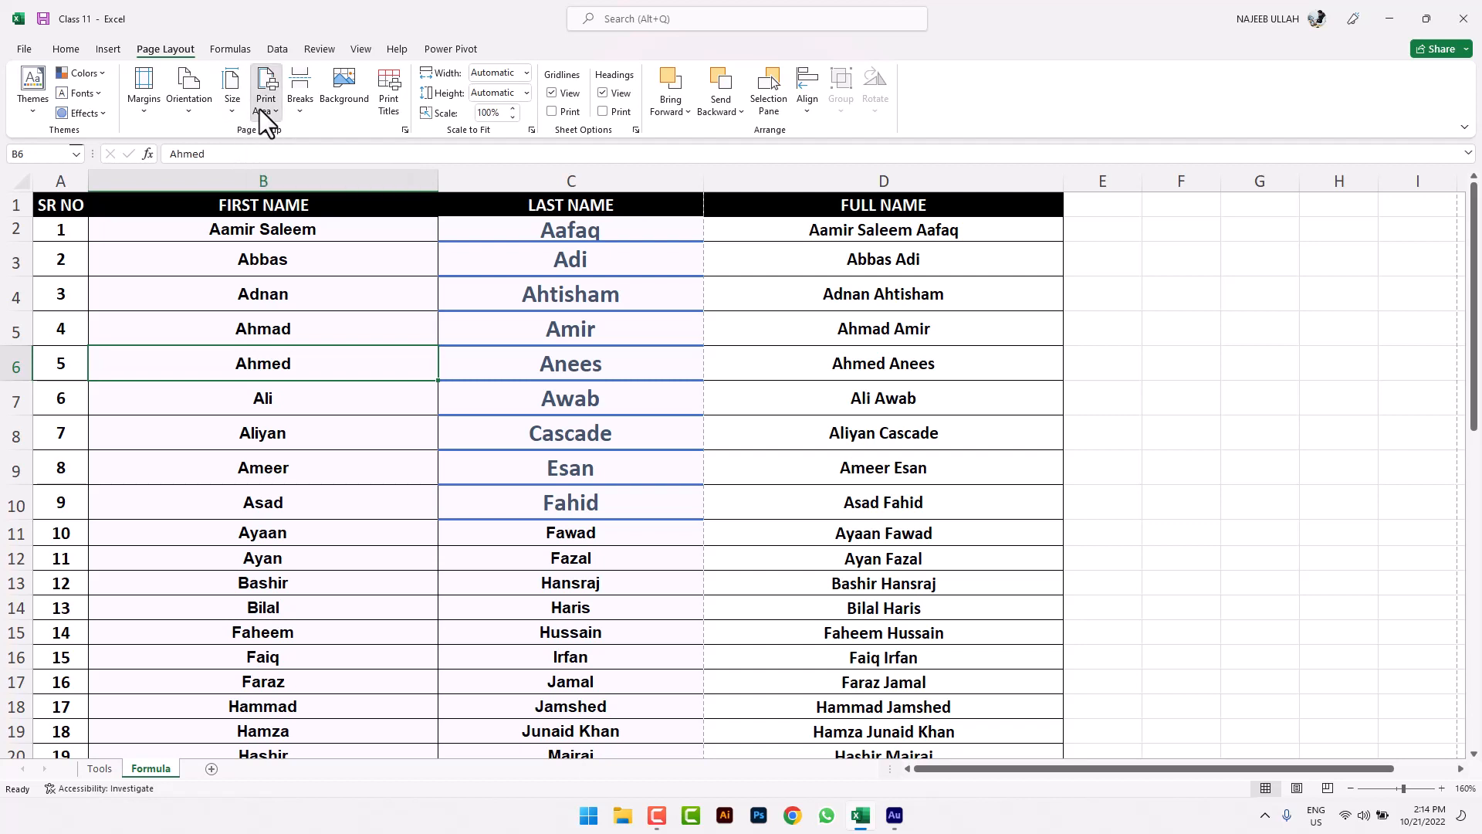
click(313, 239)
key(ctrl+p)
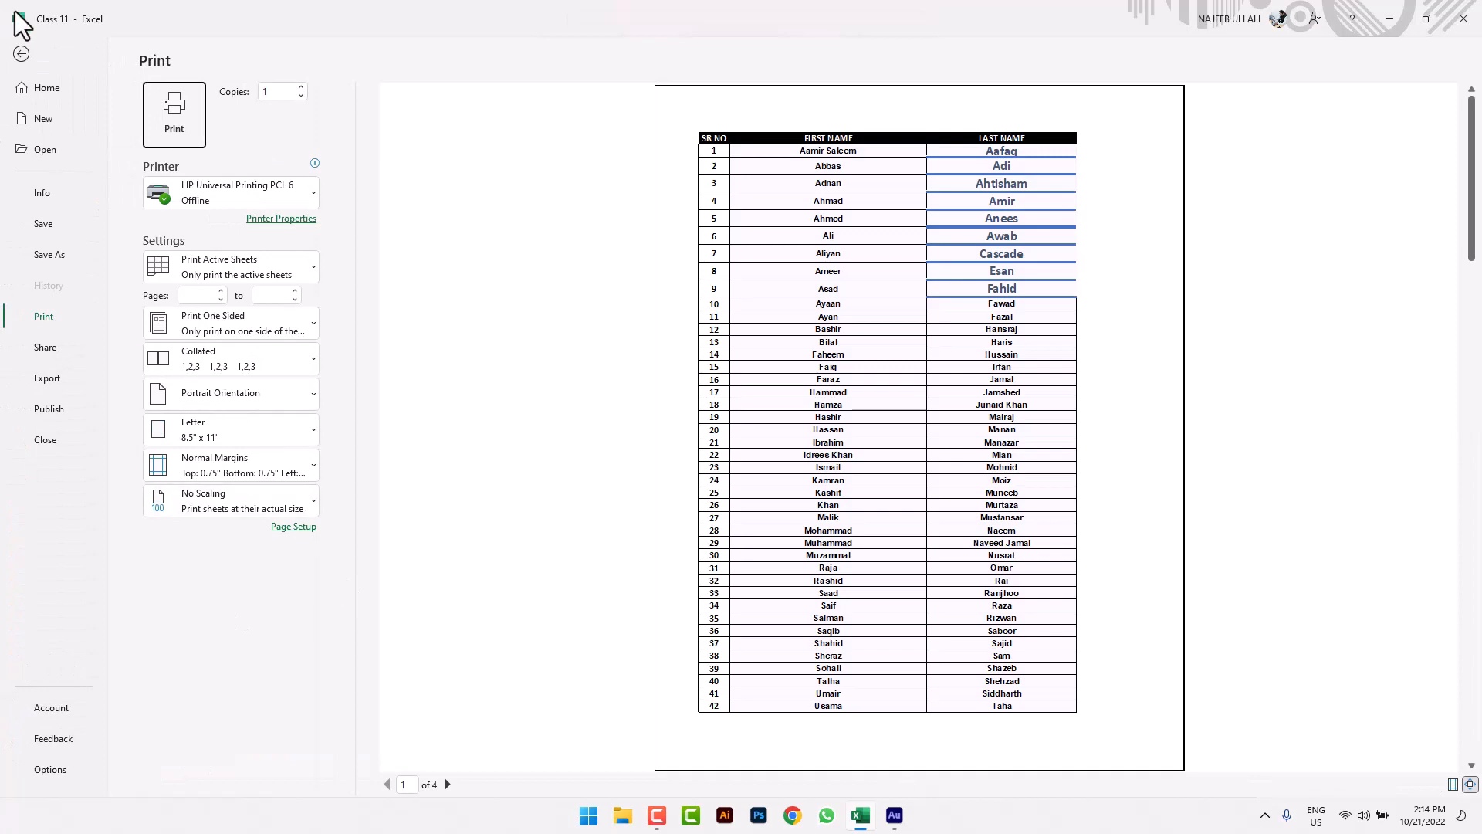
click(21, 55)
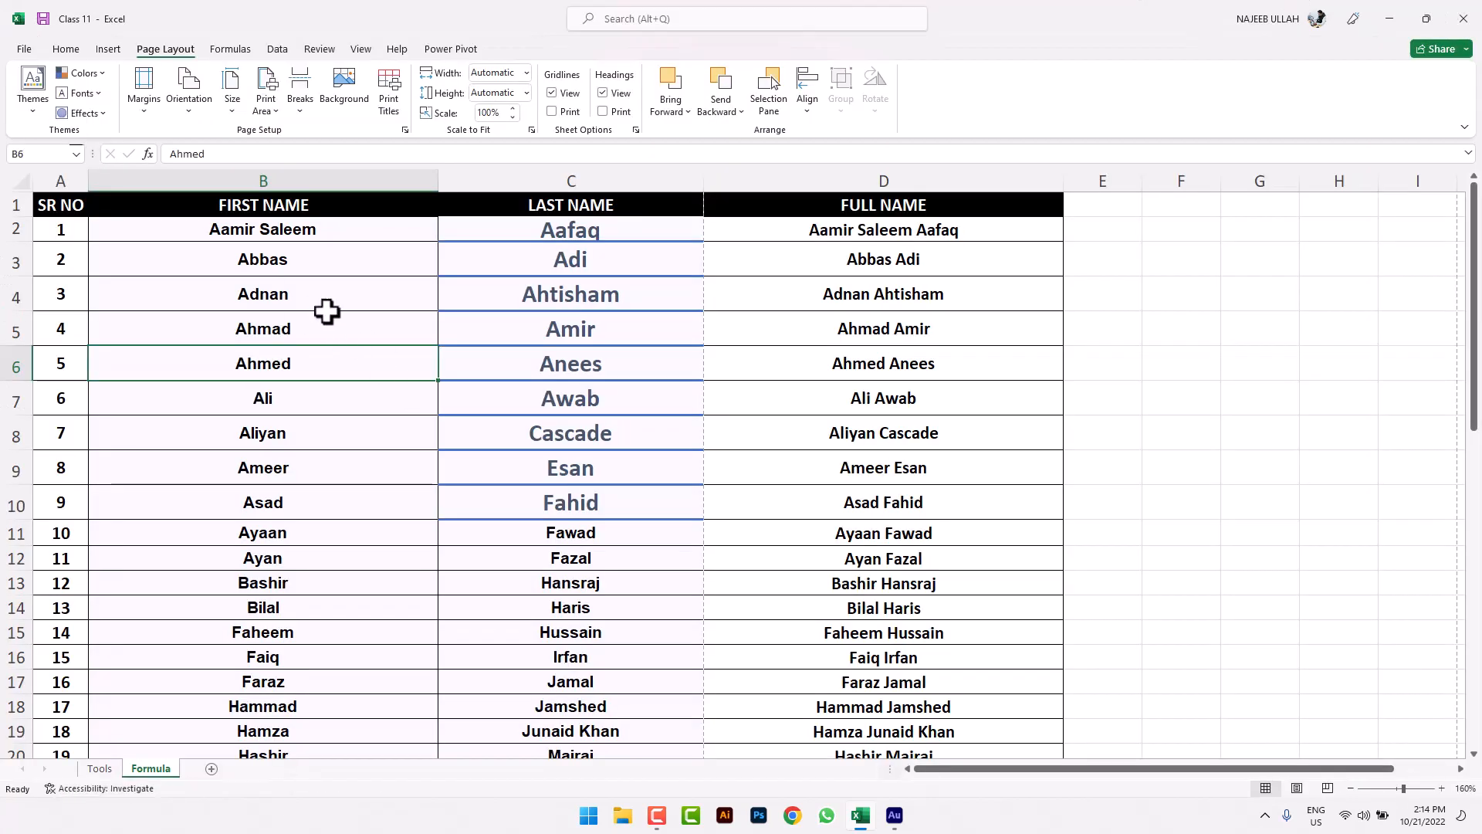
Set the first names in B2:B11 as the print area and check it in the print preview
drag(260, 219, 241, 538)
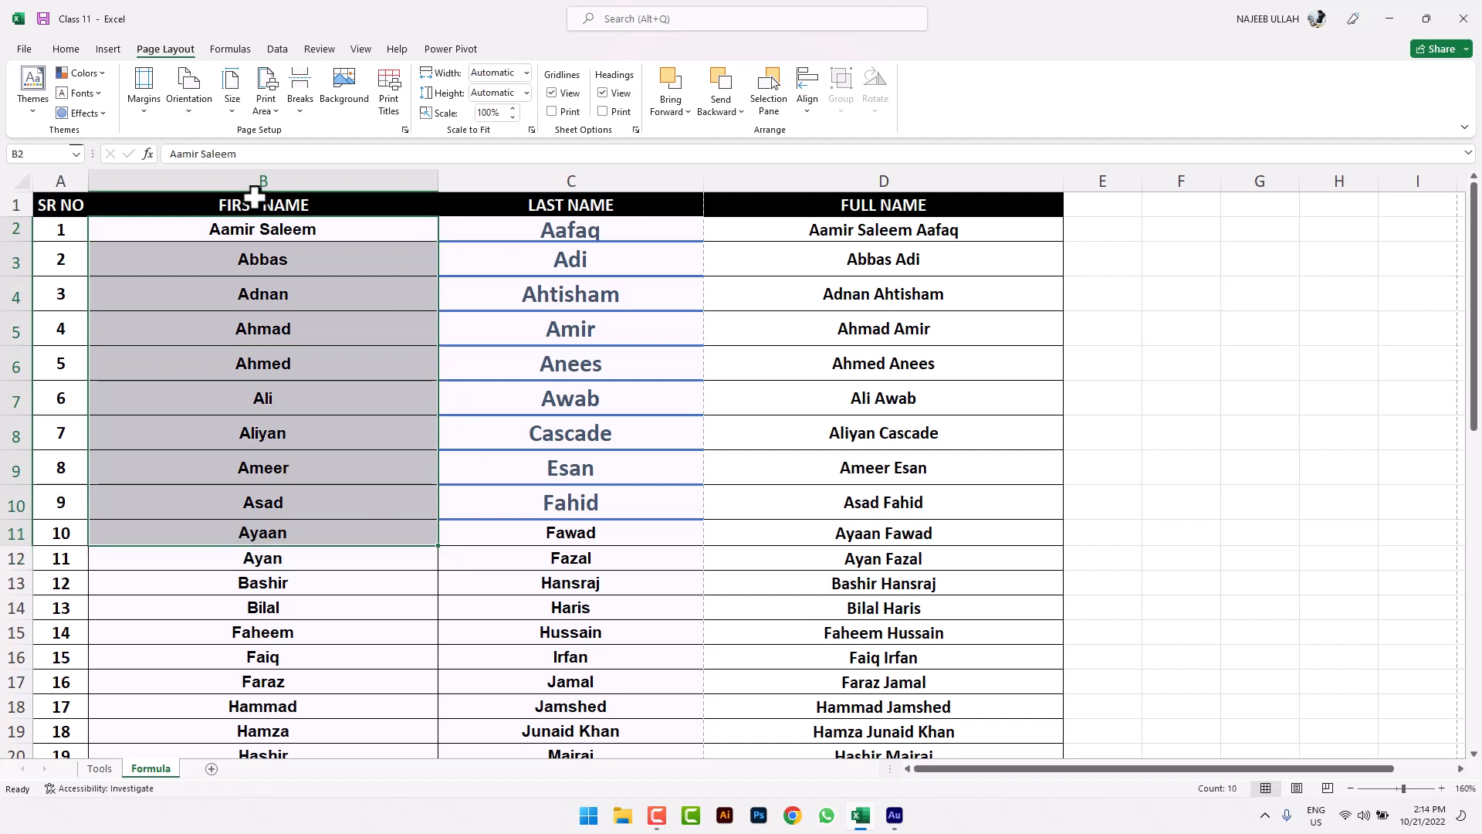
click(271, 103)
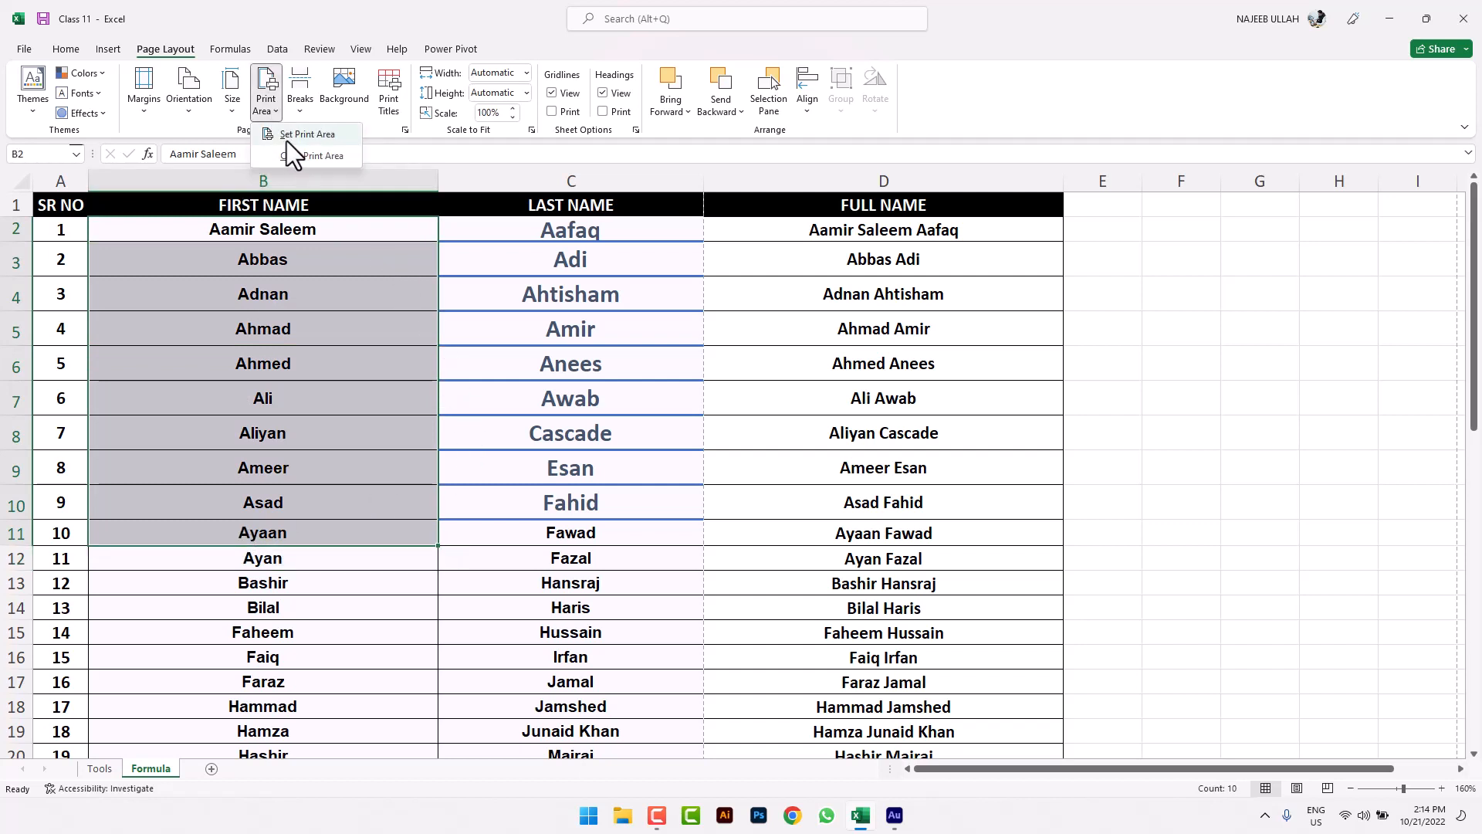
click(307, 136)
click(308, 357)
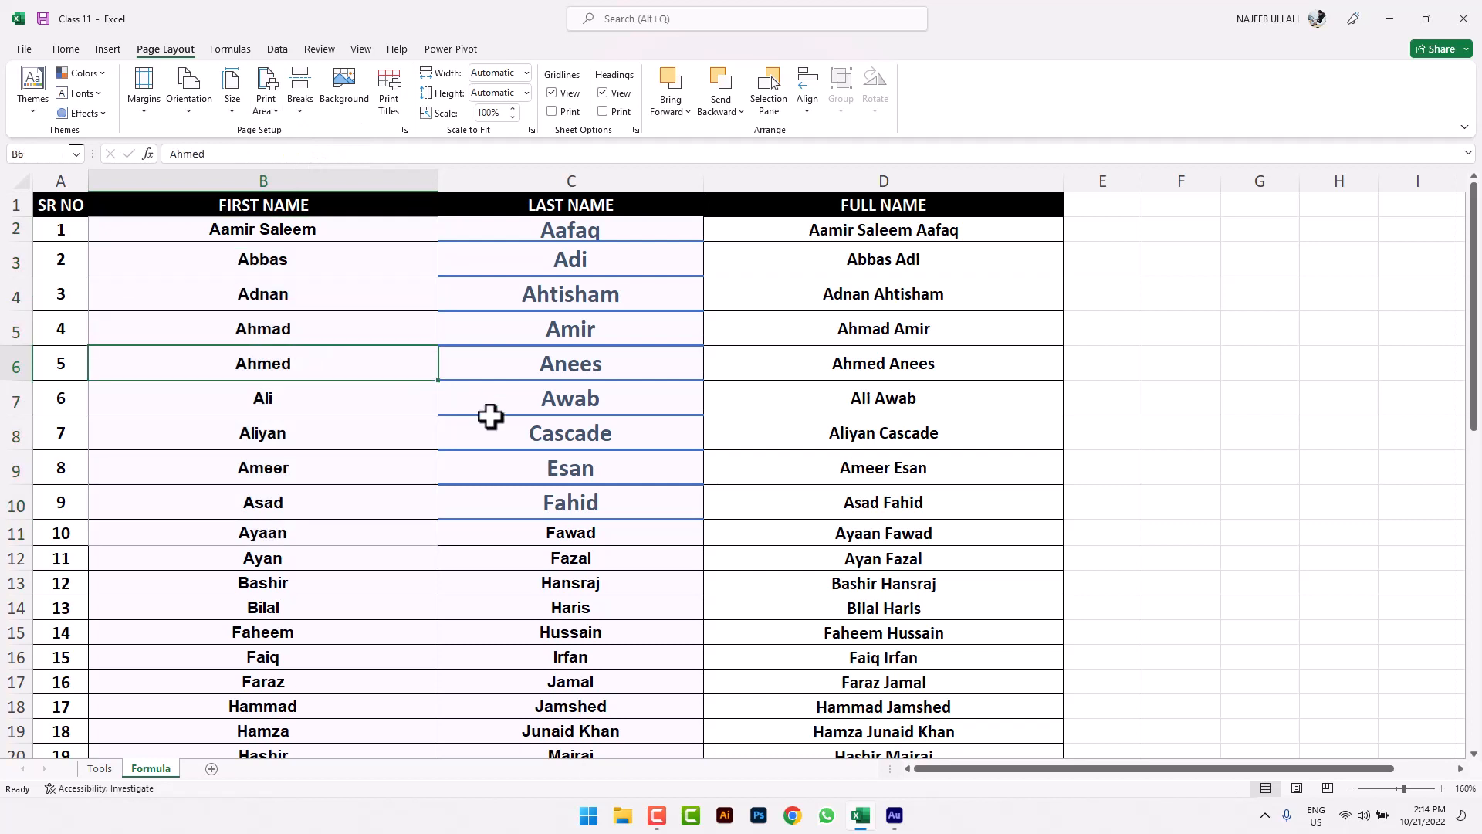
key(ctrl+p)
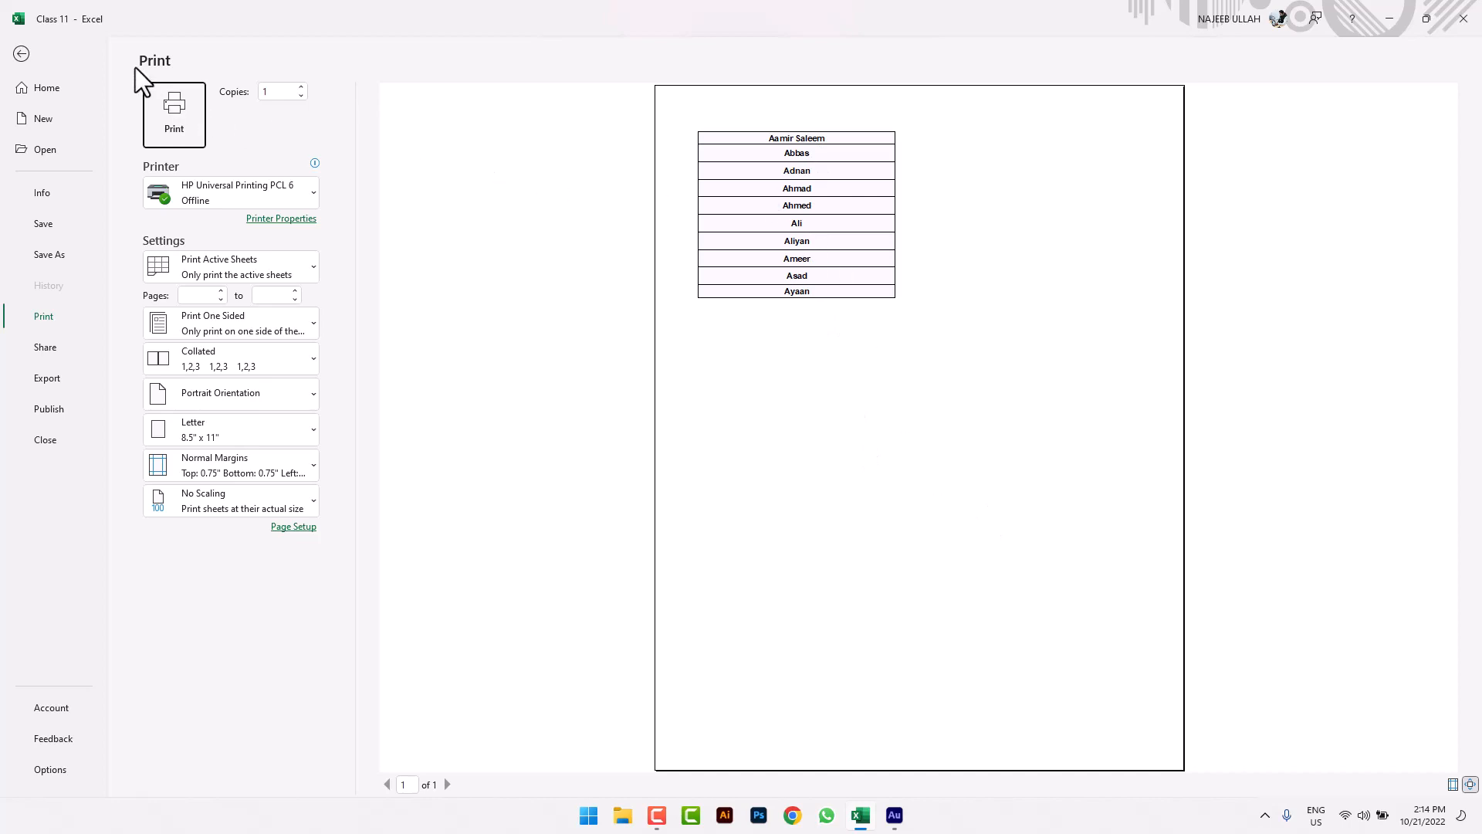
click(29, 49)
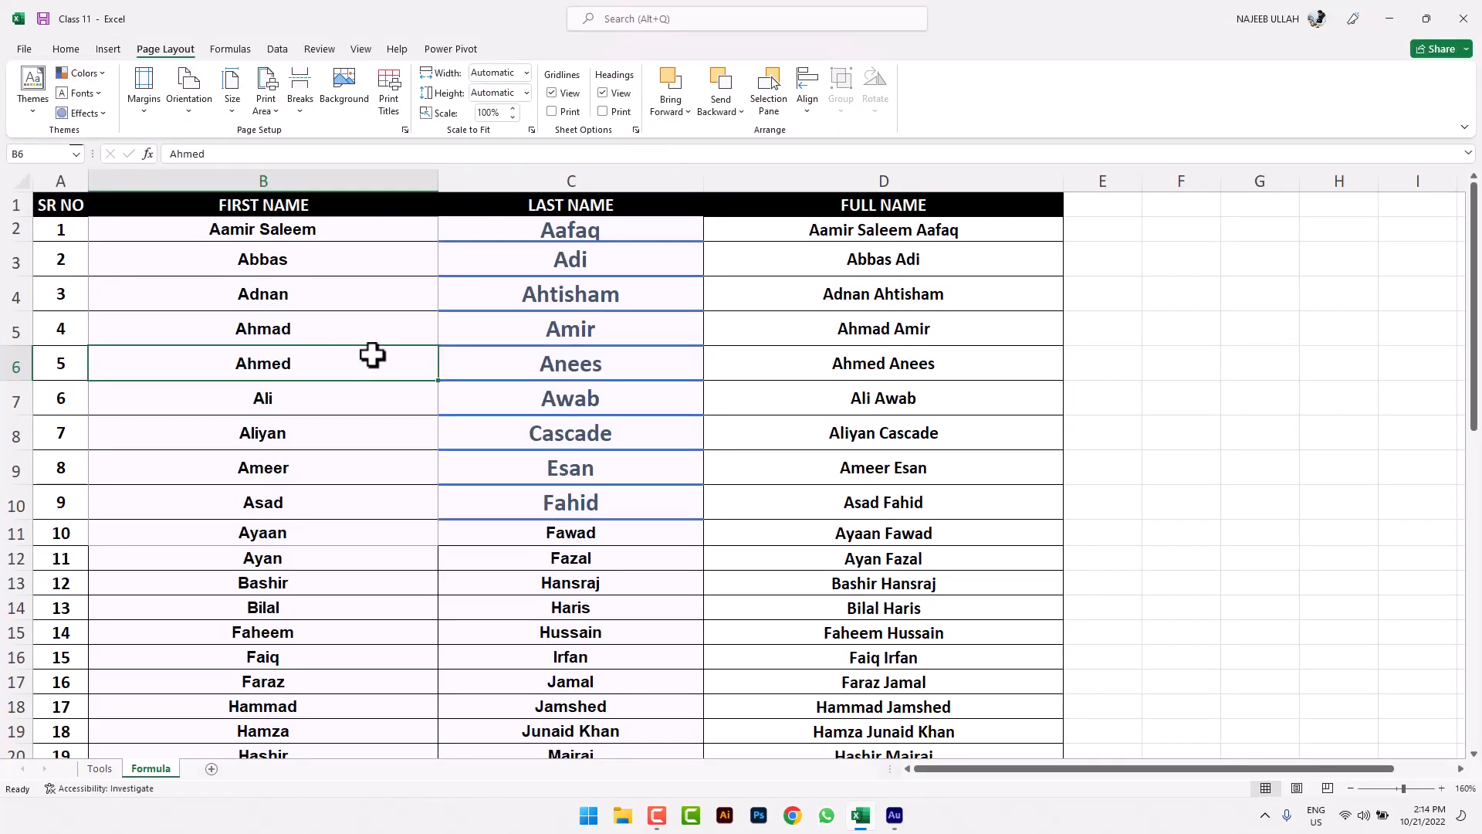
Clear the print area of the Formula sheet
click(345, 283)
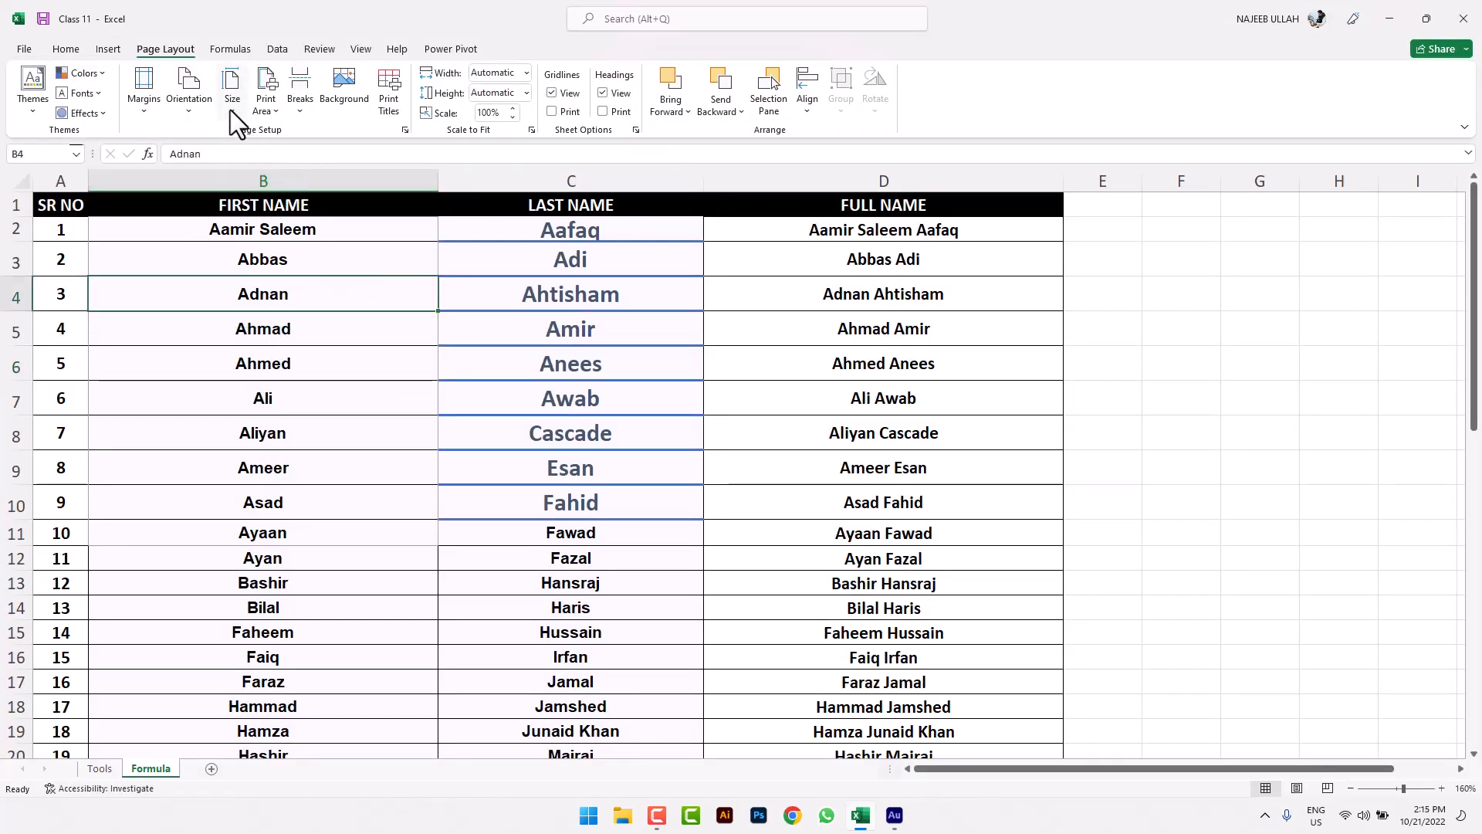
click(271, 114)
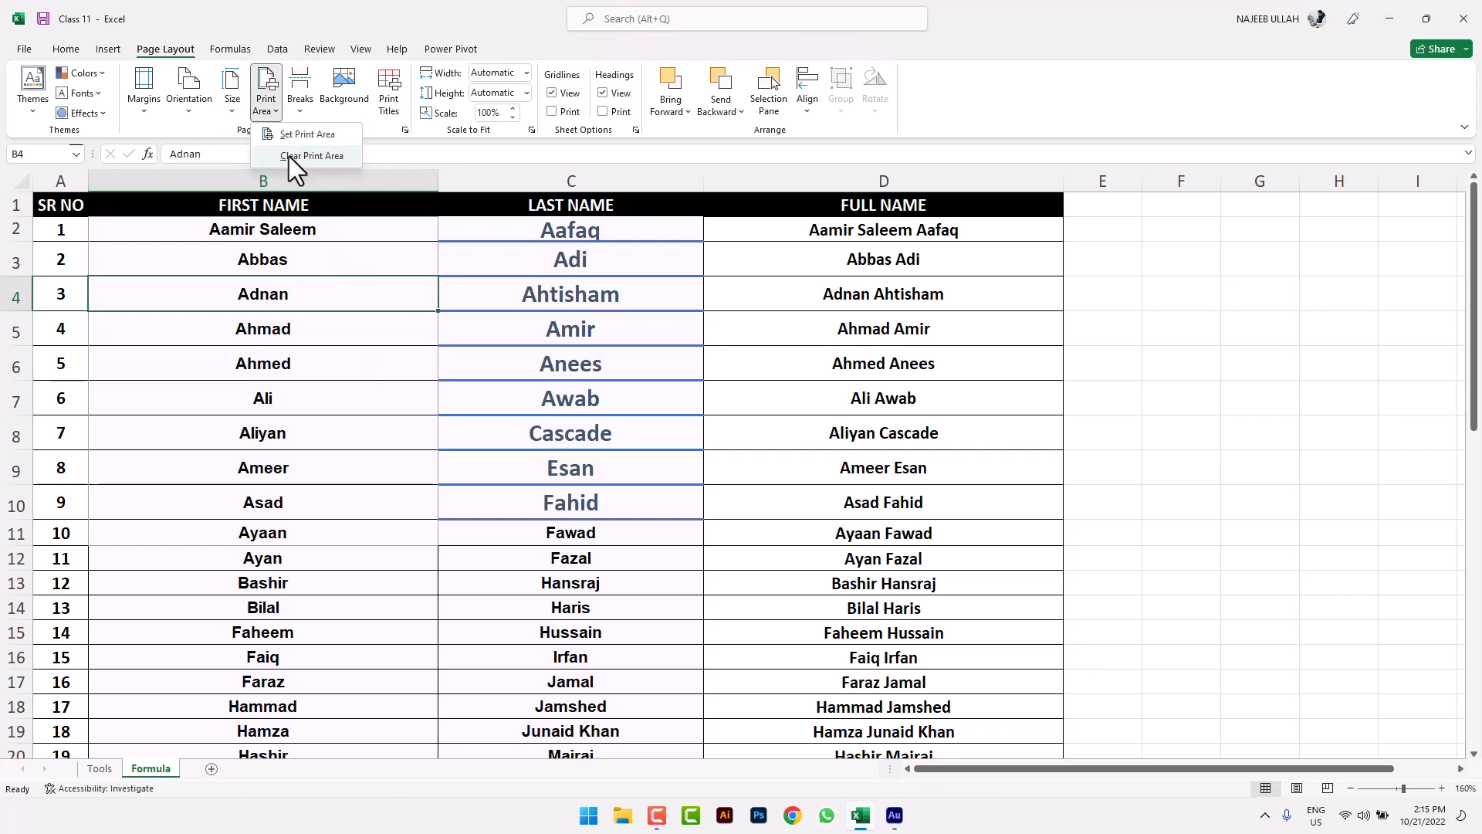
click(313, 156)
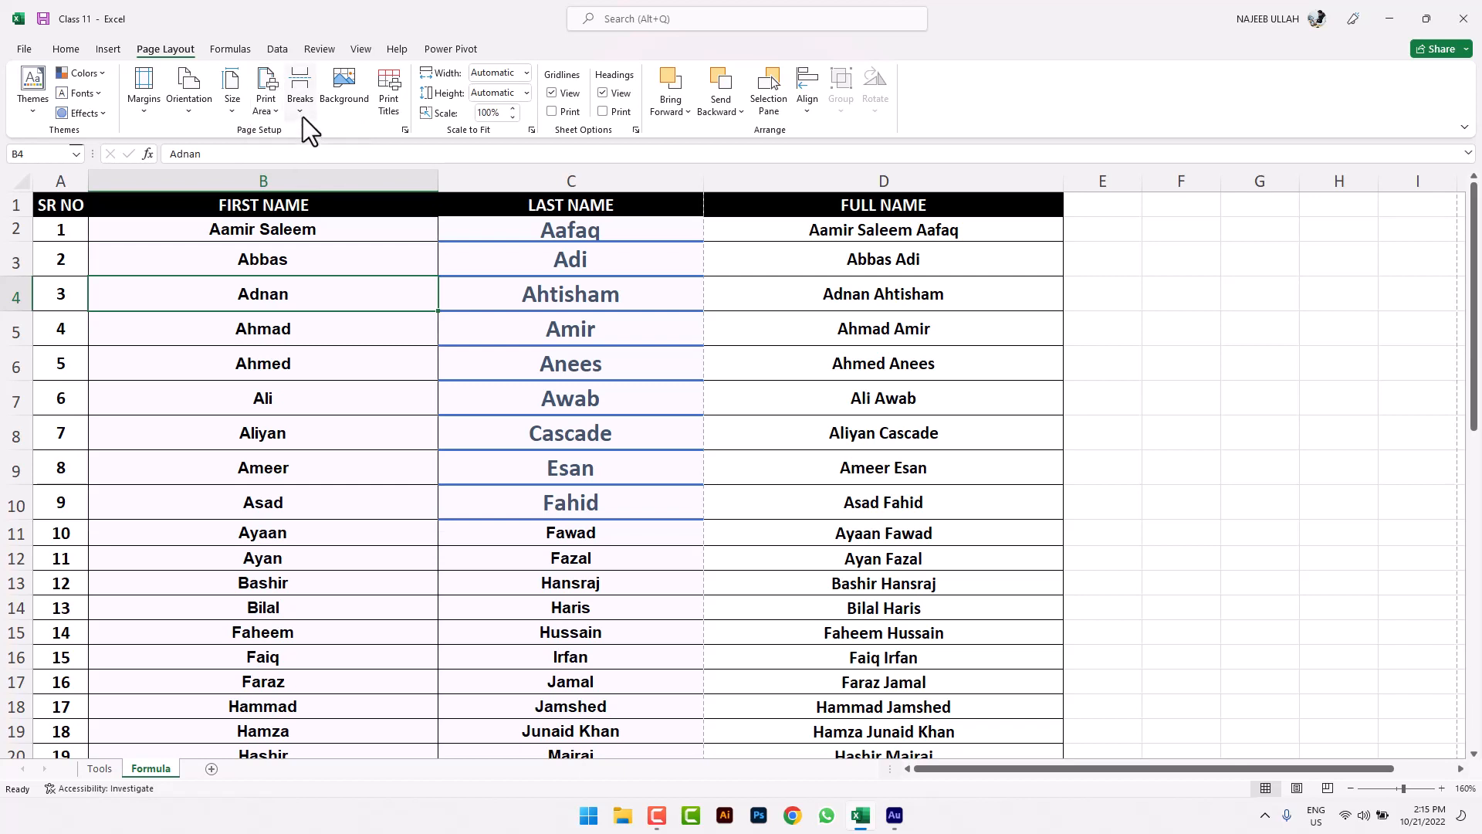
Zoom the worksheet out to 30% to examine its page divisions, and bring it back to 106%
click(303, 116)
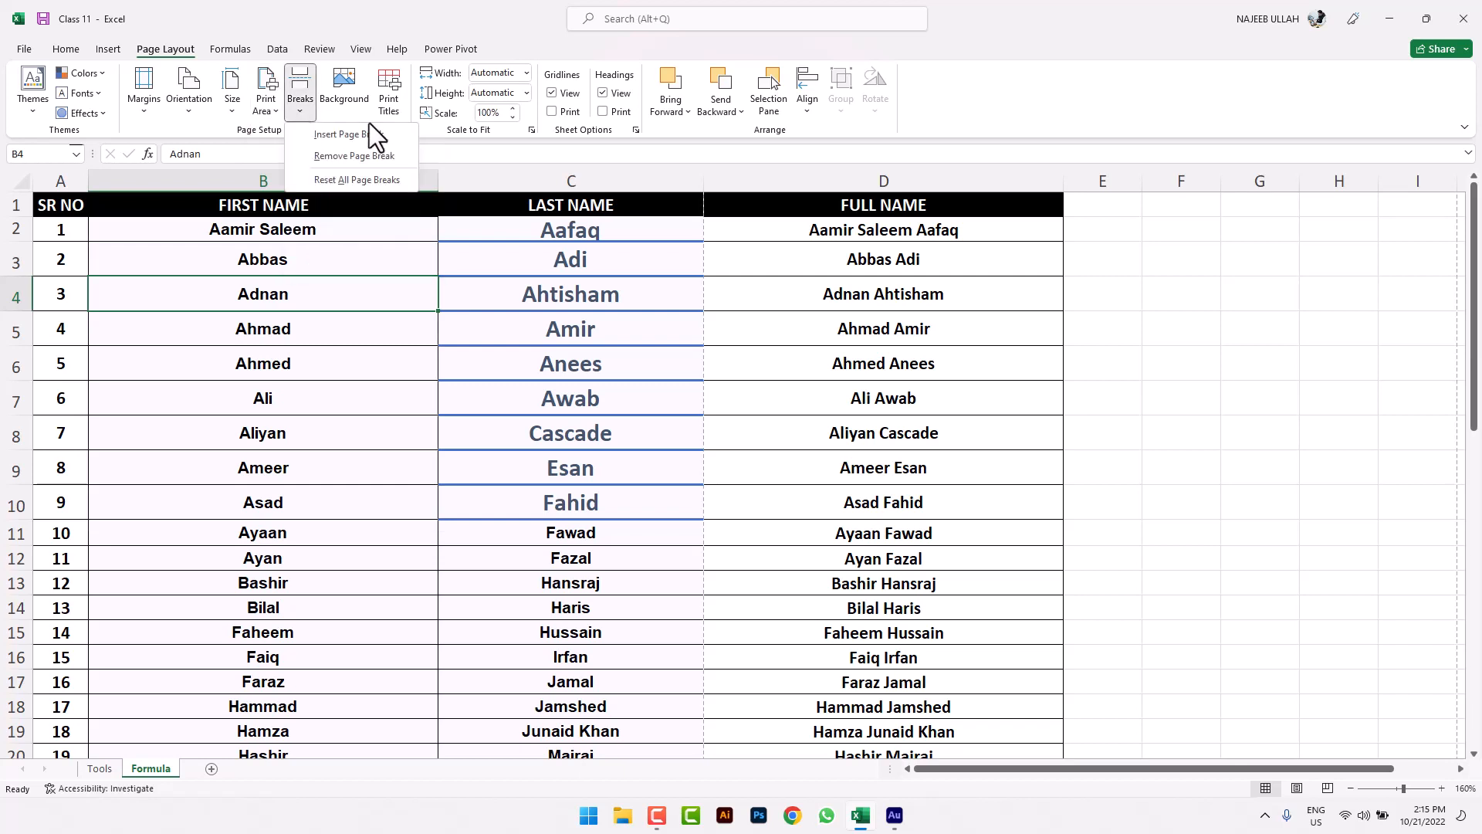
click(1367, 786)
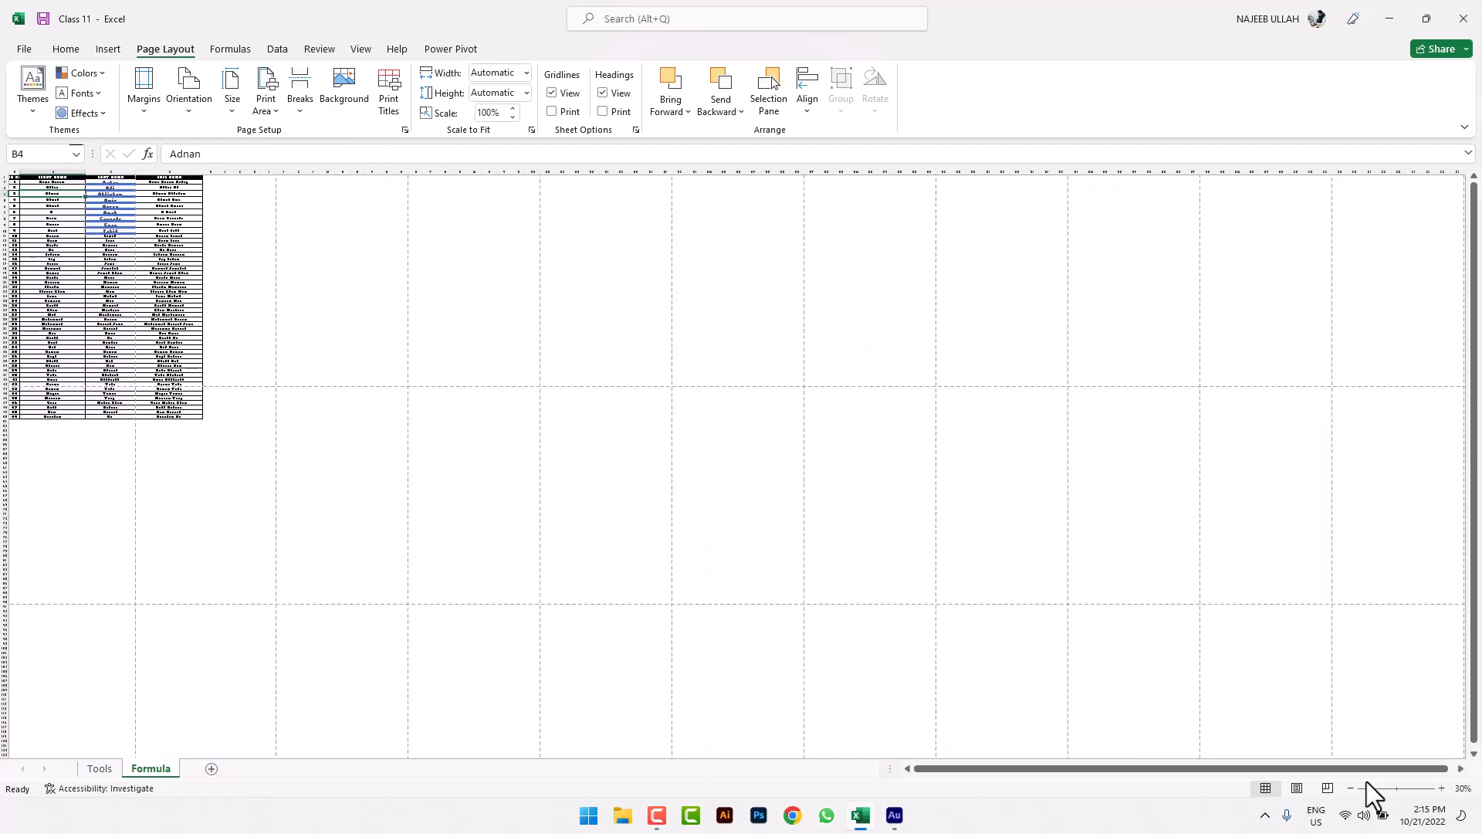
drag(1416, 790, 1397, 790)
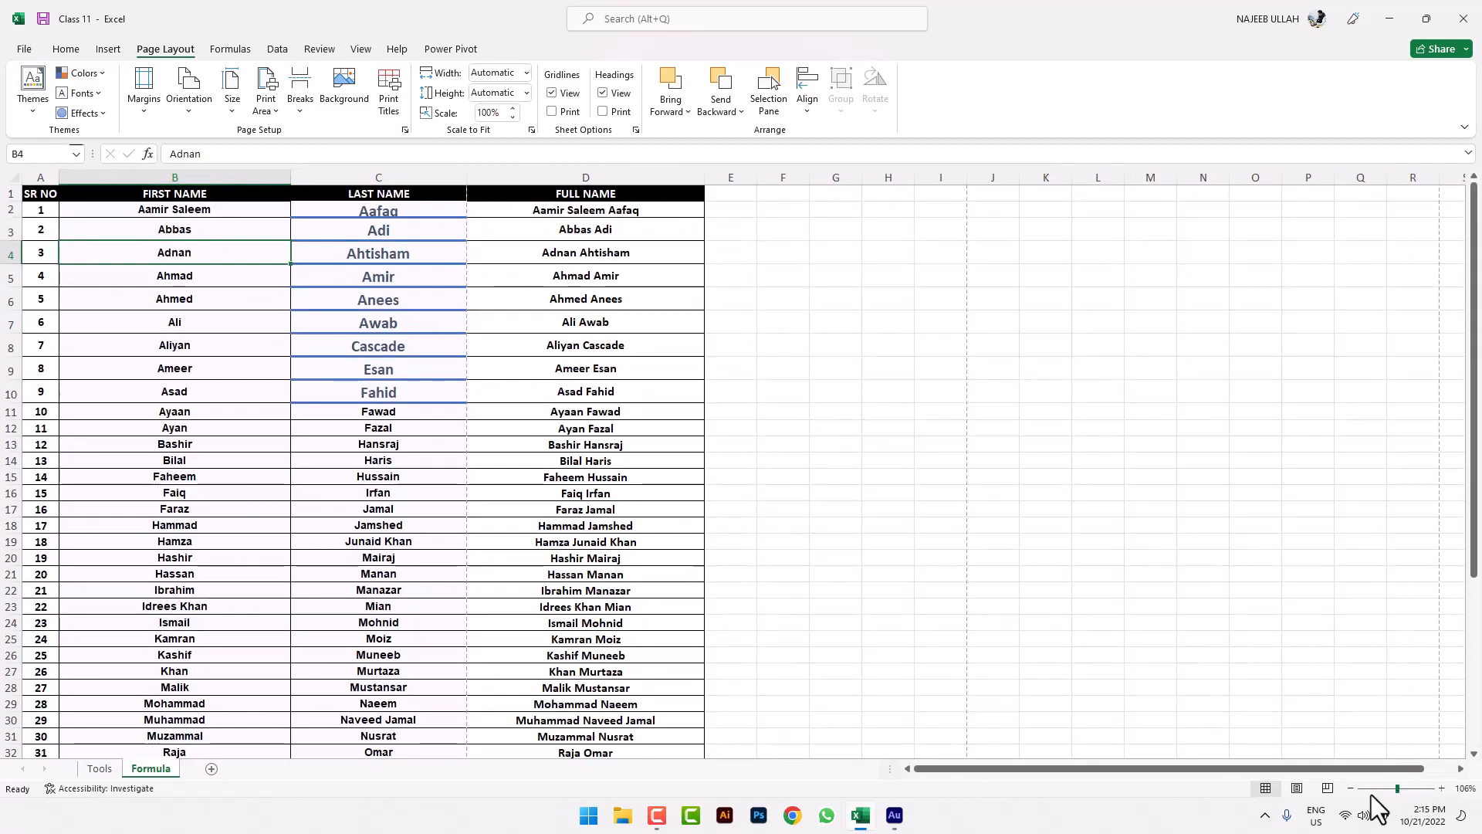
Examine the sheet in Page Layout view and in Page Break Preview, returning to Normal view each time
click(1297, 789)
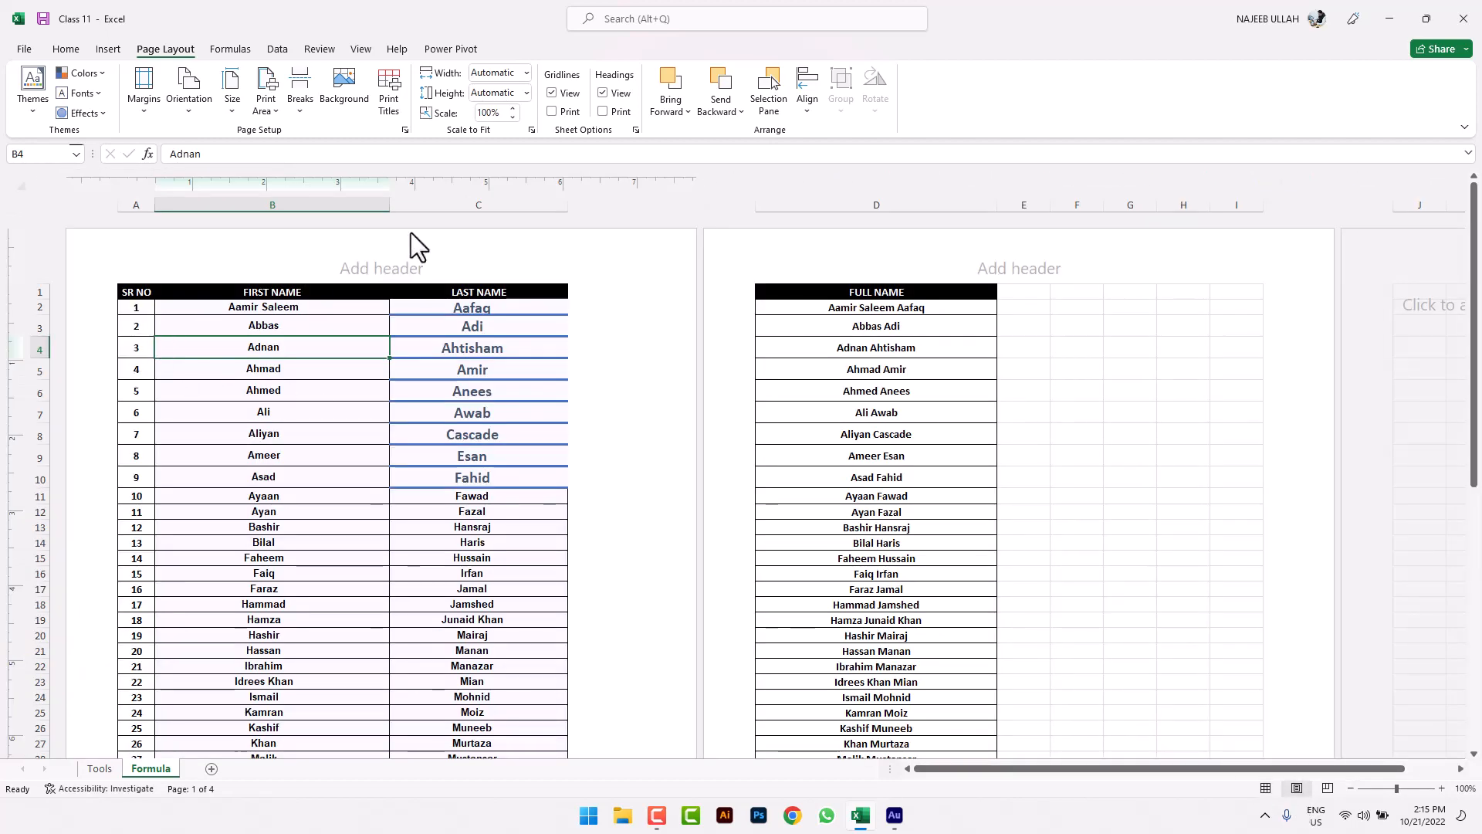
click(1265, 788)
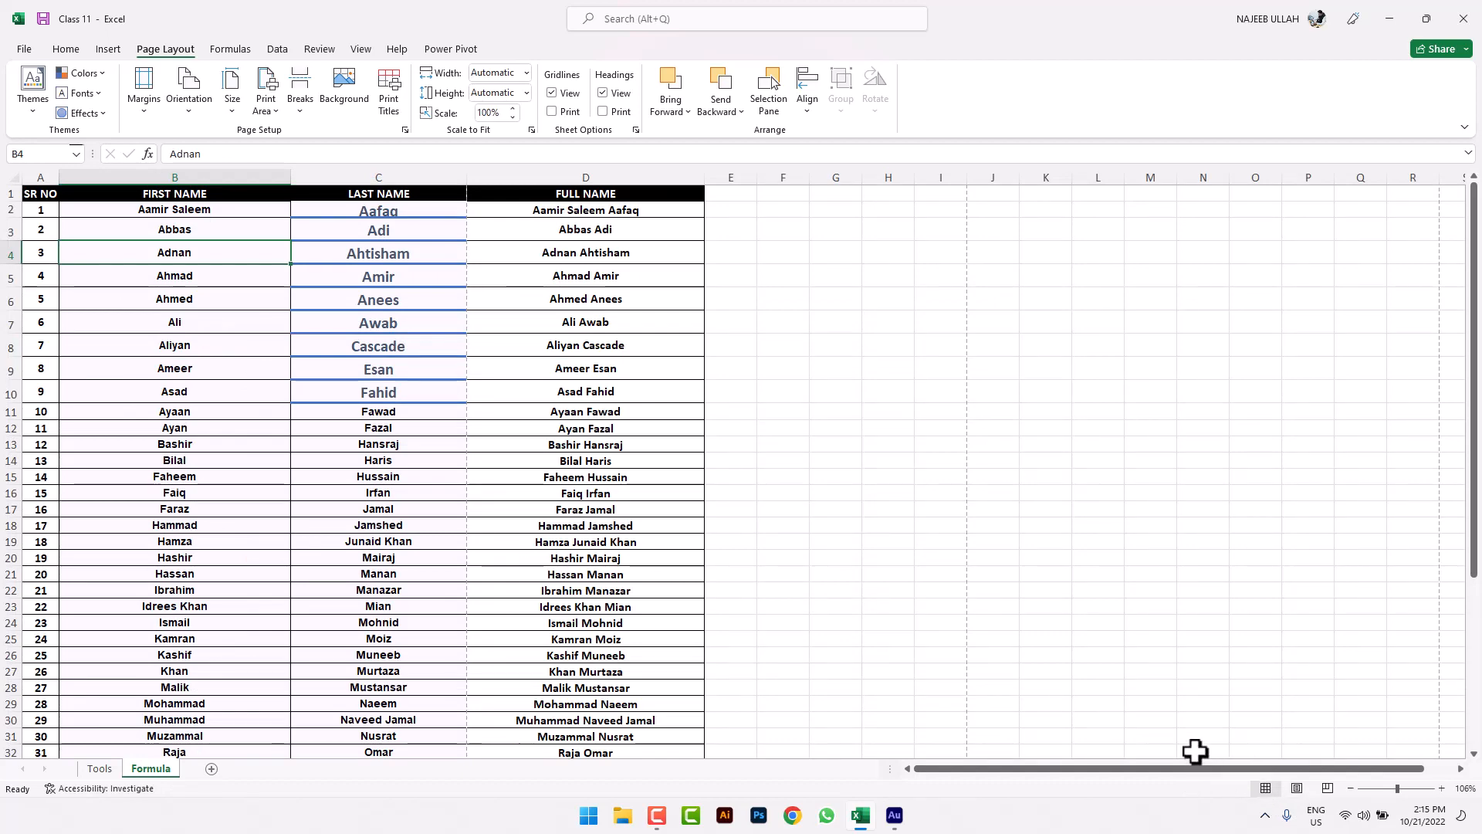
click(1328, 788)
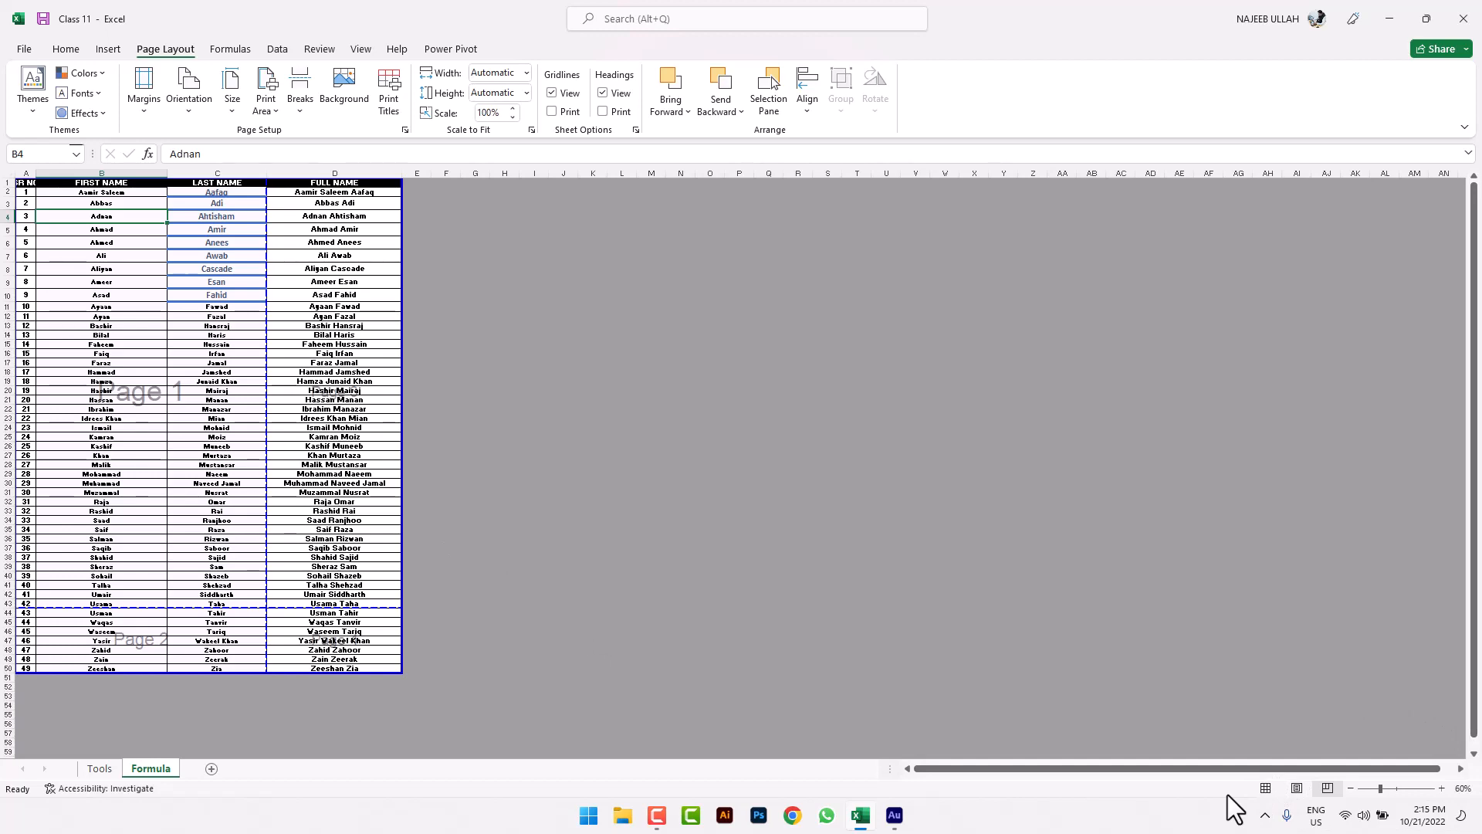
click(1266, 789)
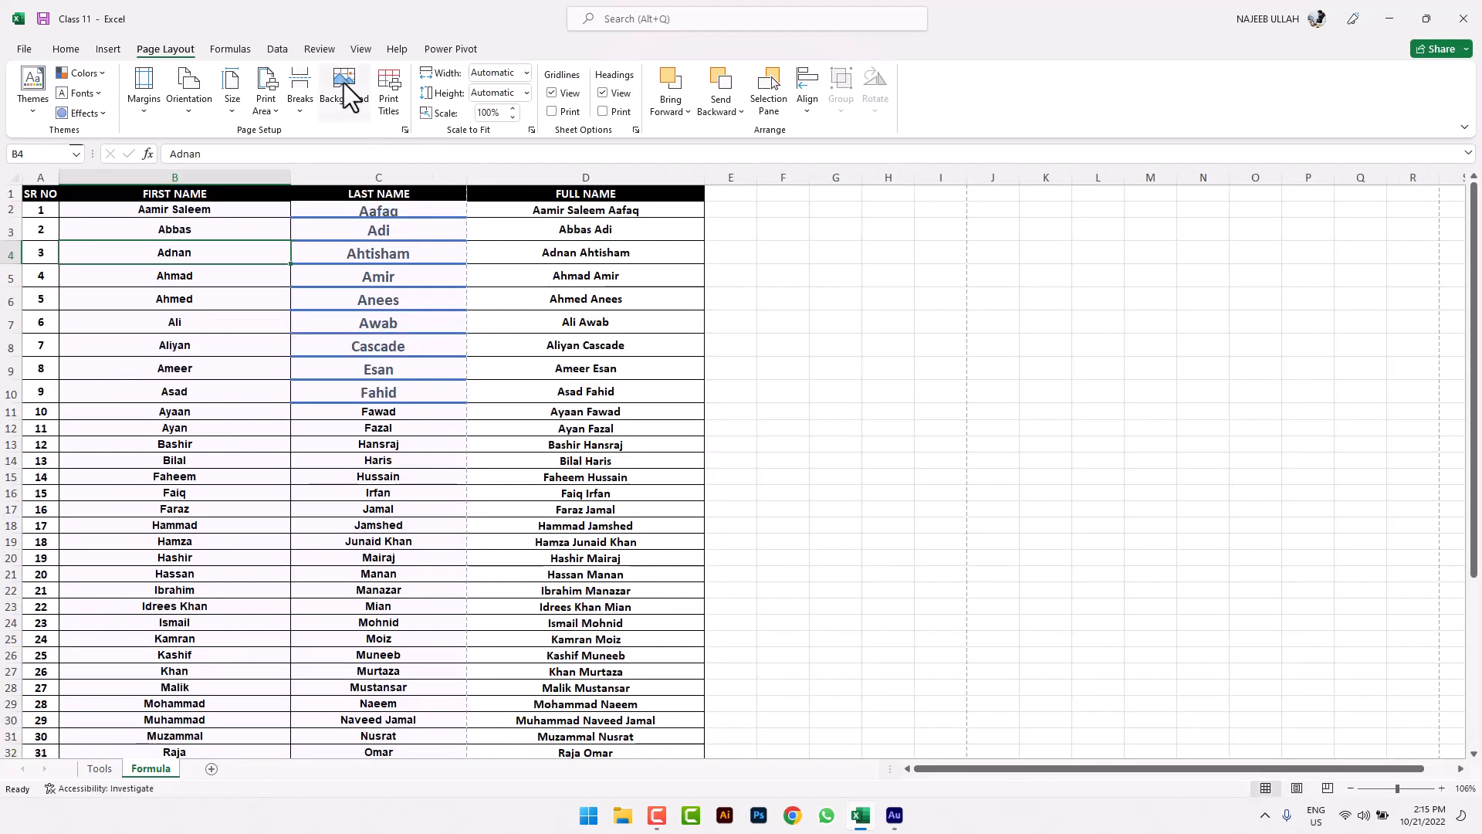
Insert a page break at cell B4 and check the resulting pages in the print preview
click(307, 108)
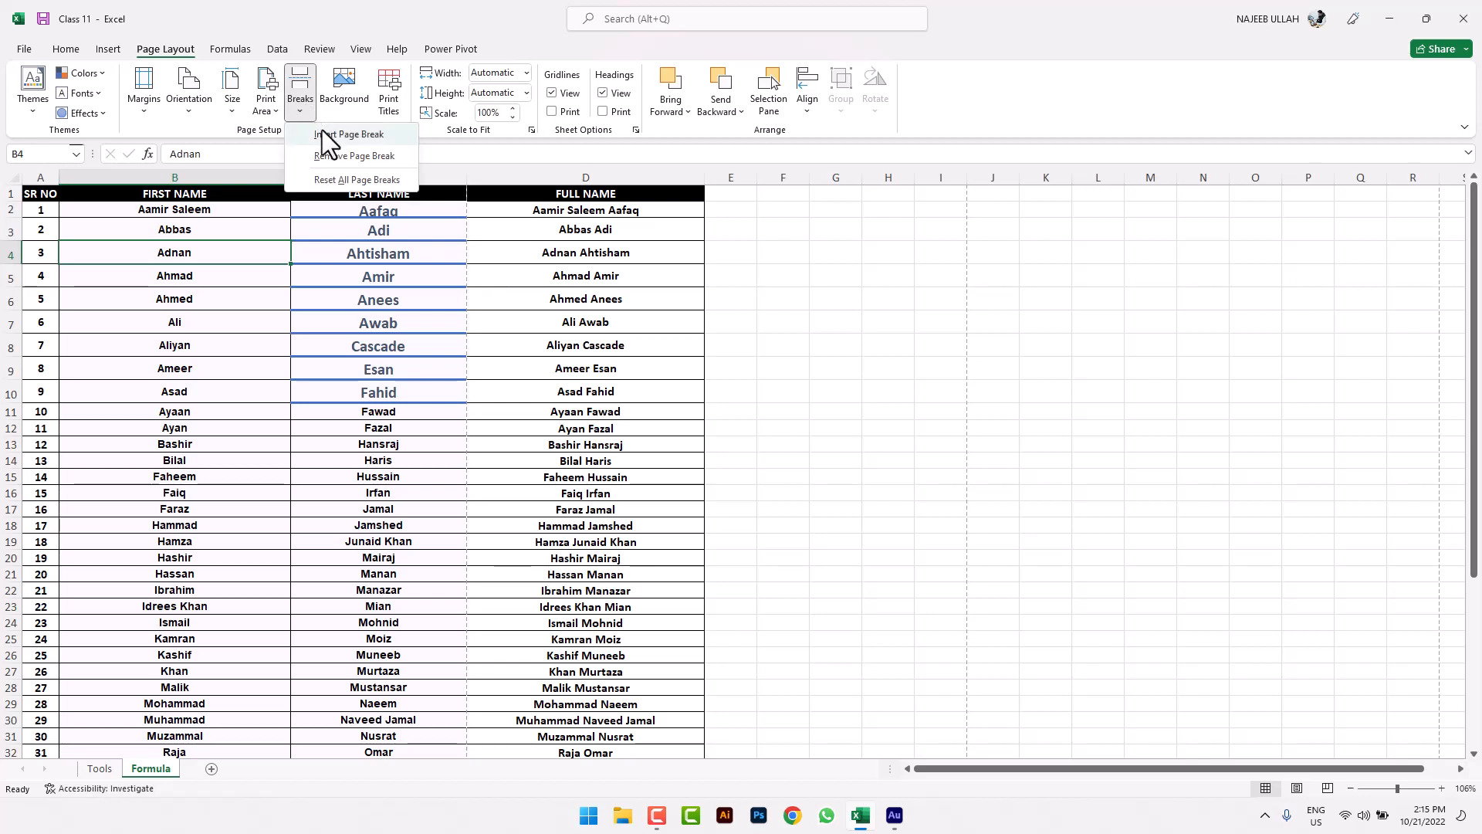
click(322, 133)
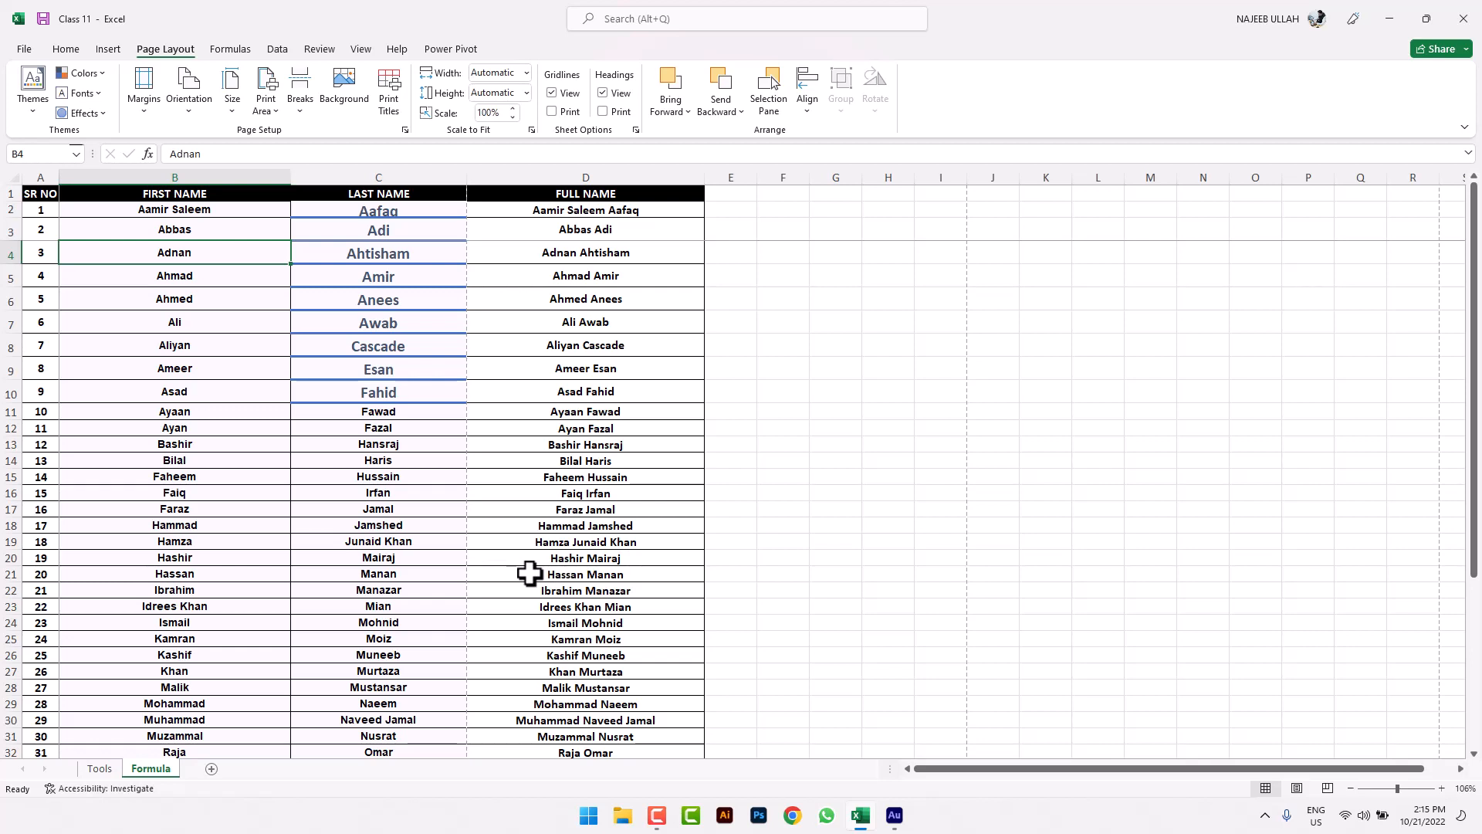
key(ctrl+p)
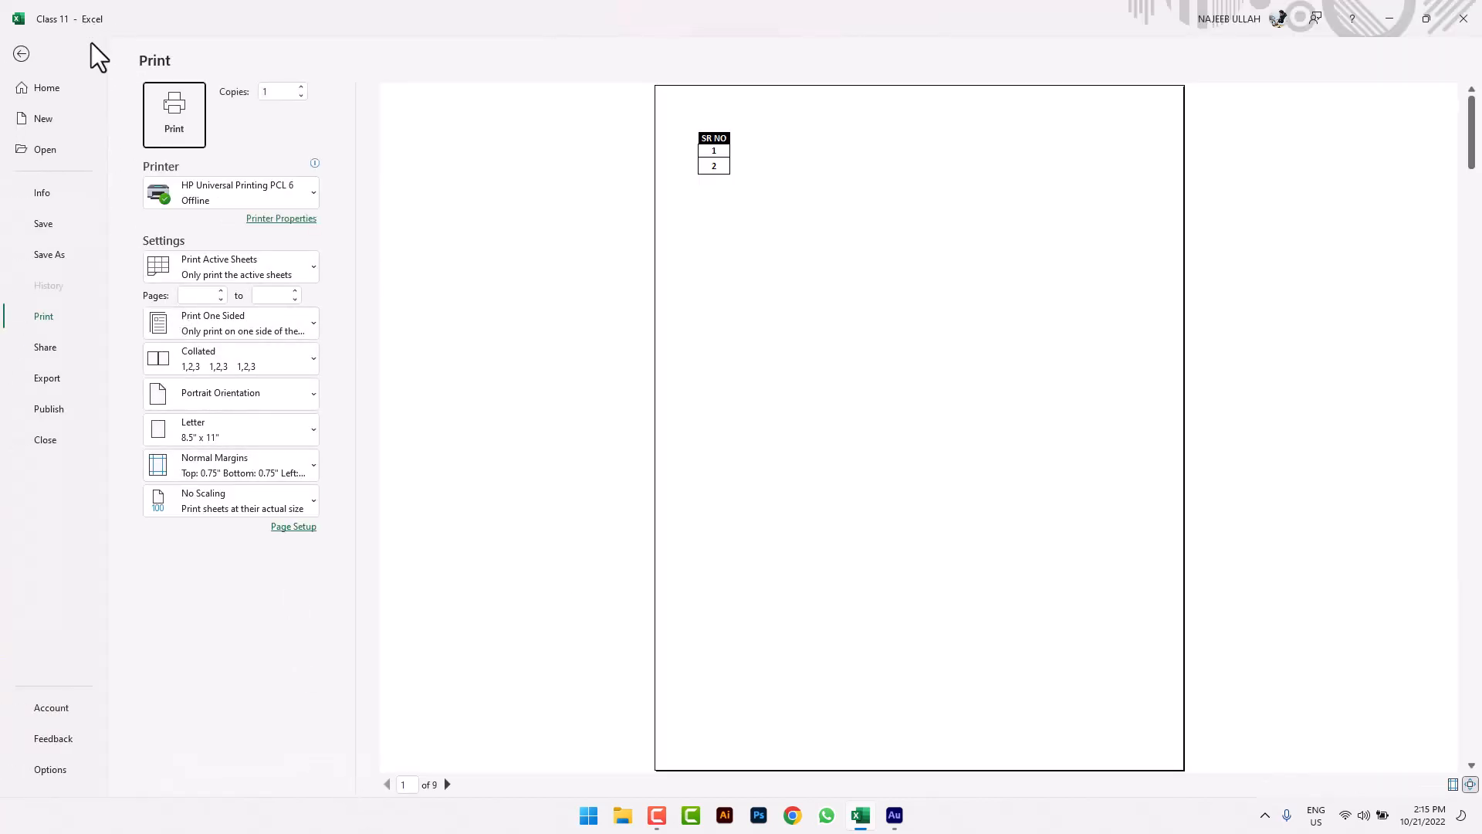
click(24, 53)
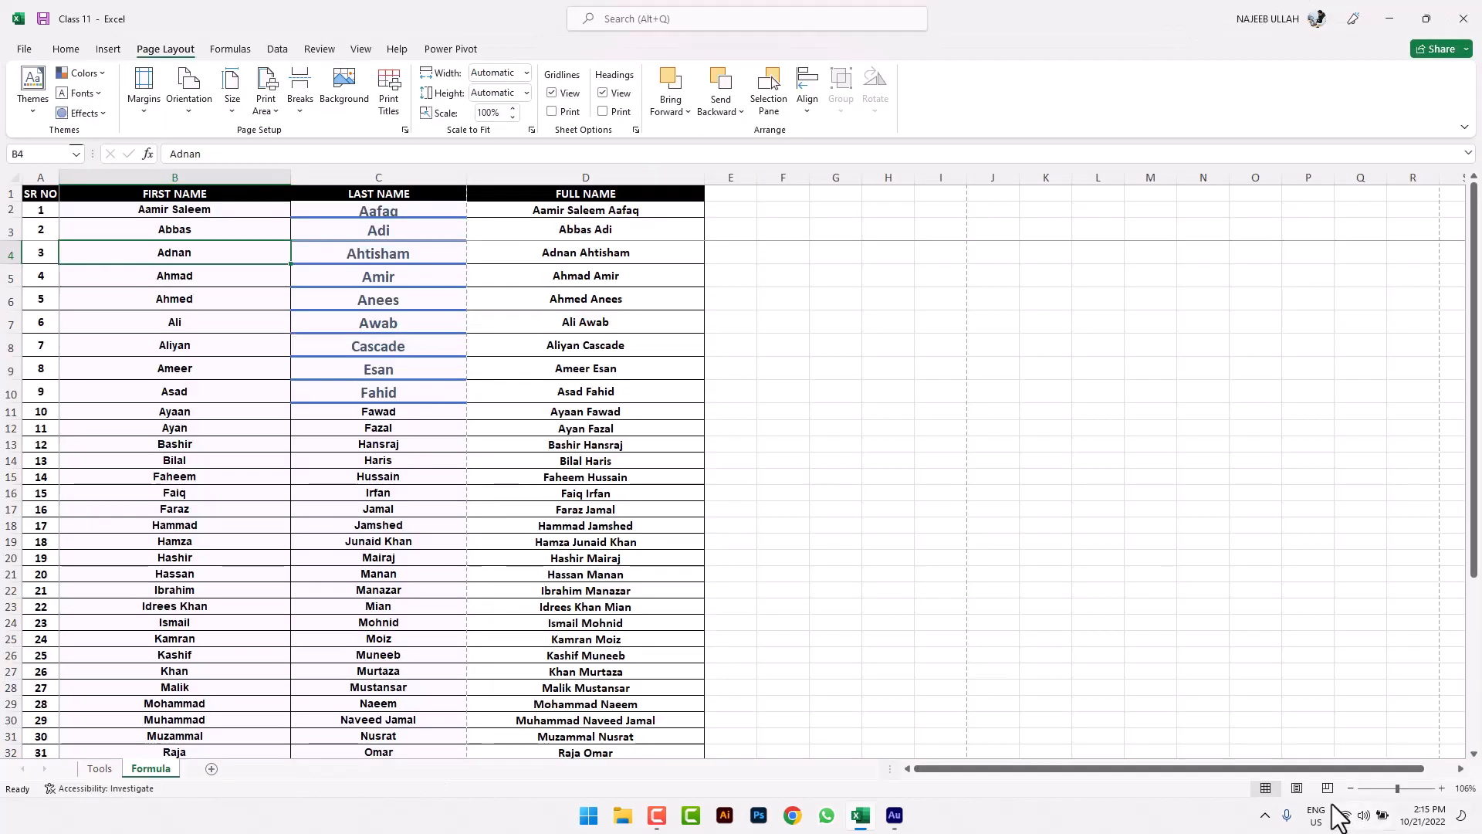
In Page Break Preview, extend the print area across to column E and down to row 62
click(1327, 789)
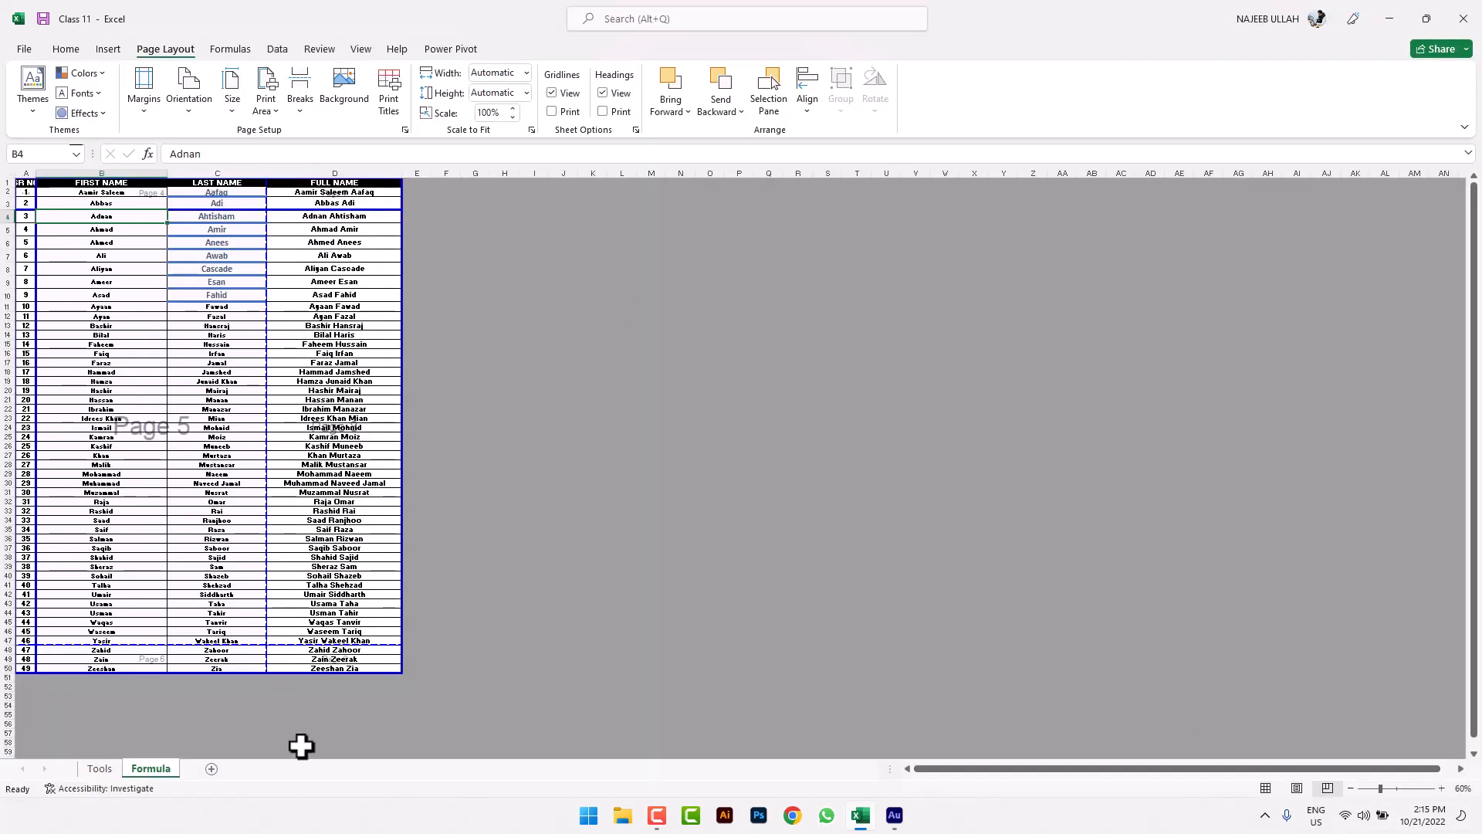
drag(404, 675, 427, 757)
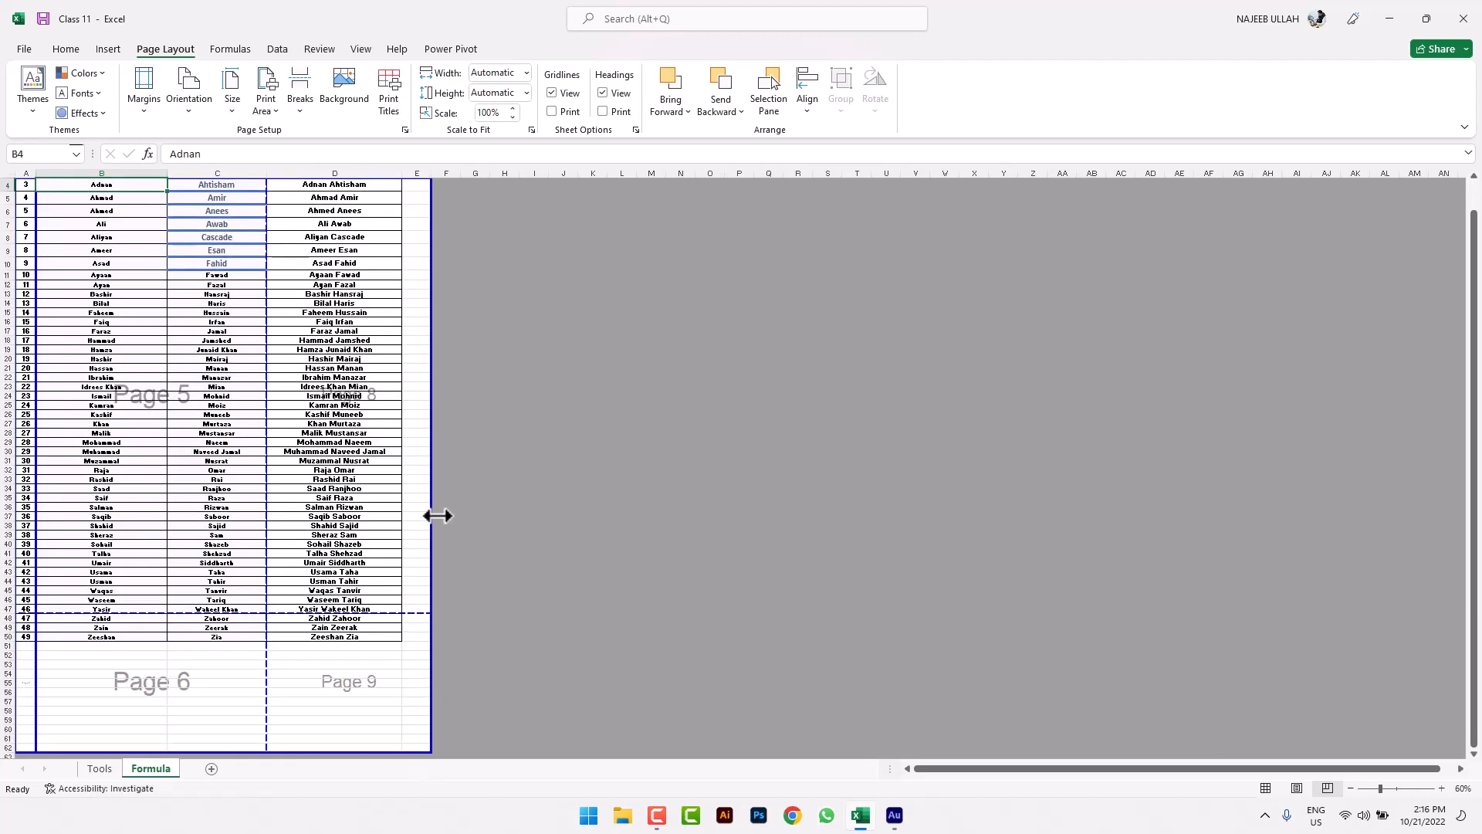
scroll(432, 506, down, 3)
scroll(419, 486, up, 4)
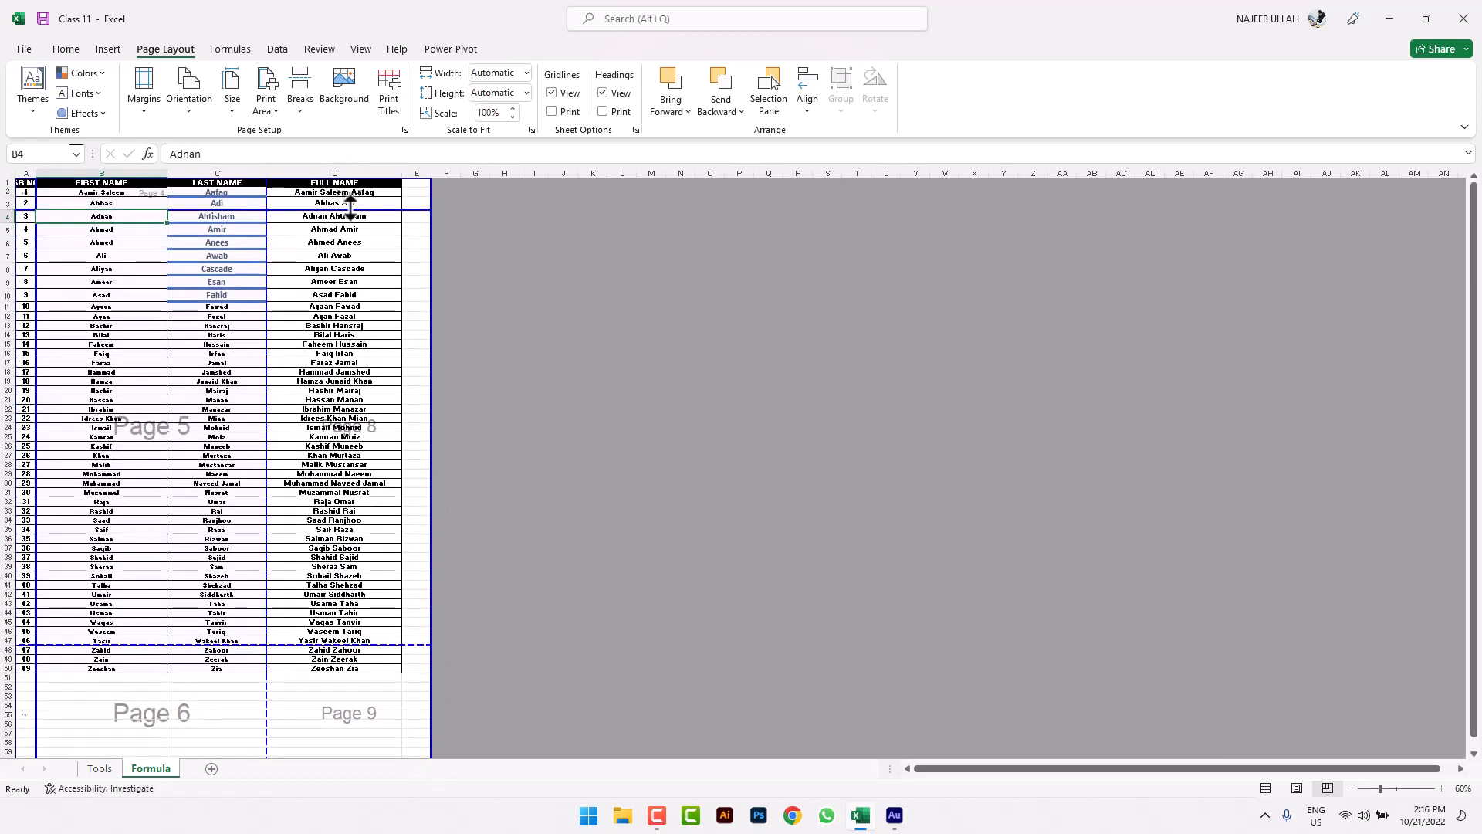
Move the horizontal page break below row 50 and the vertical page break to the right edge of the FULL NAME column
drag(270, 219, 321, 671)
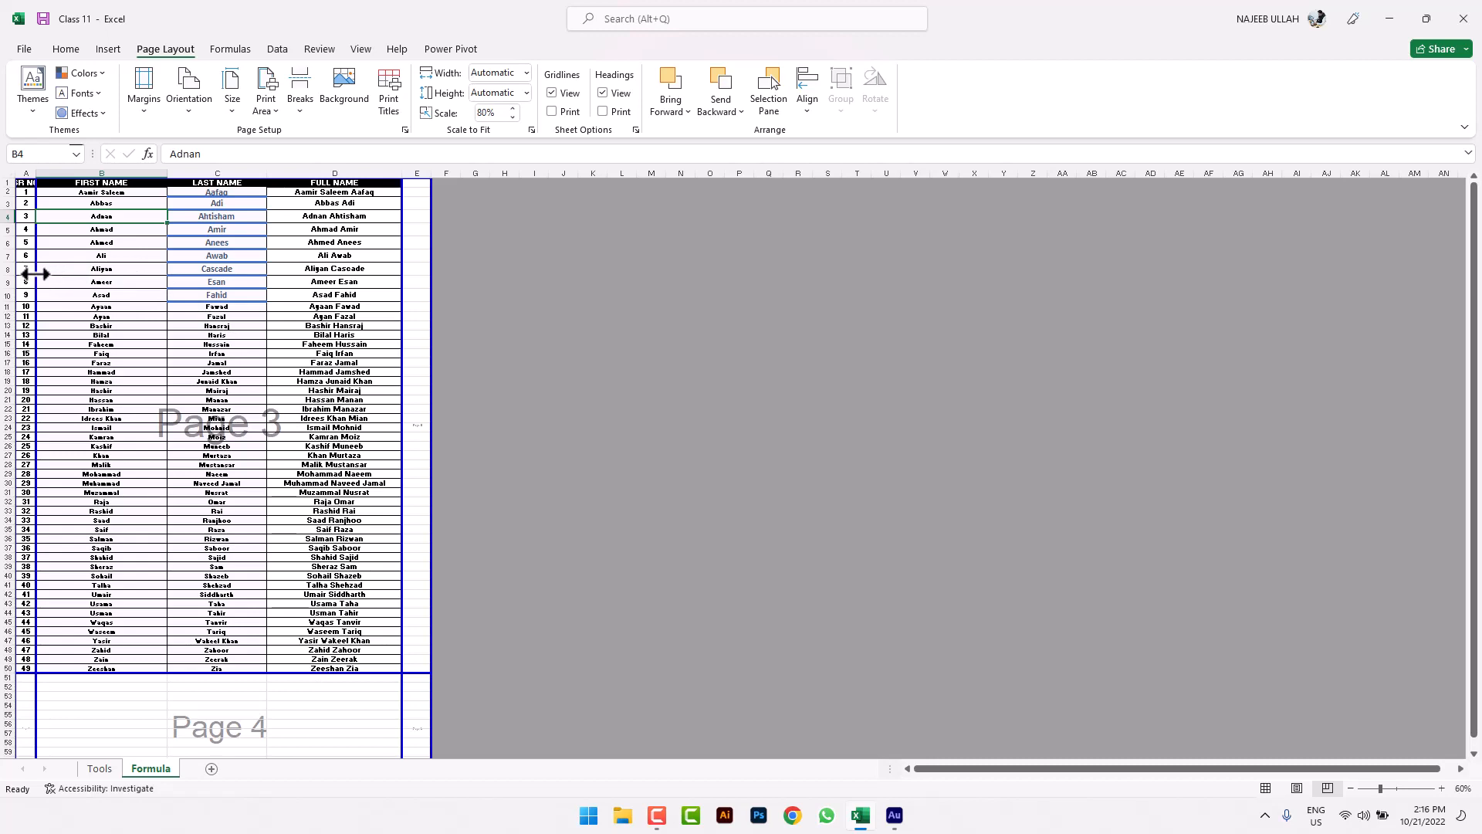
drag(35, 273, 399, 336)
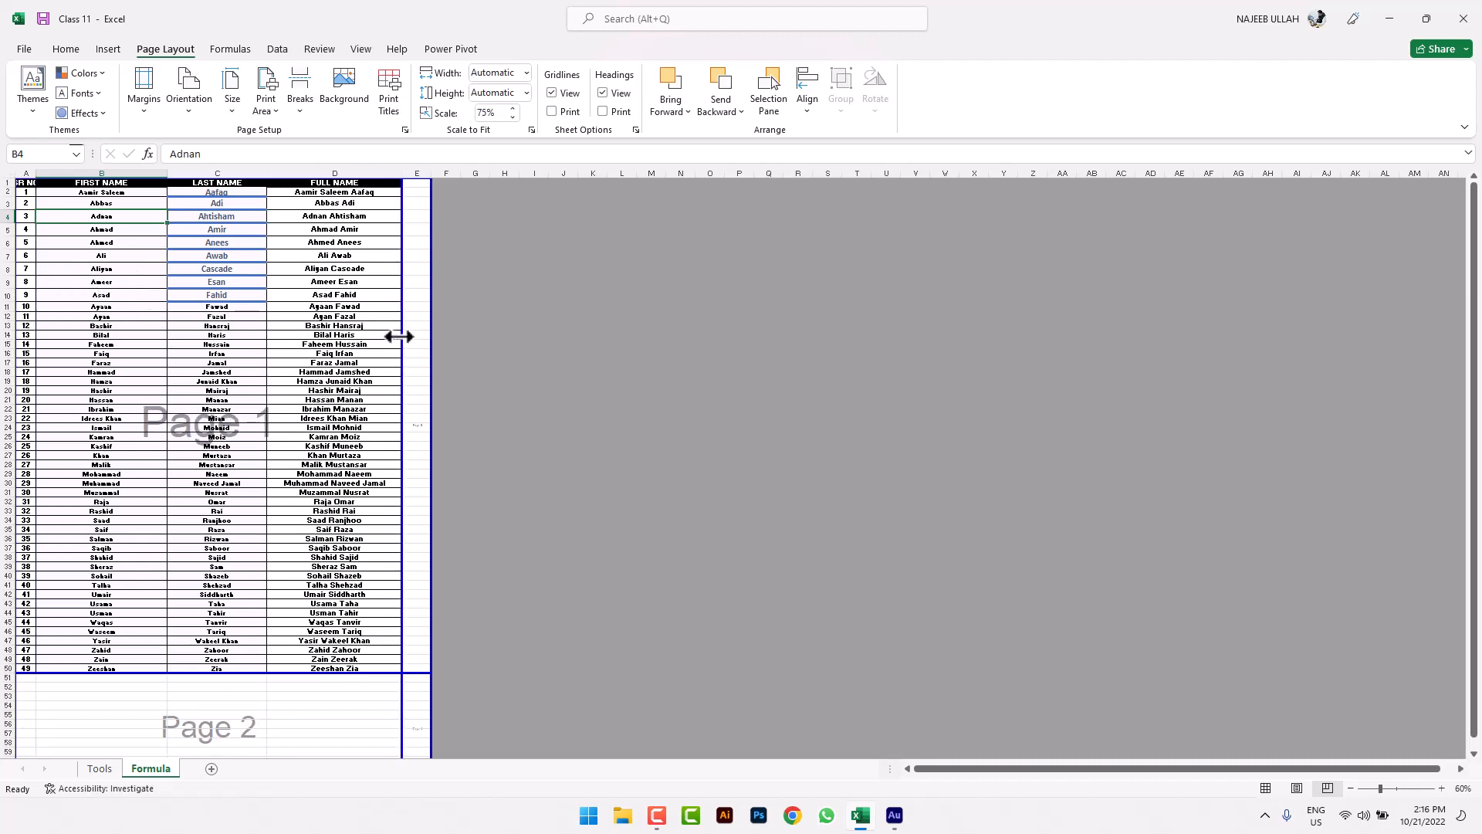
Shrink the print area to A1:D50, return to Normal view and check the print preview
scroll(324, 571, down, 4)
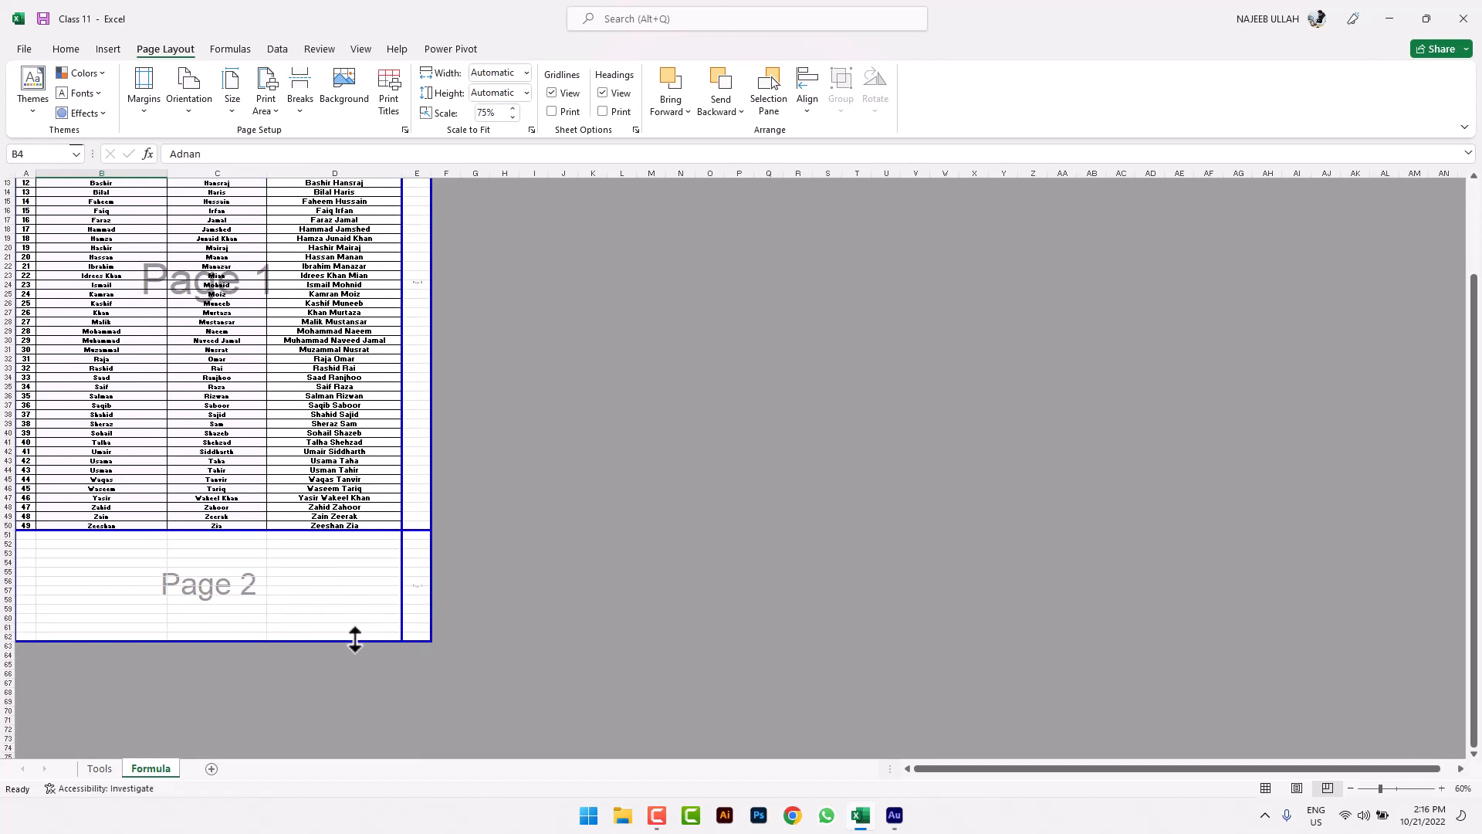
drag(356, 640, 401, 514)
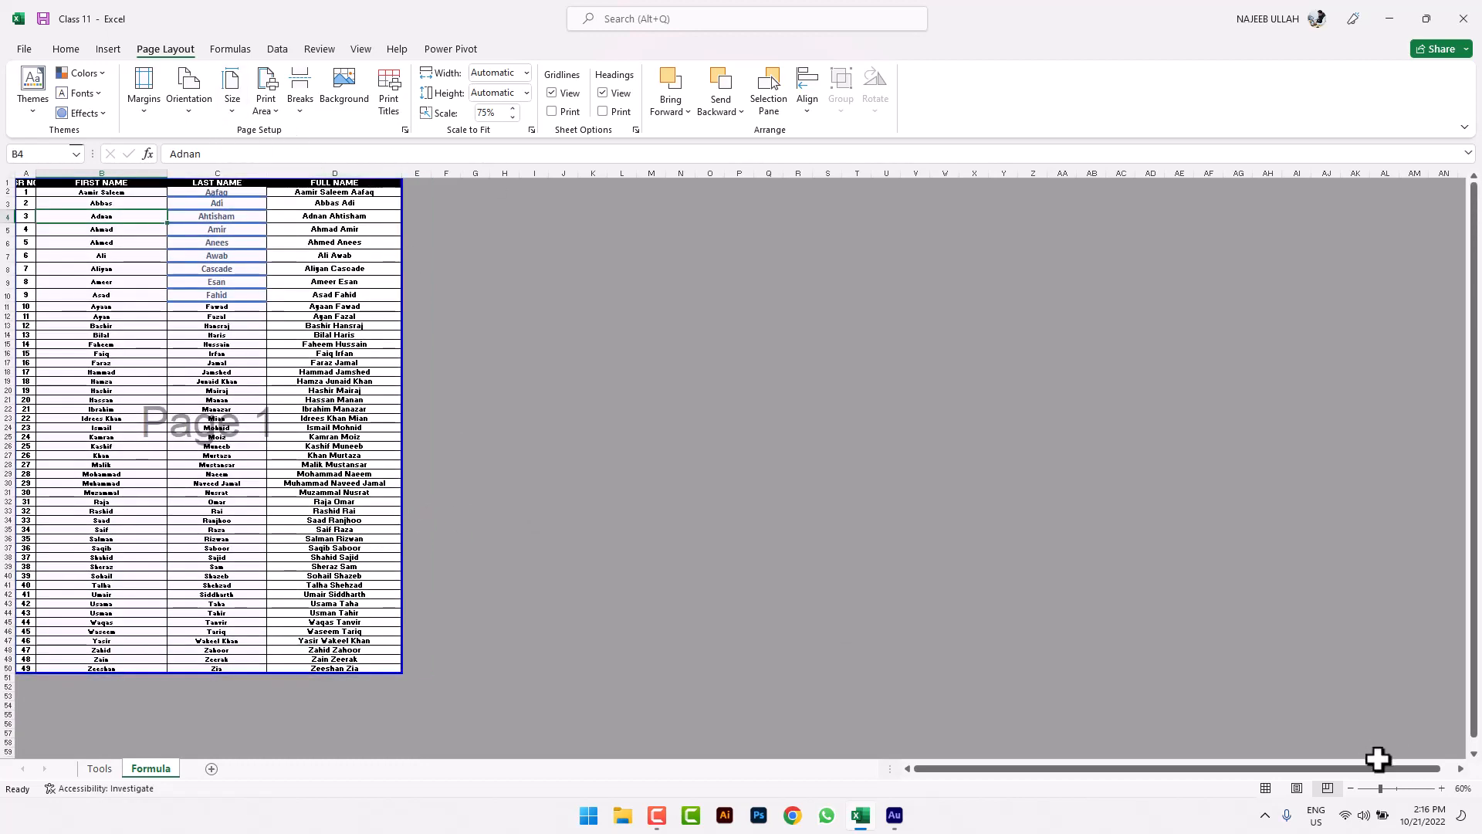
click(1266, 788)
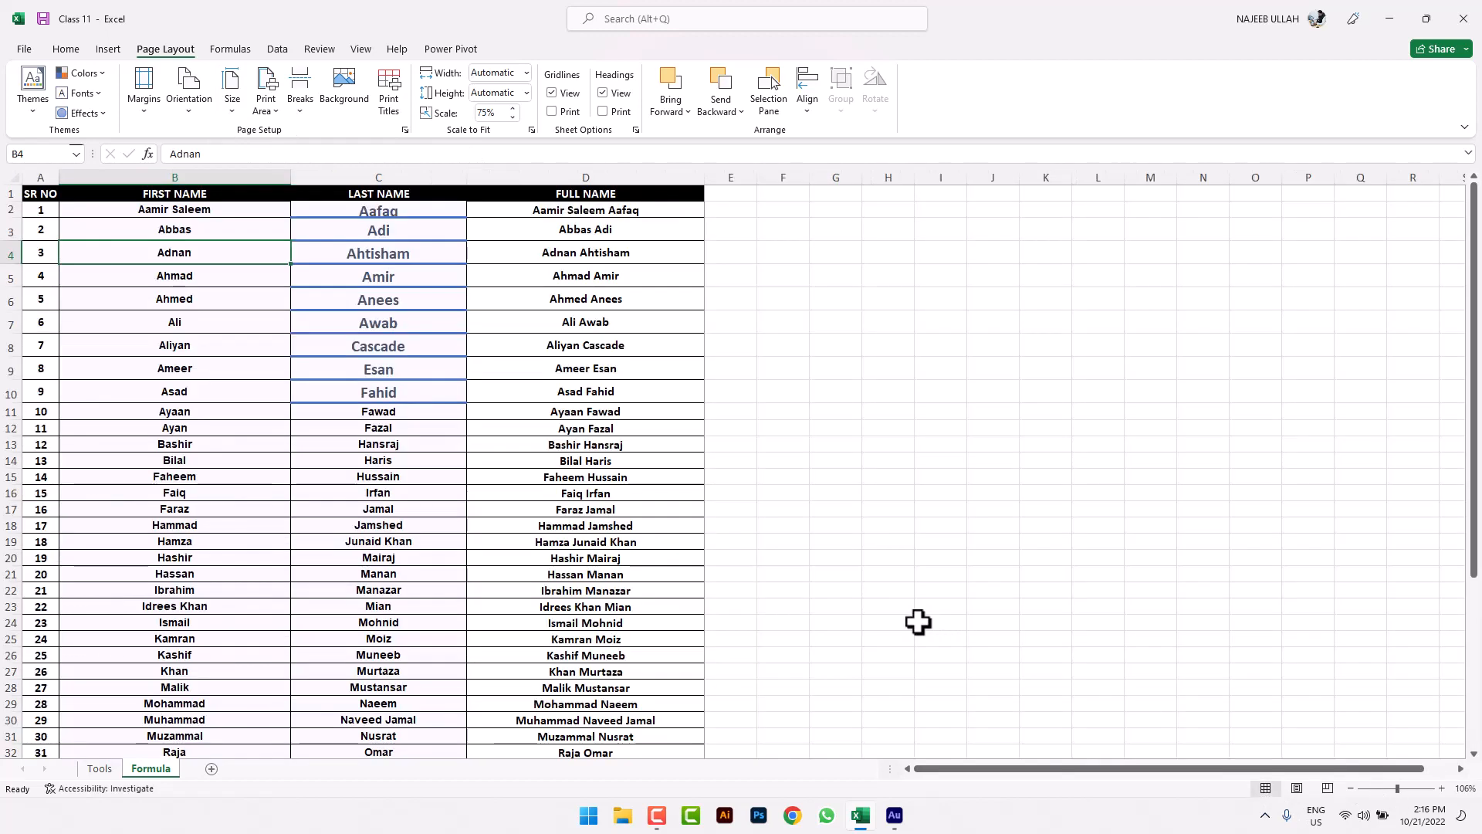
key(ctrl+p)
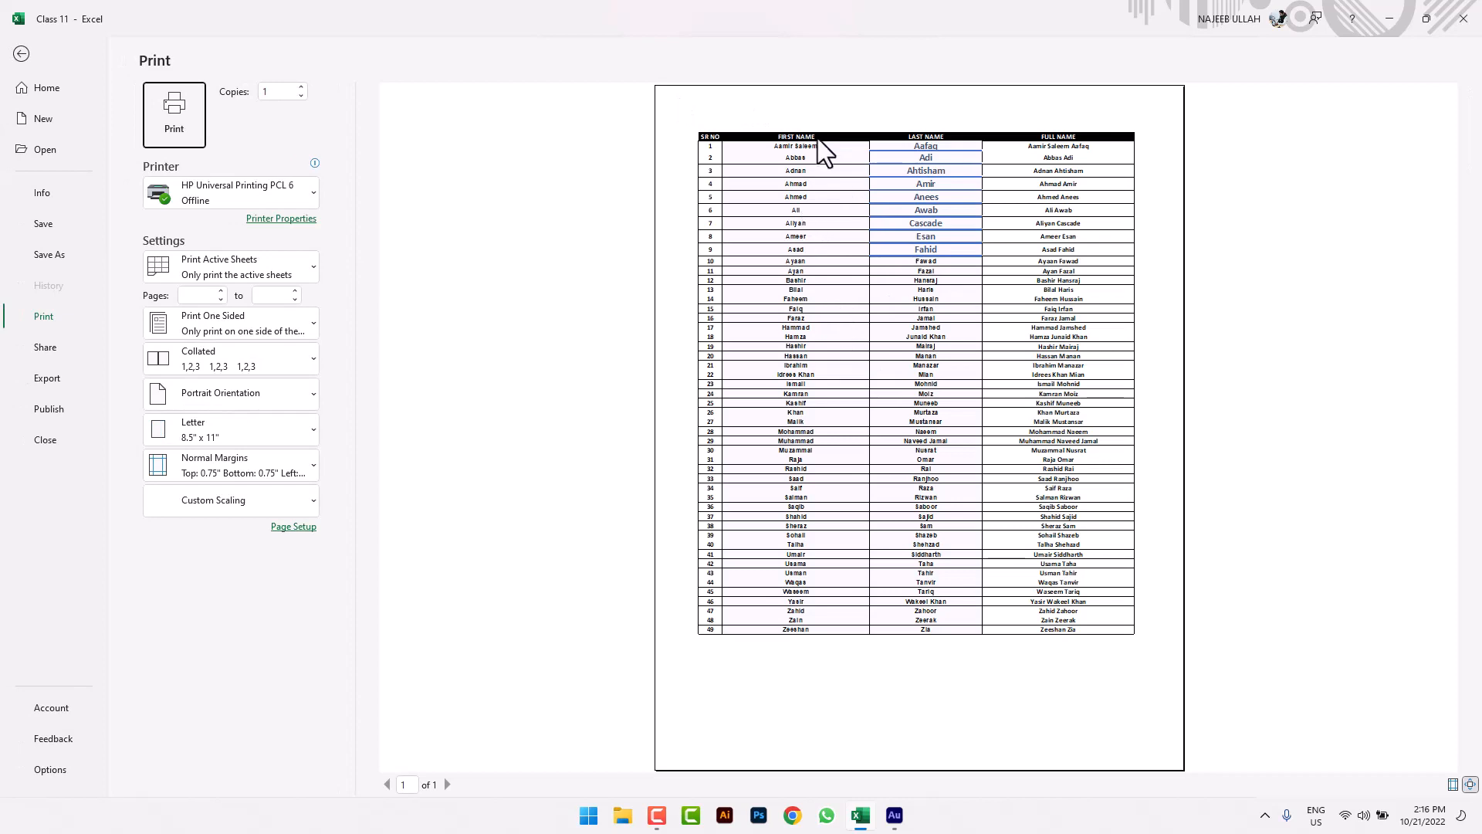
Reset all page breaks on the sheet and check the result in the print preview
click(39, 48)
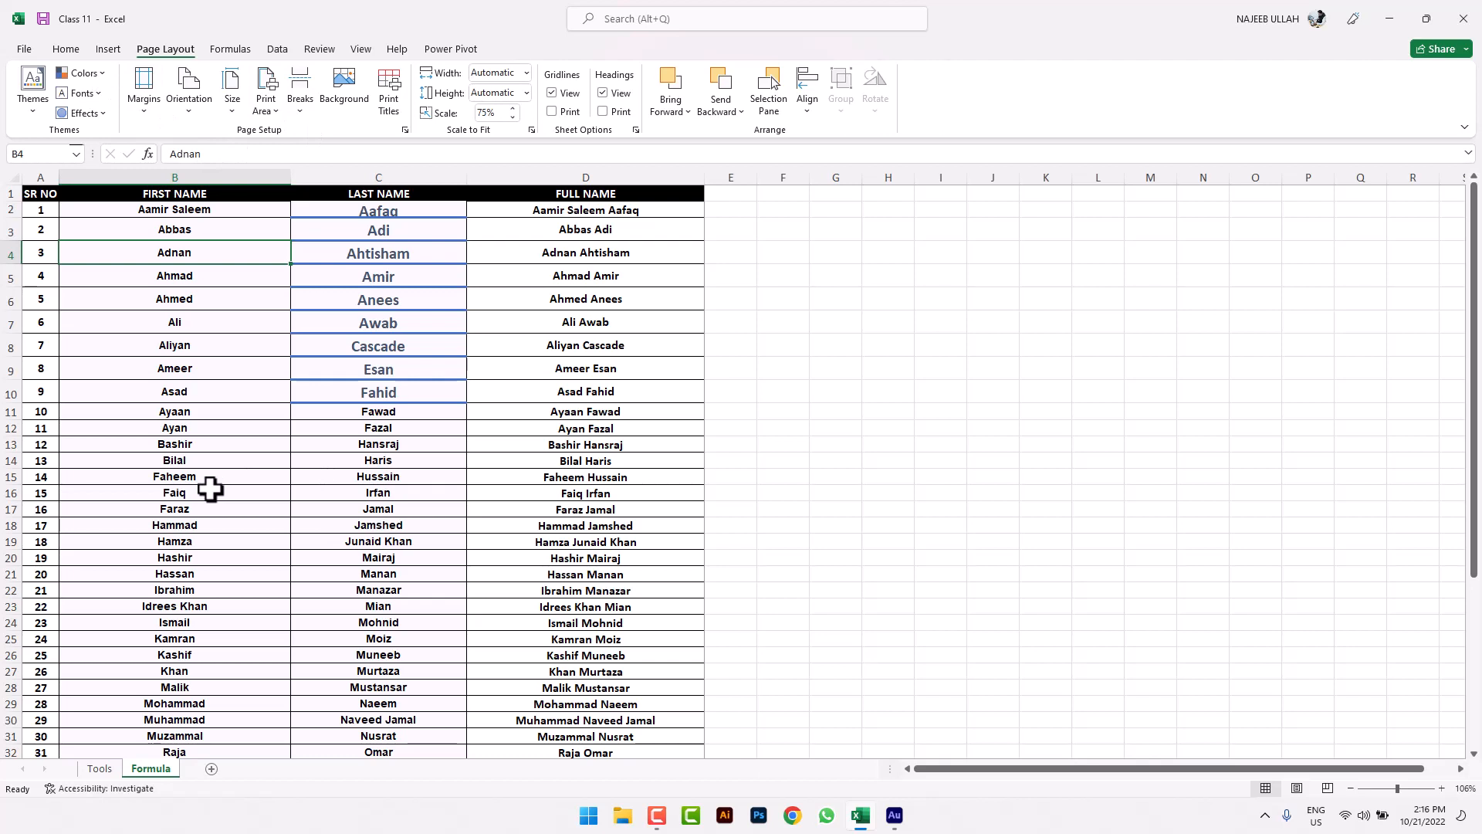
click(295, 120)
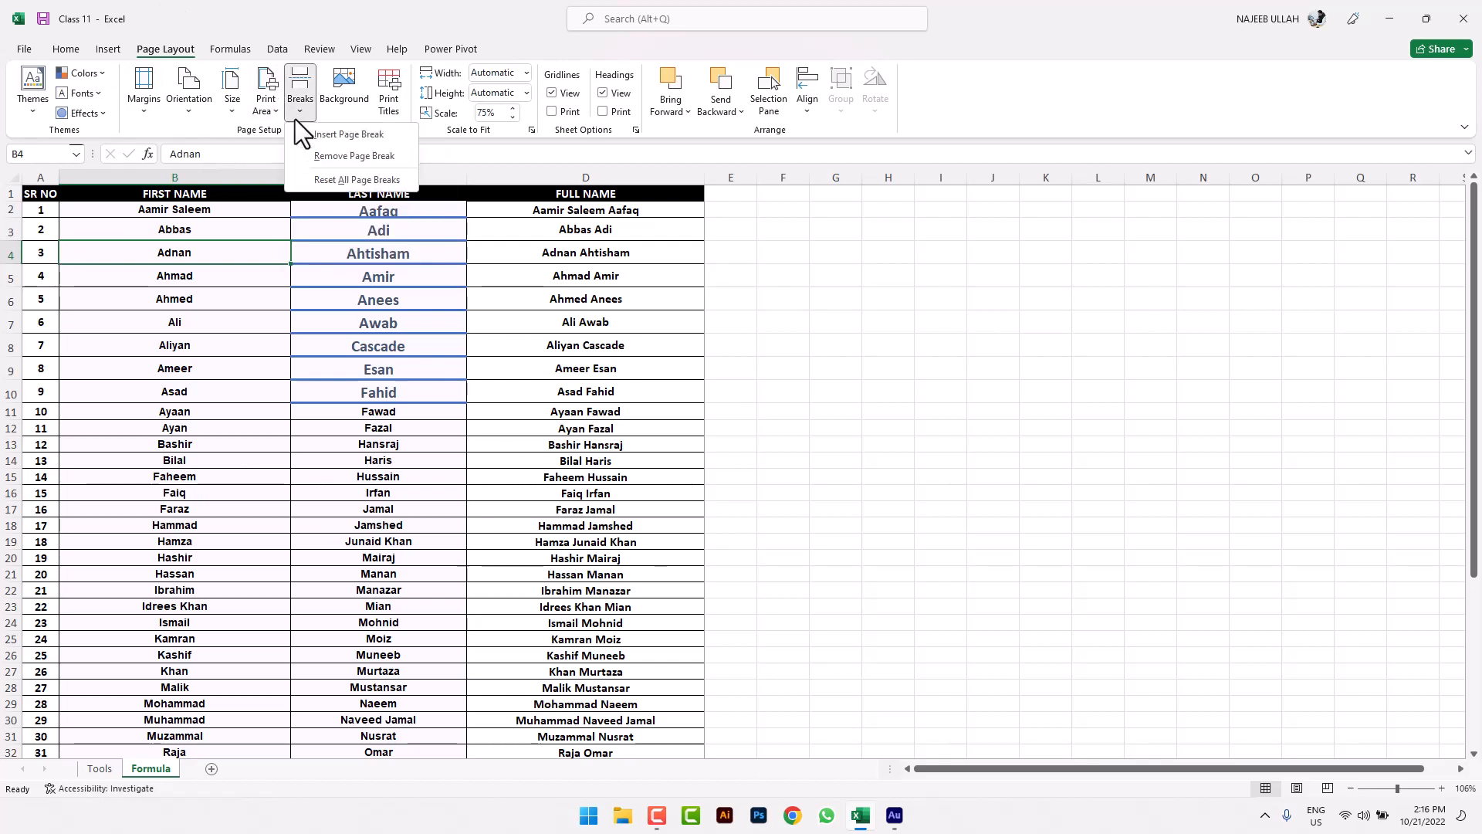
click(350, 183)
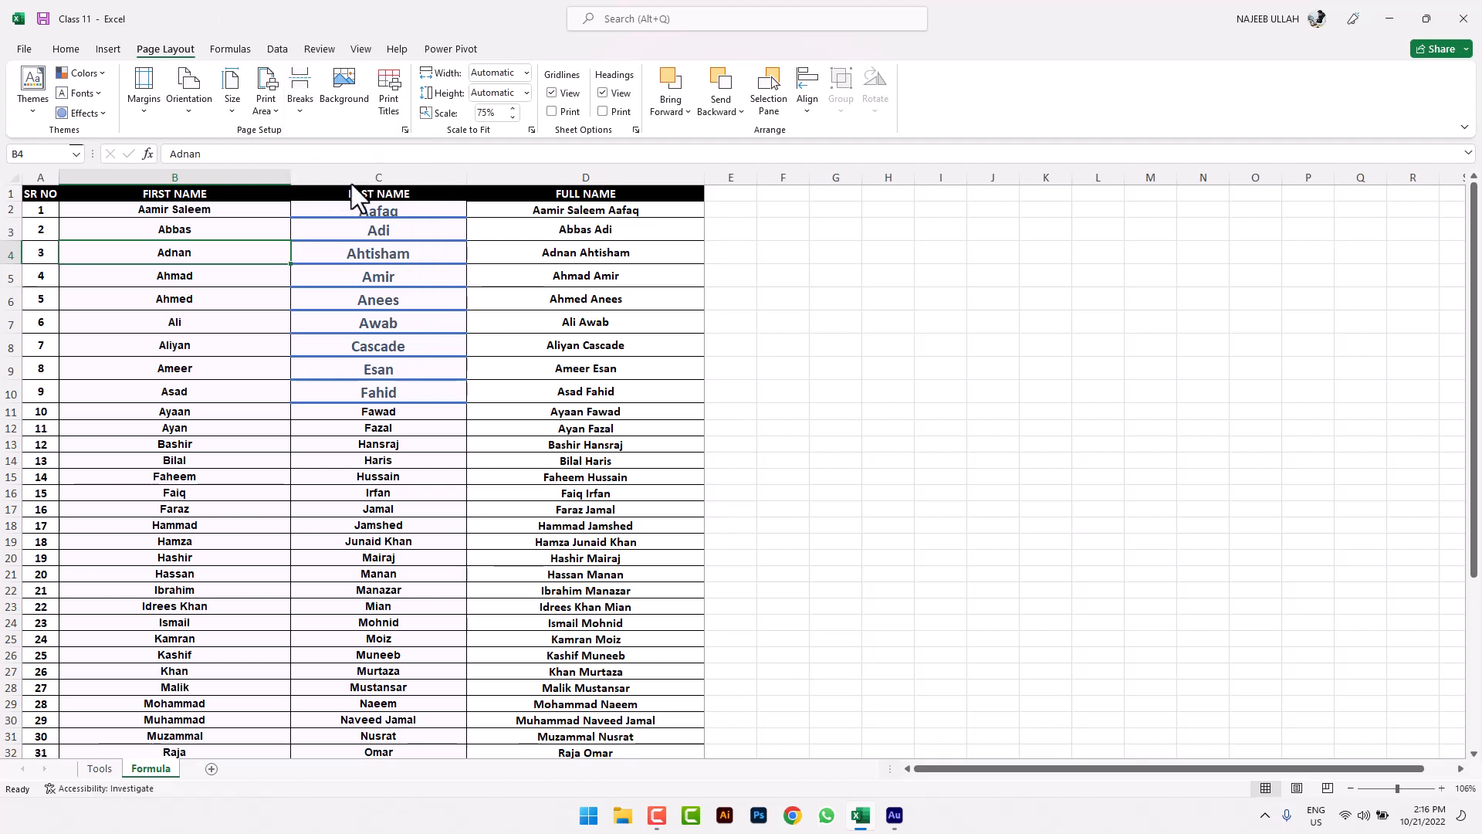
click(866, 294)
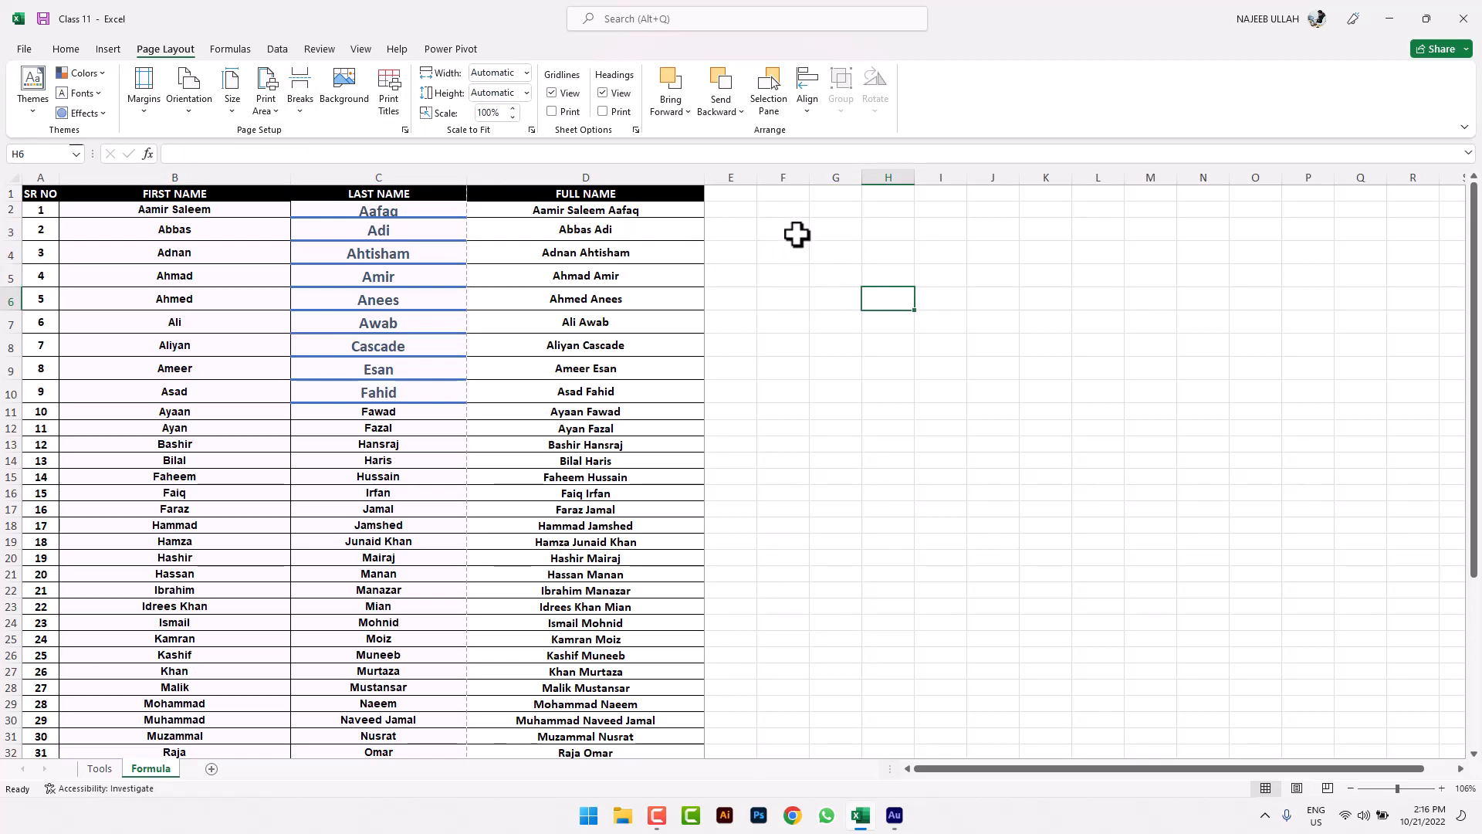
key(ctrl+p)
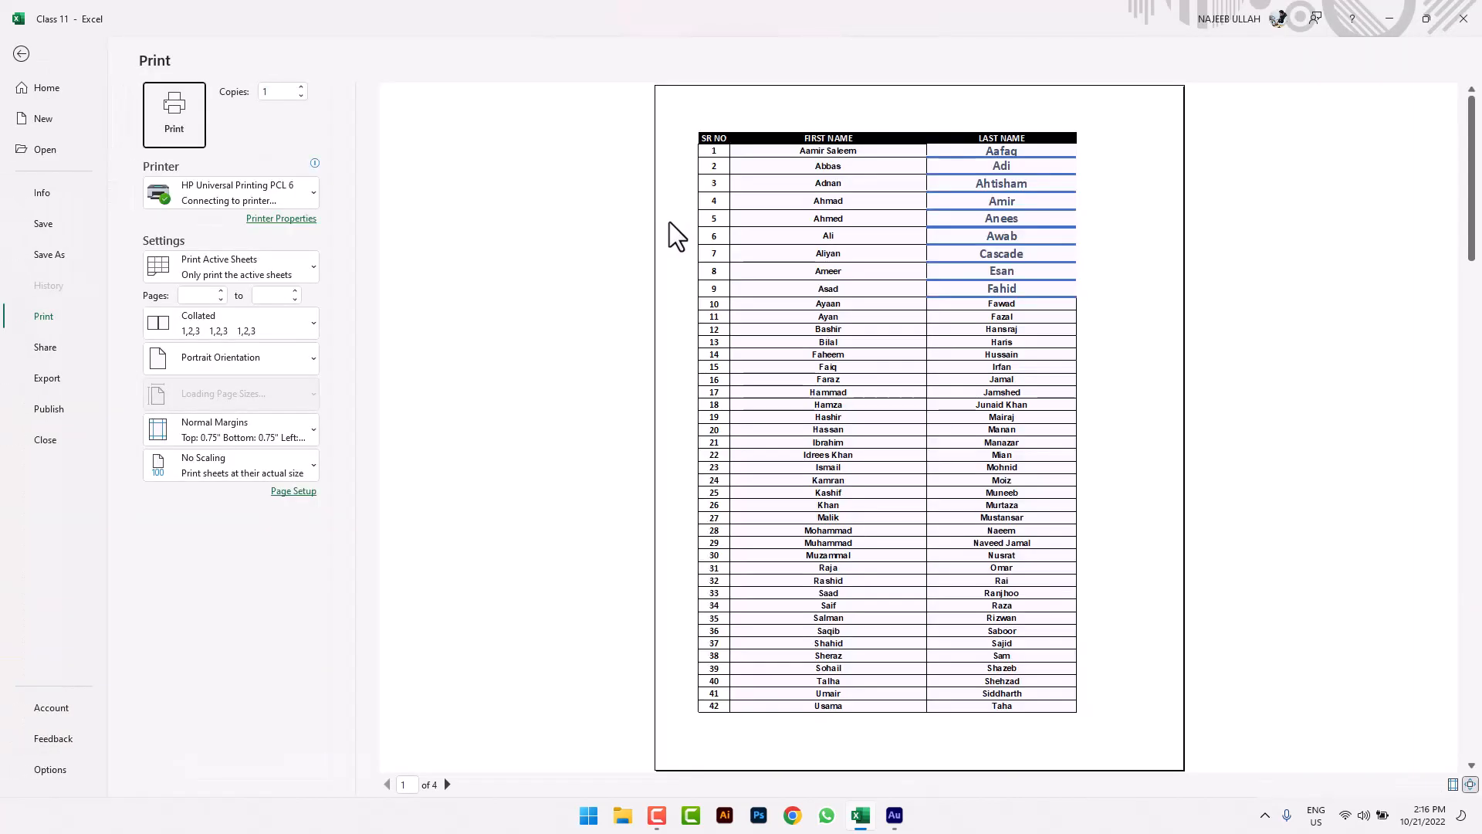
click(31, 46)
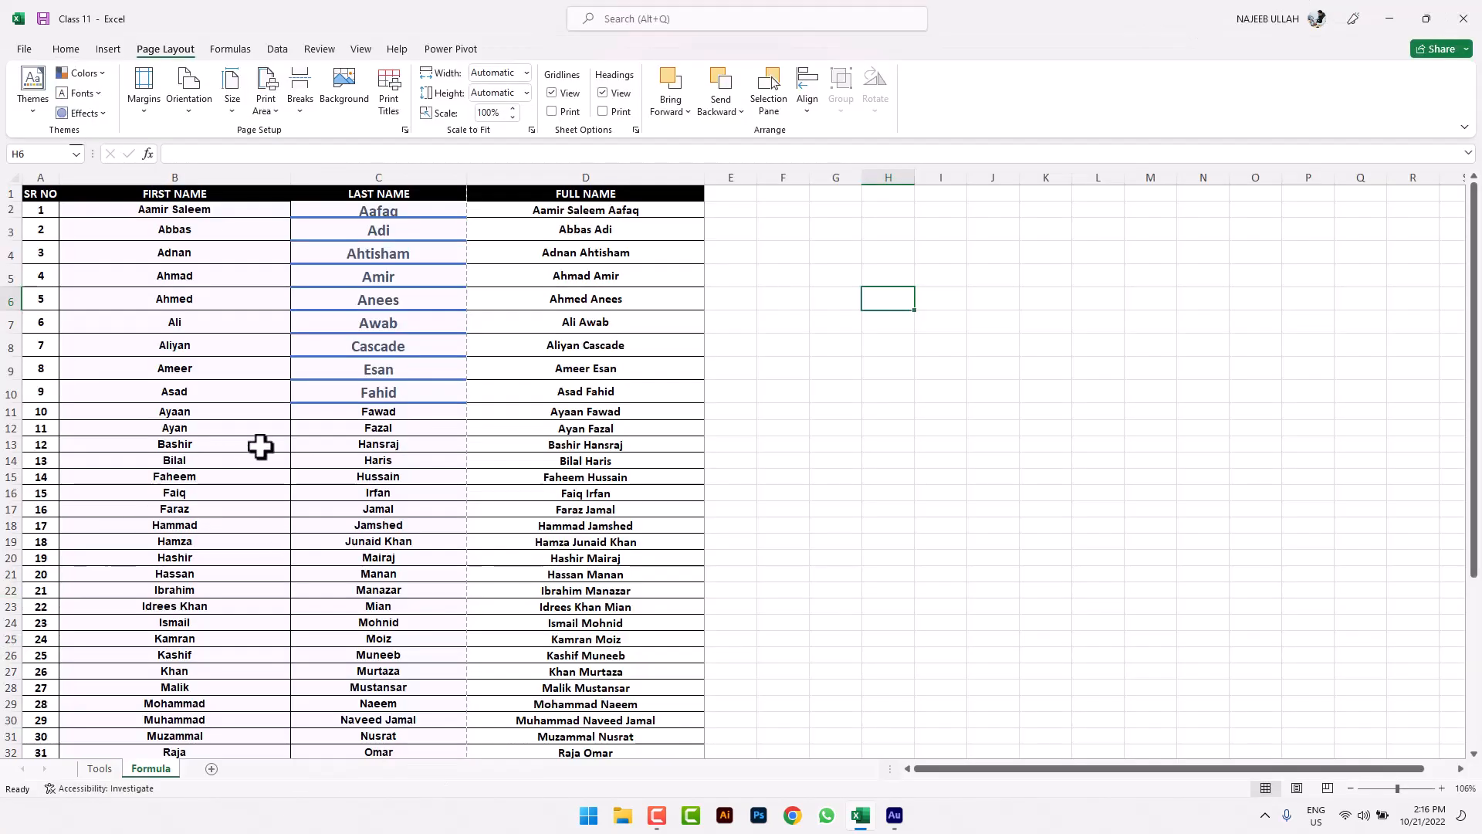
Set the sheet background to the picture img19_1920x1200 from the Windows > Web > 4K > Wallpaper > Windows folder on drive C
click(347, 79)
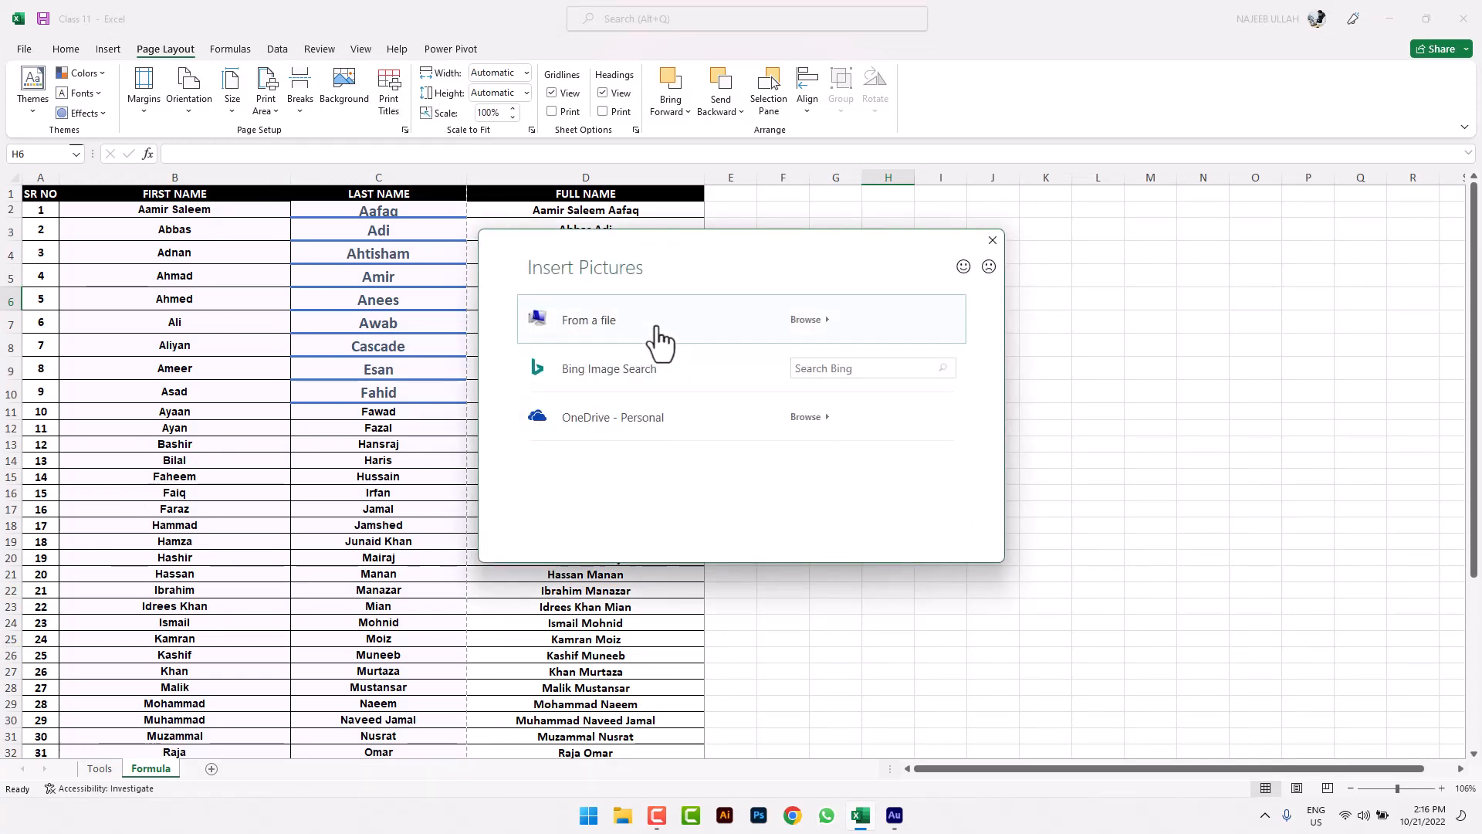
click(671, 338)
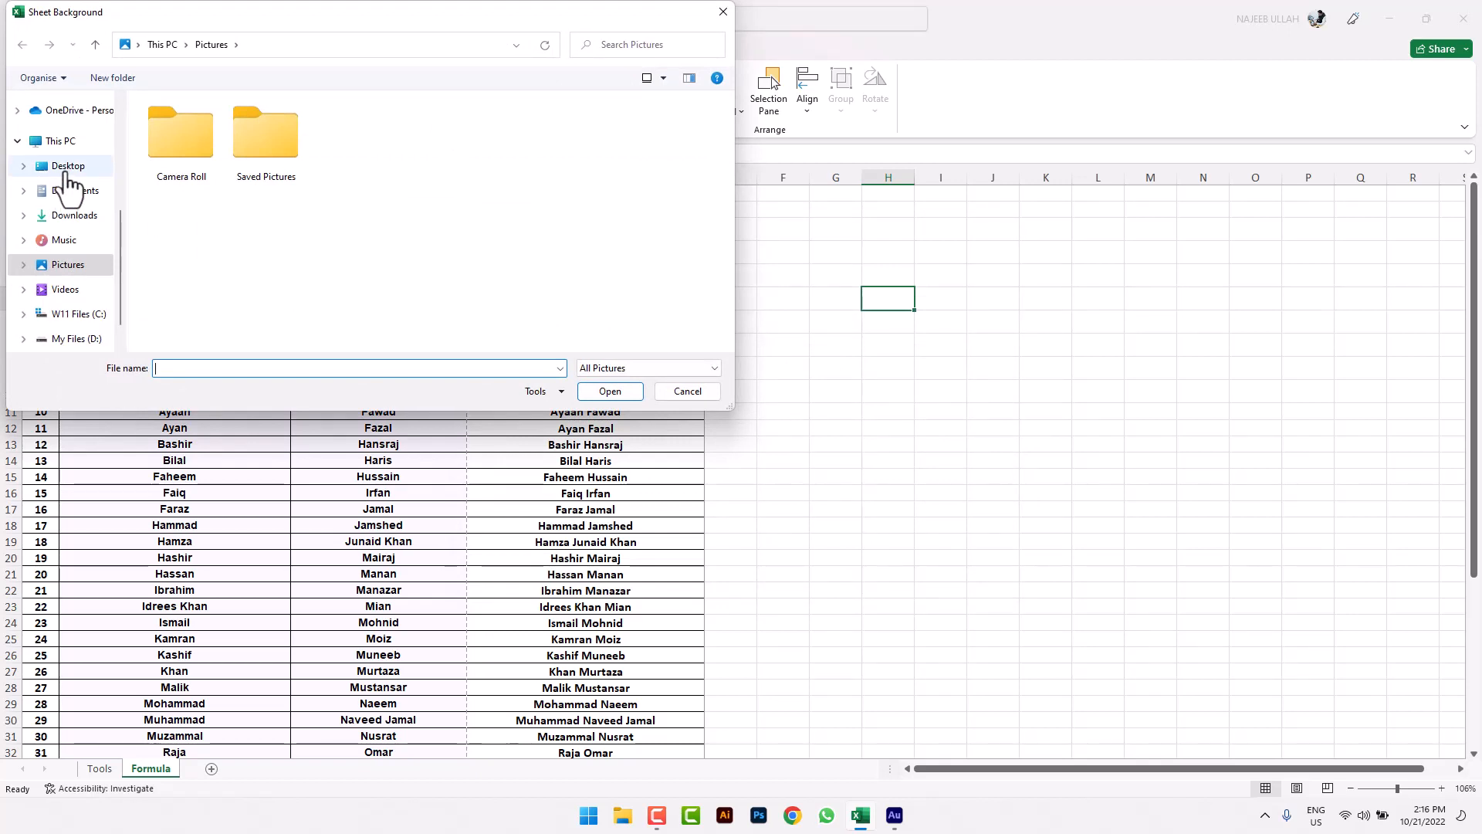
click(81, 313)
scroll(199, 279, down, 2)
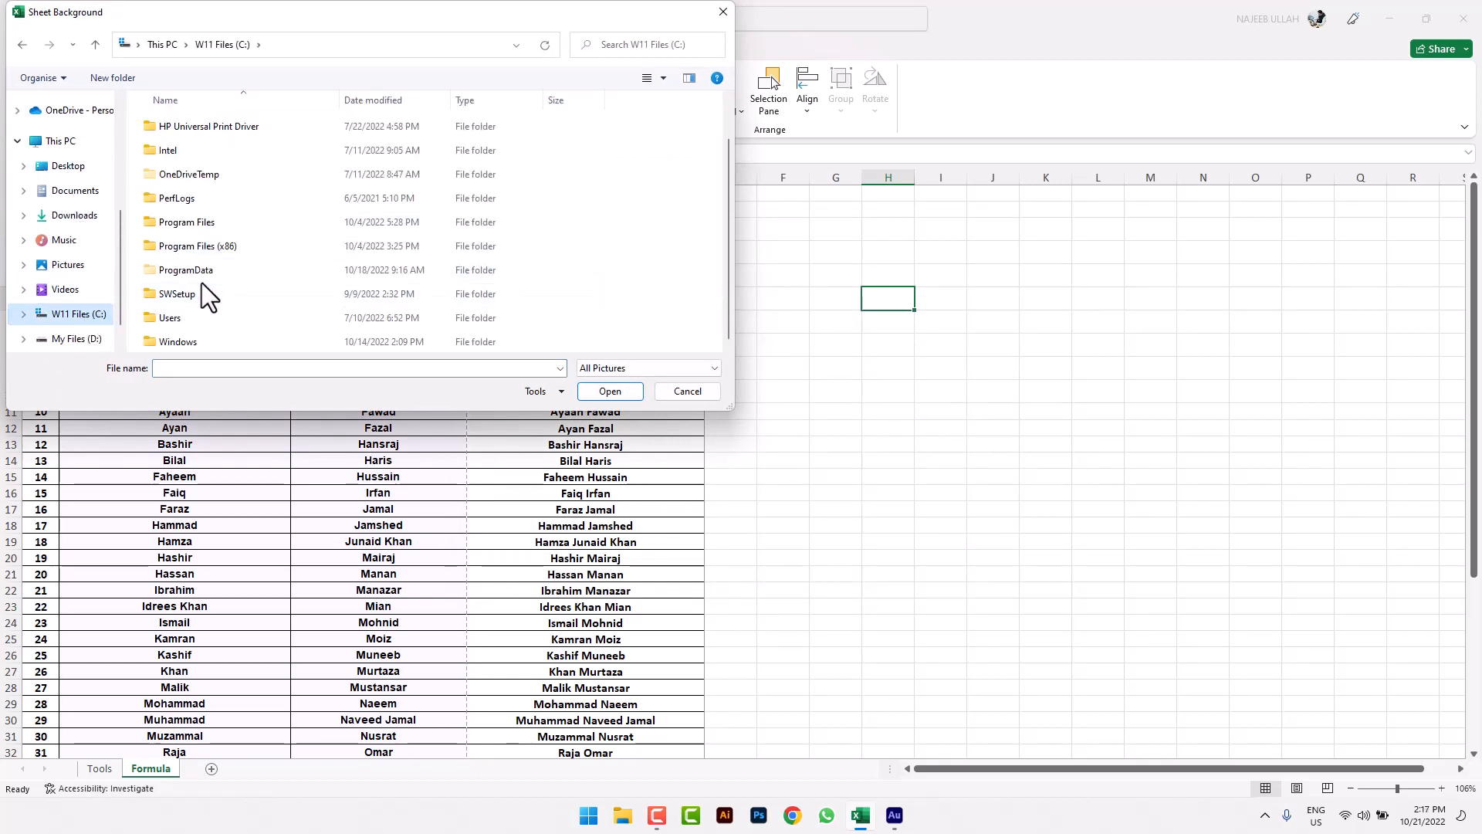
double_click(203, 339)
scroll(207, 264, down, 20)
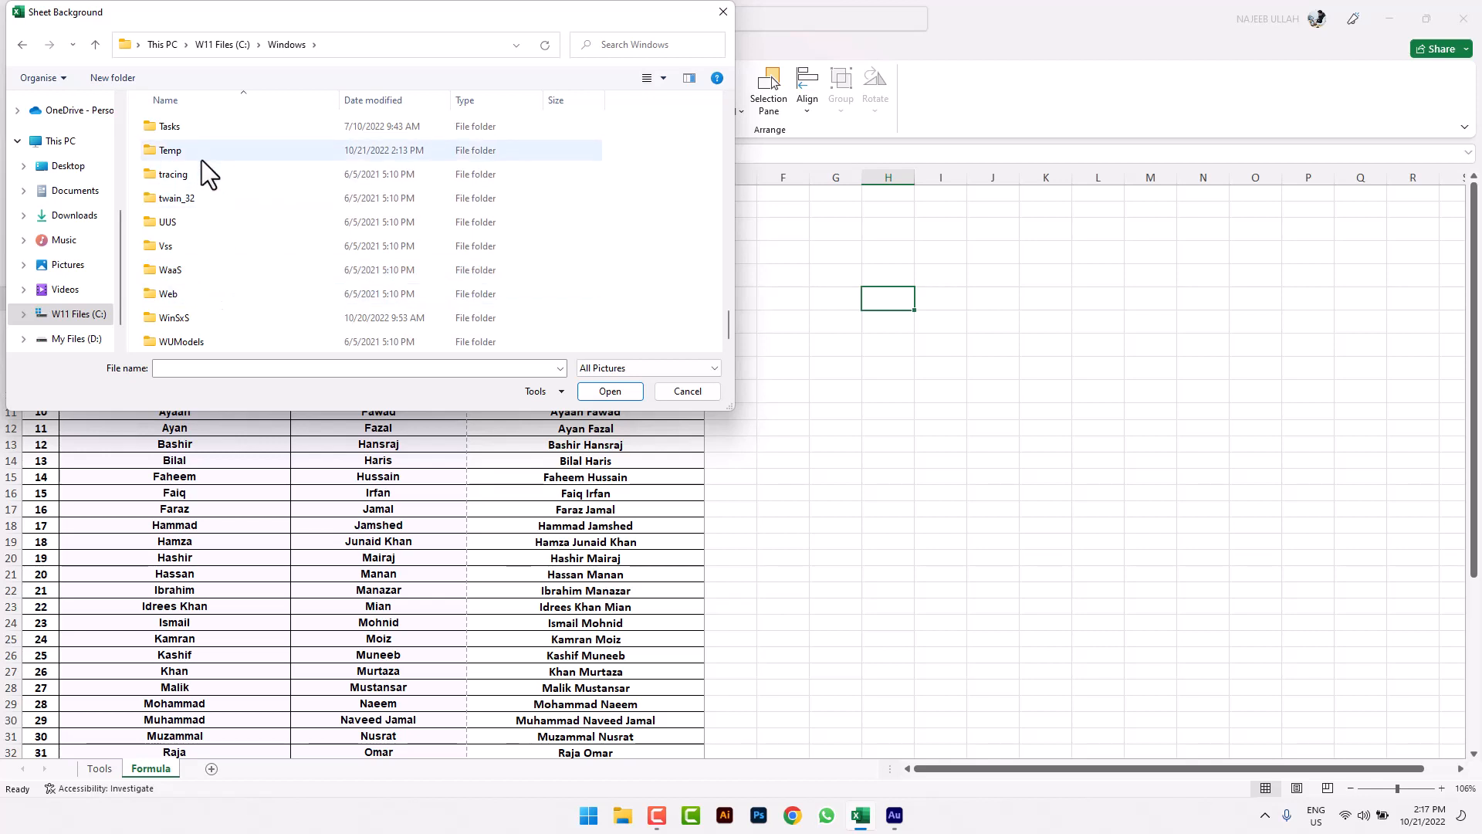
double_click(210, 285)
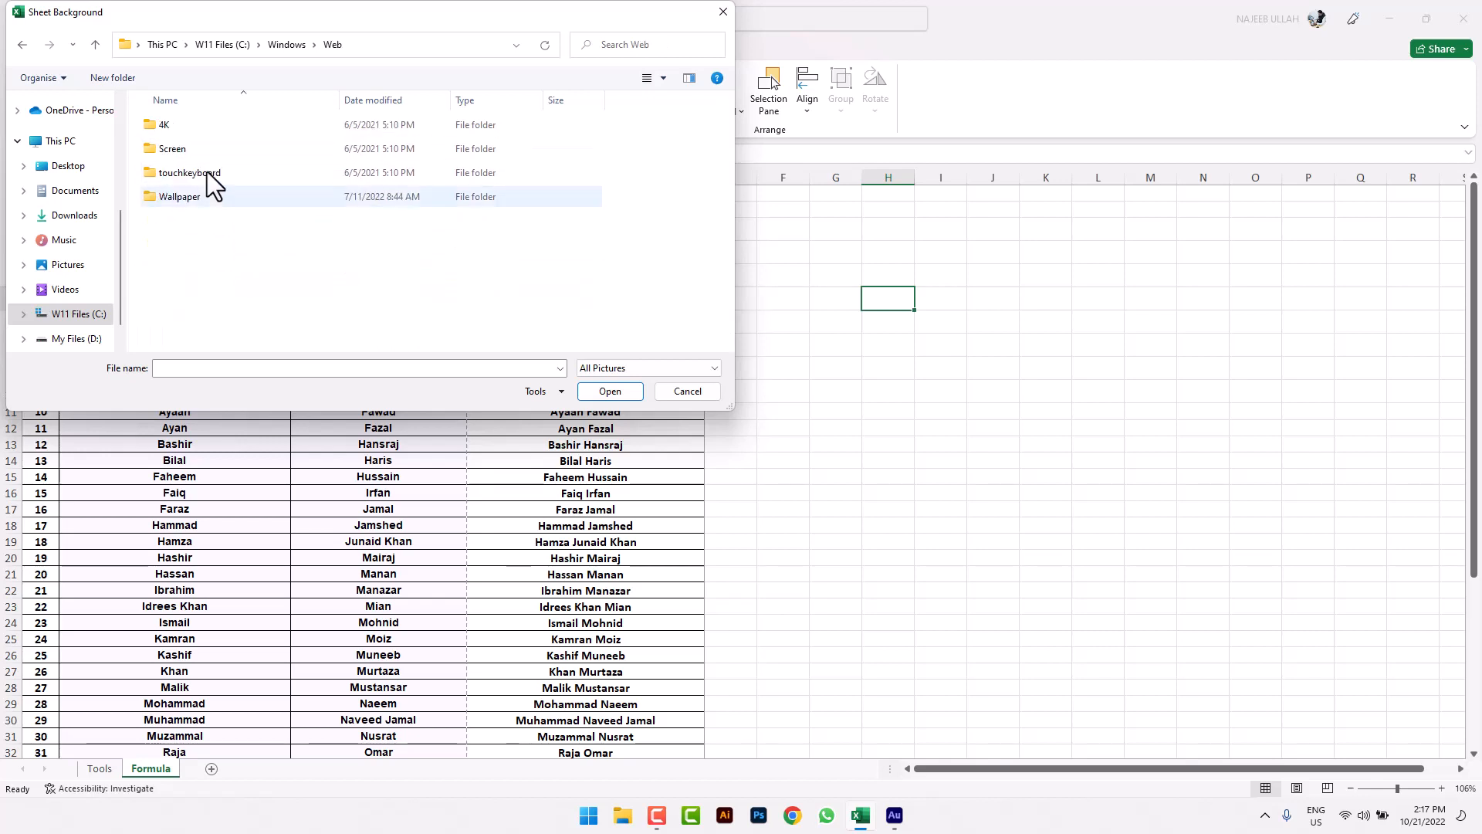
double_click(204, 128)
double_click(204, 129)
double_click(204, 128)
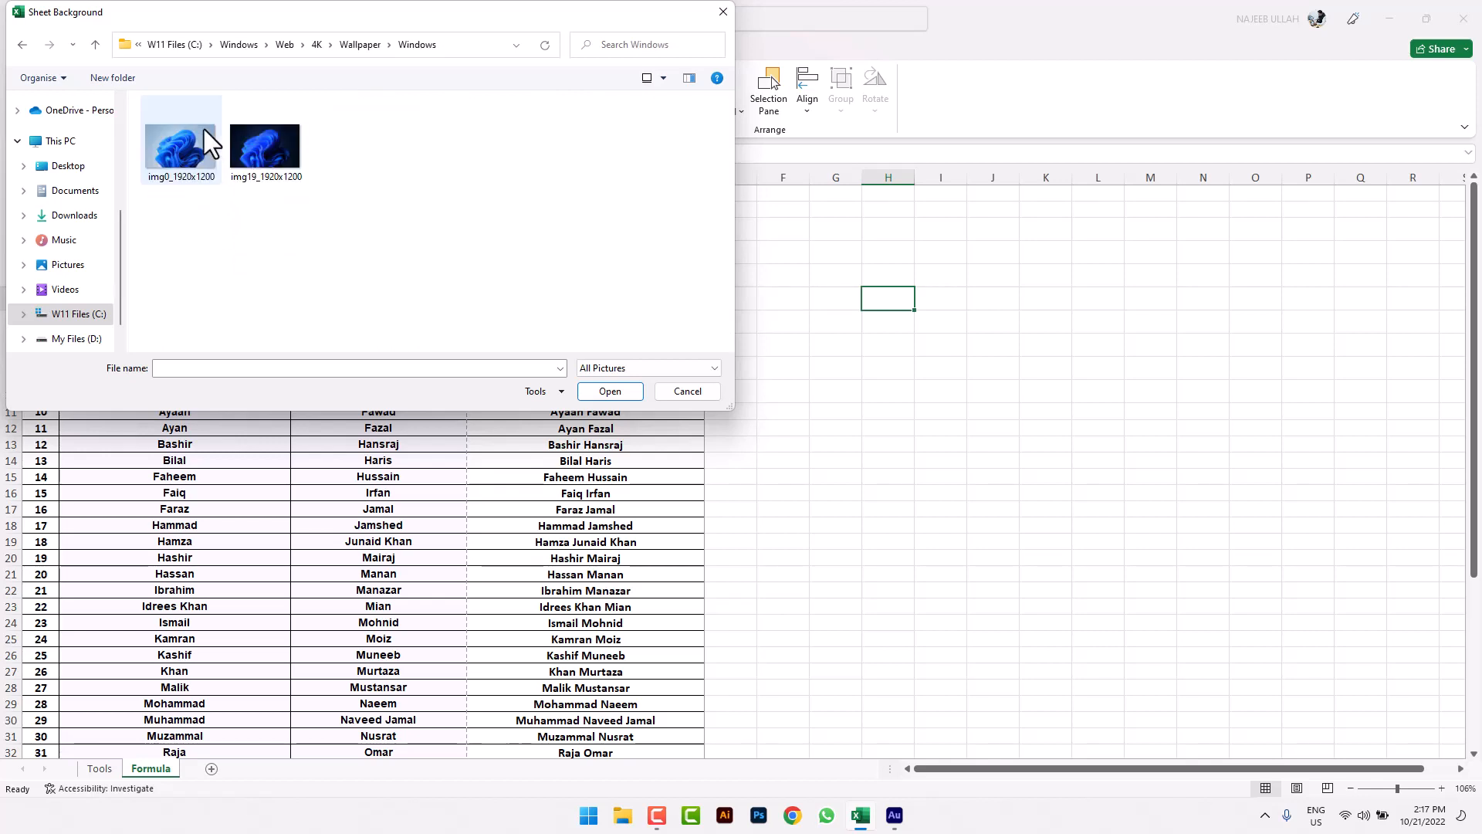
click(204, 128)
click(262, 152)
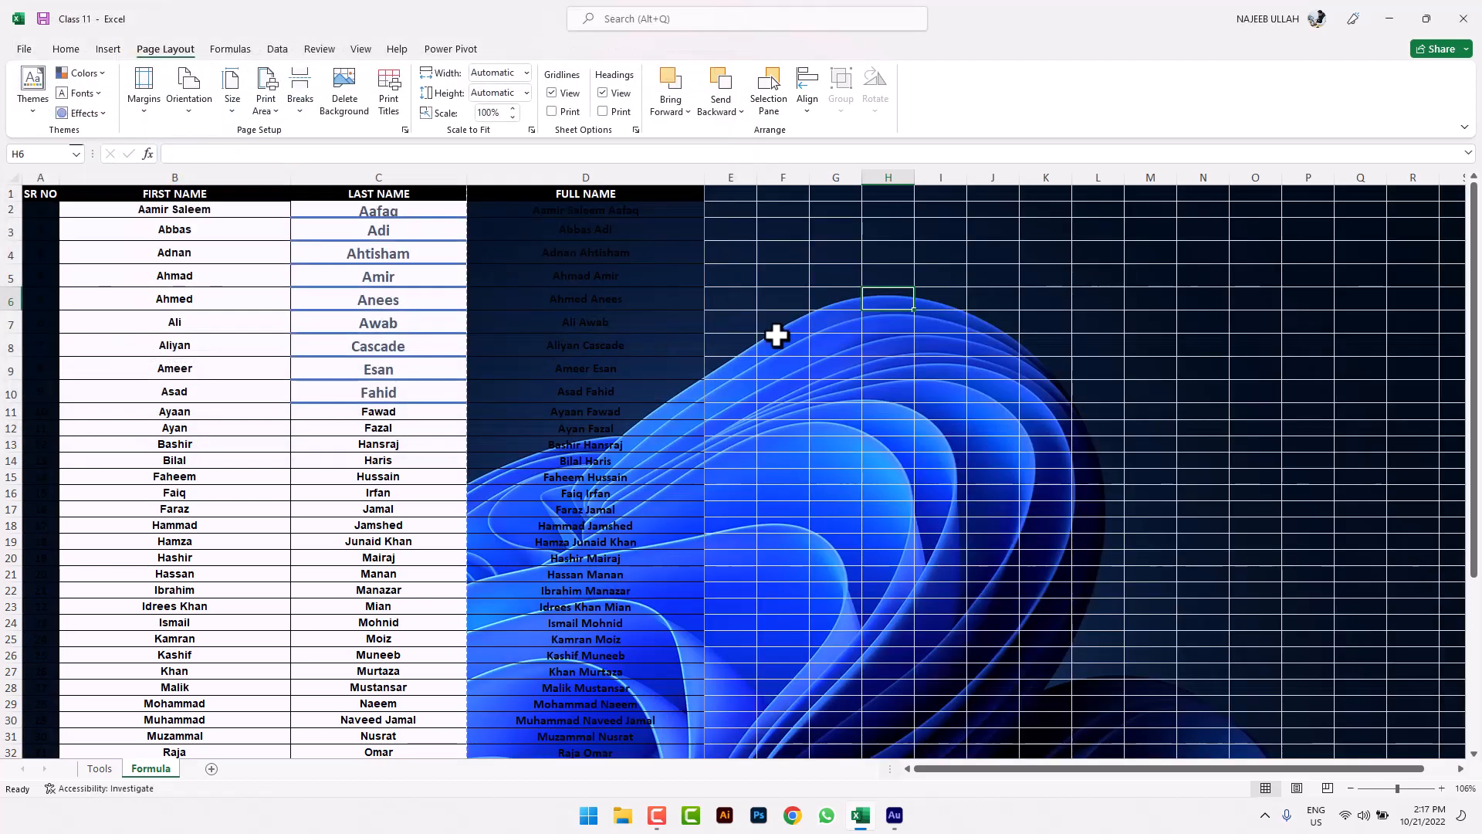
Look over how the background picture repeats down the sheet and delete the background
scroll(847, 355, down, 16)
scroll(847, 356, down, 5)
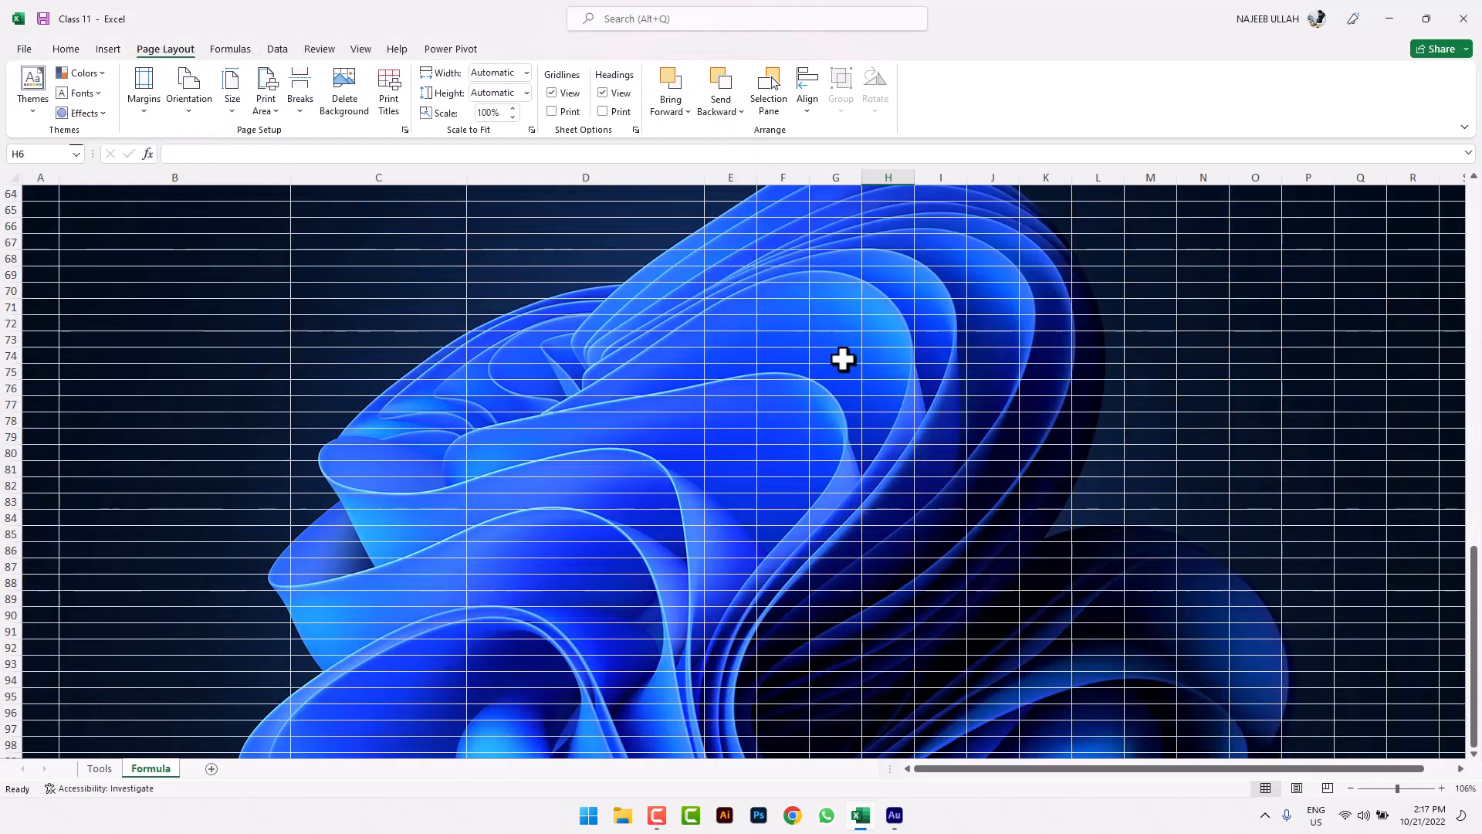
scroll(823, 338, up, 17)
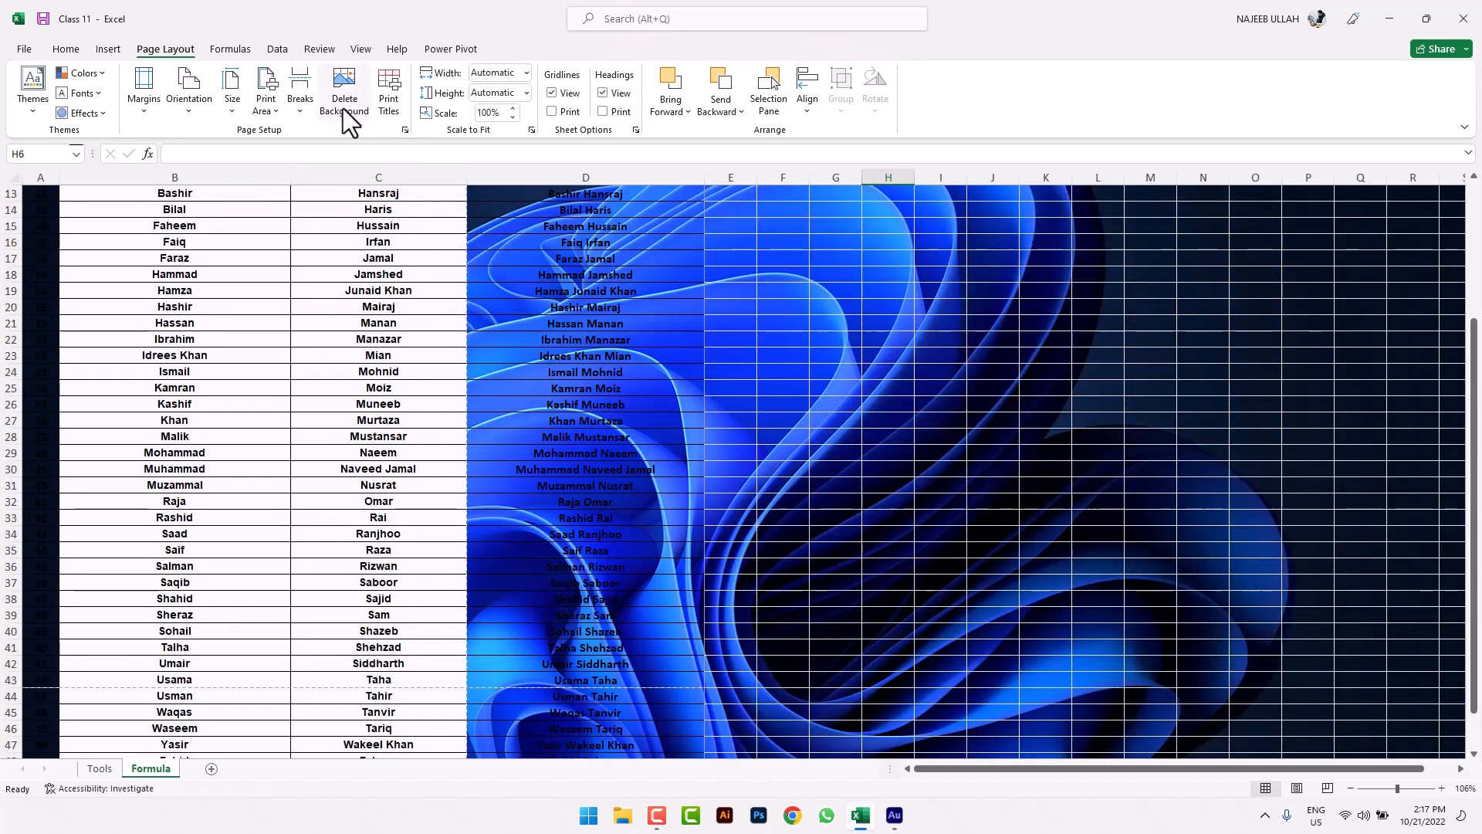
click(345, 90)
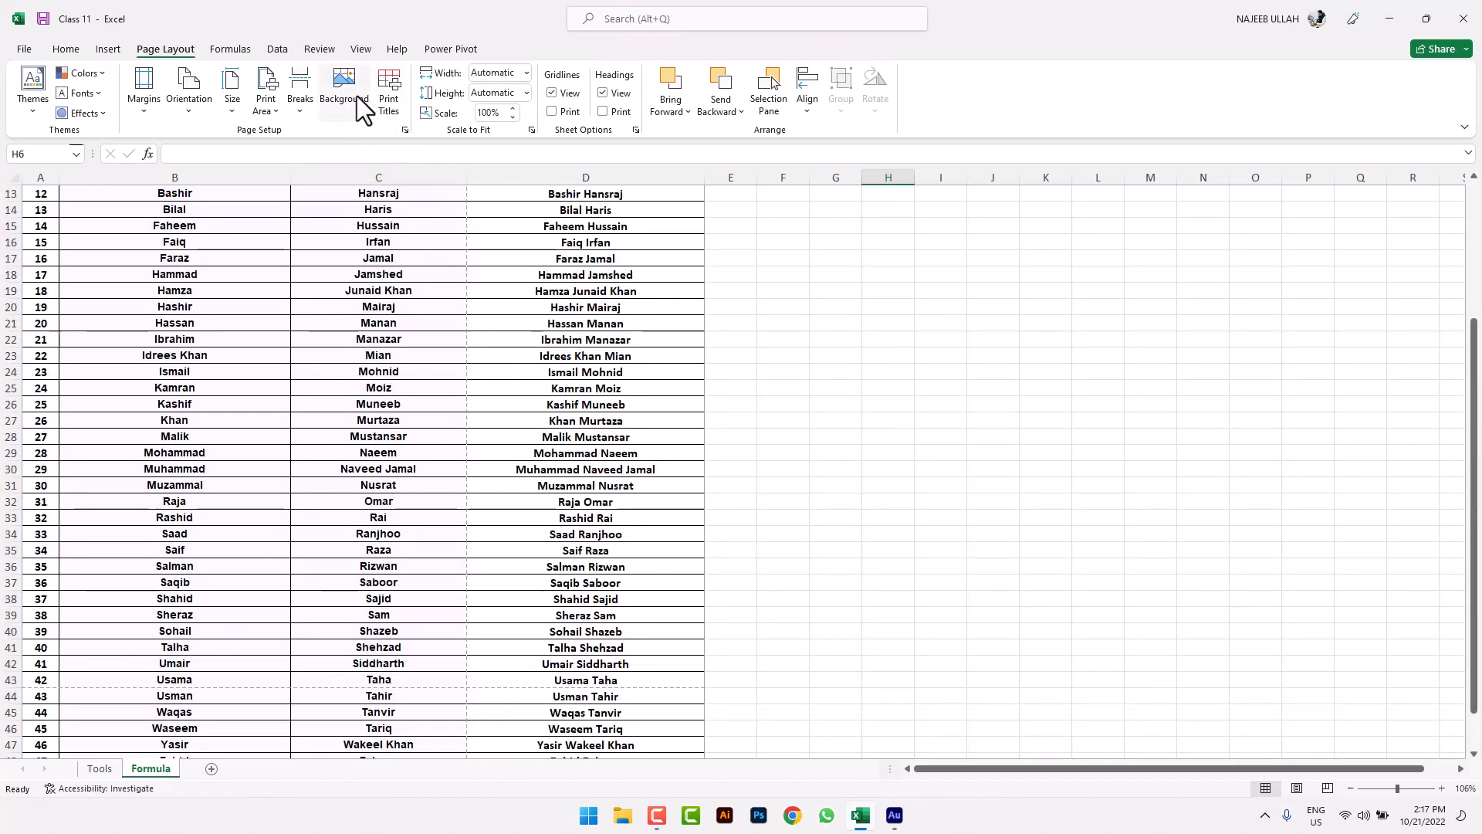
click(358, 96)
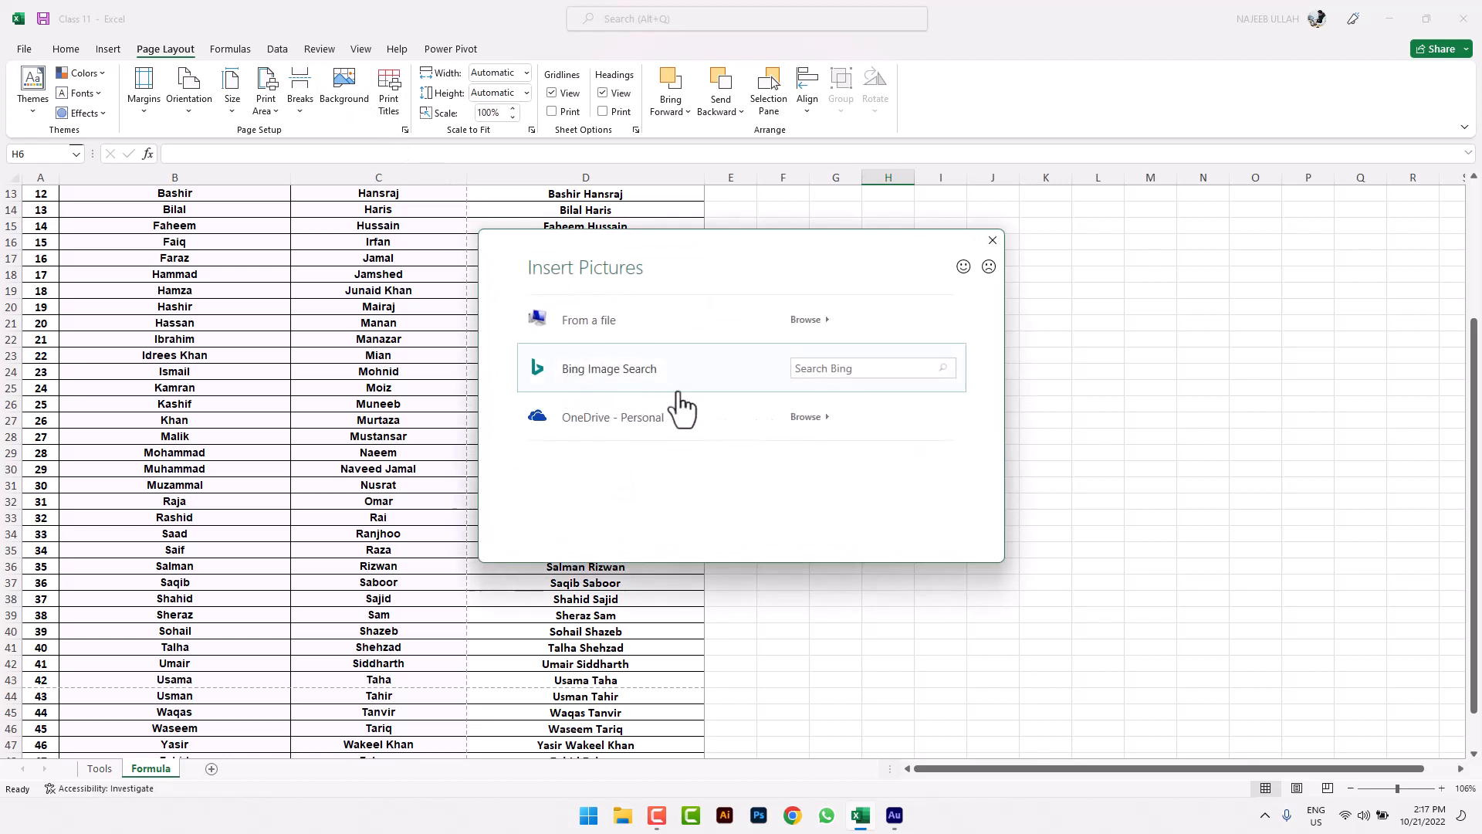
click(993, 240)
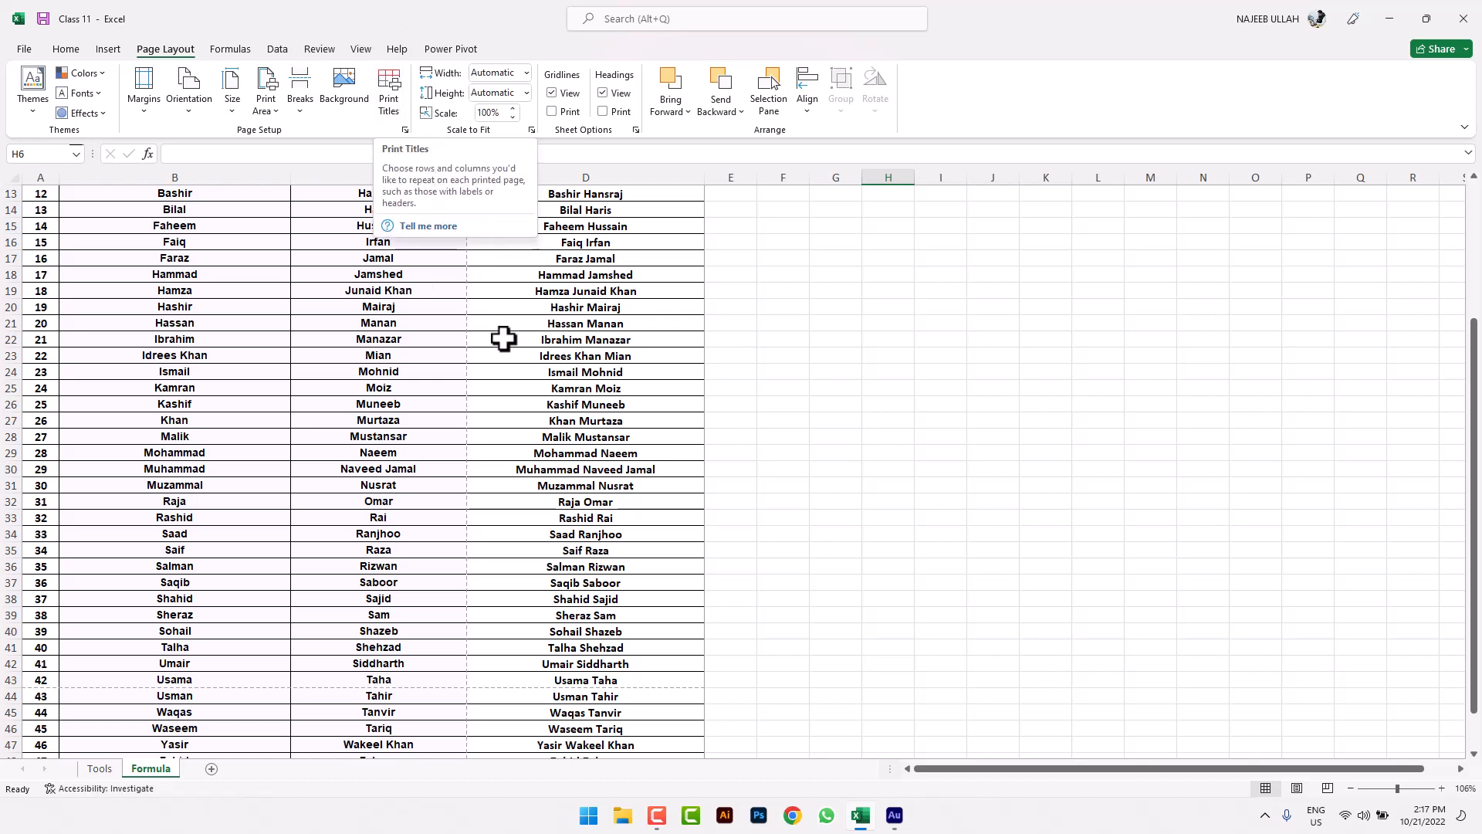
Set the print area to B6:C9 in the Page Setup sheet options and check it in the print preview
scroll(504, 338, up, 4)
click(390, 101)
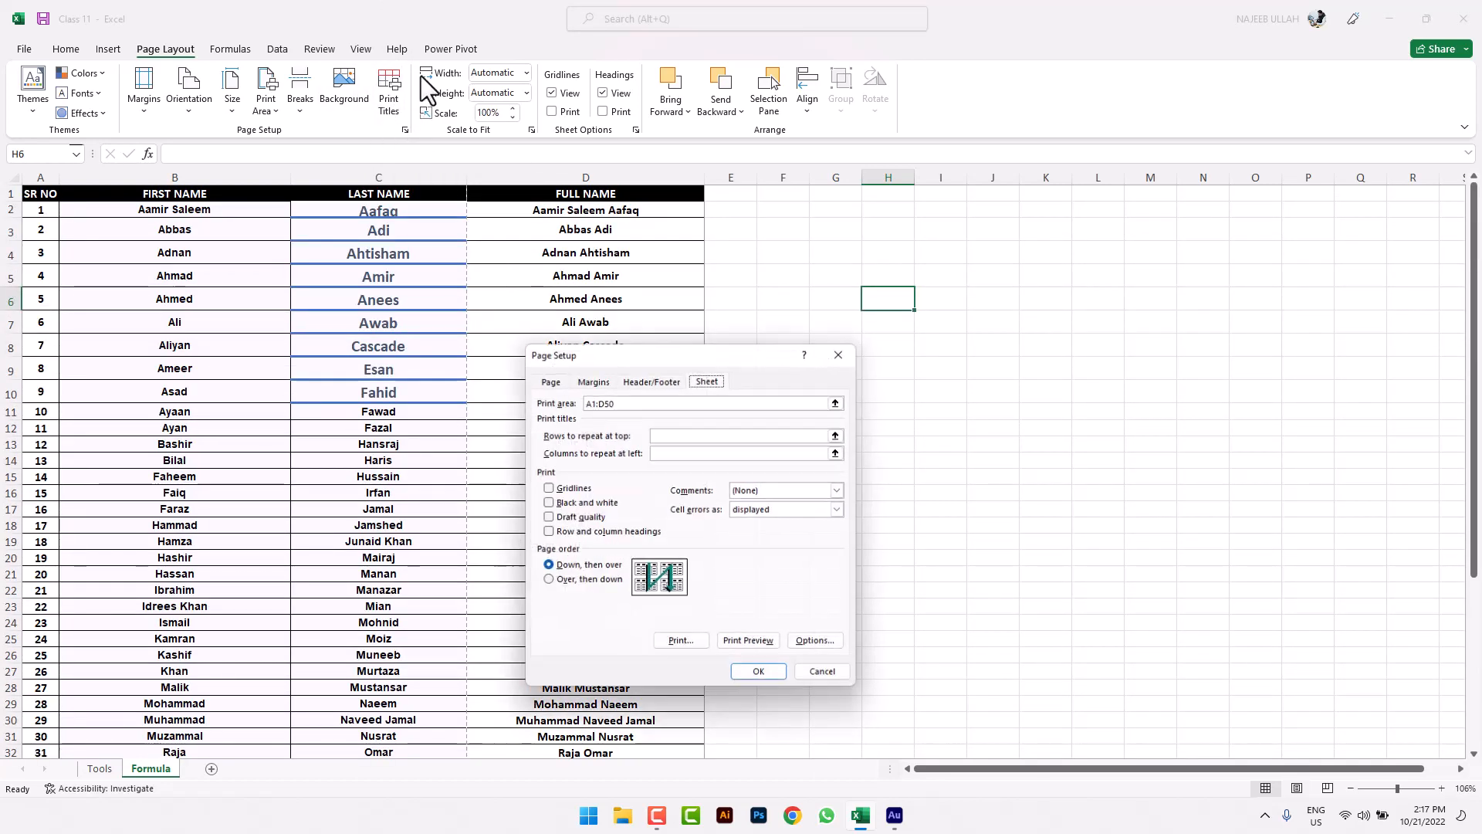
click(636, 402)
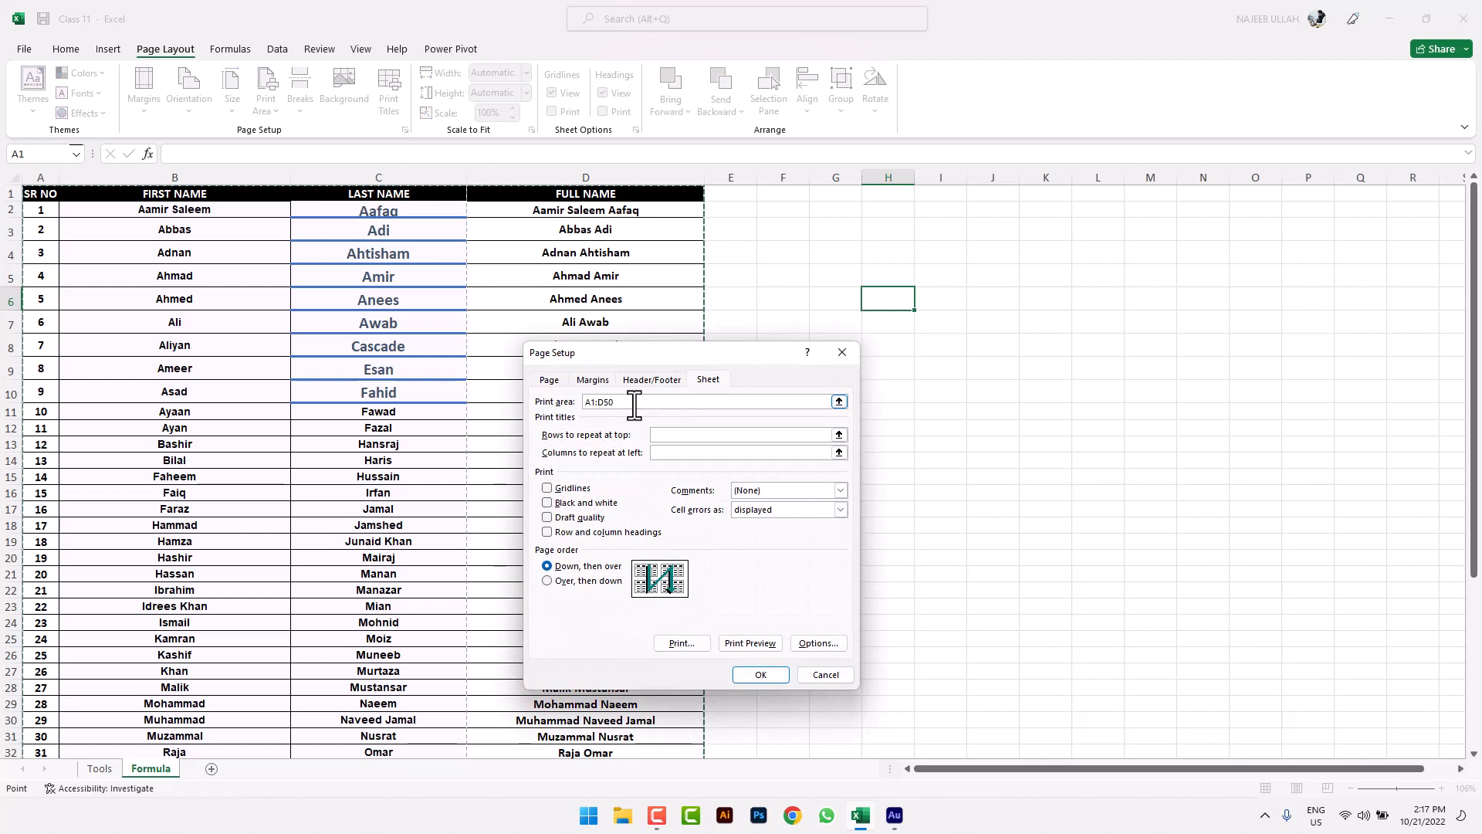
drag(289, 297, 331, 361)
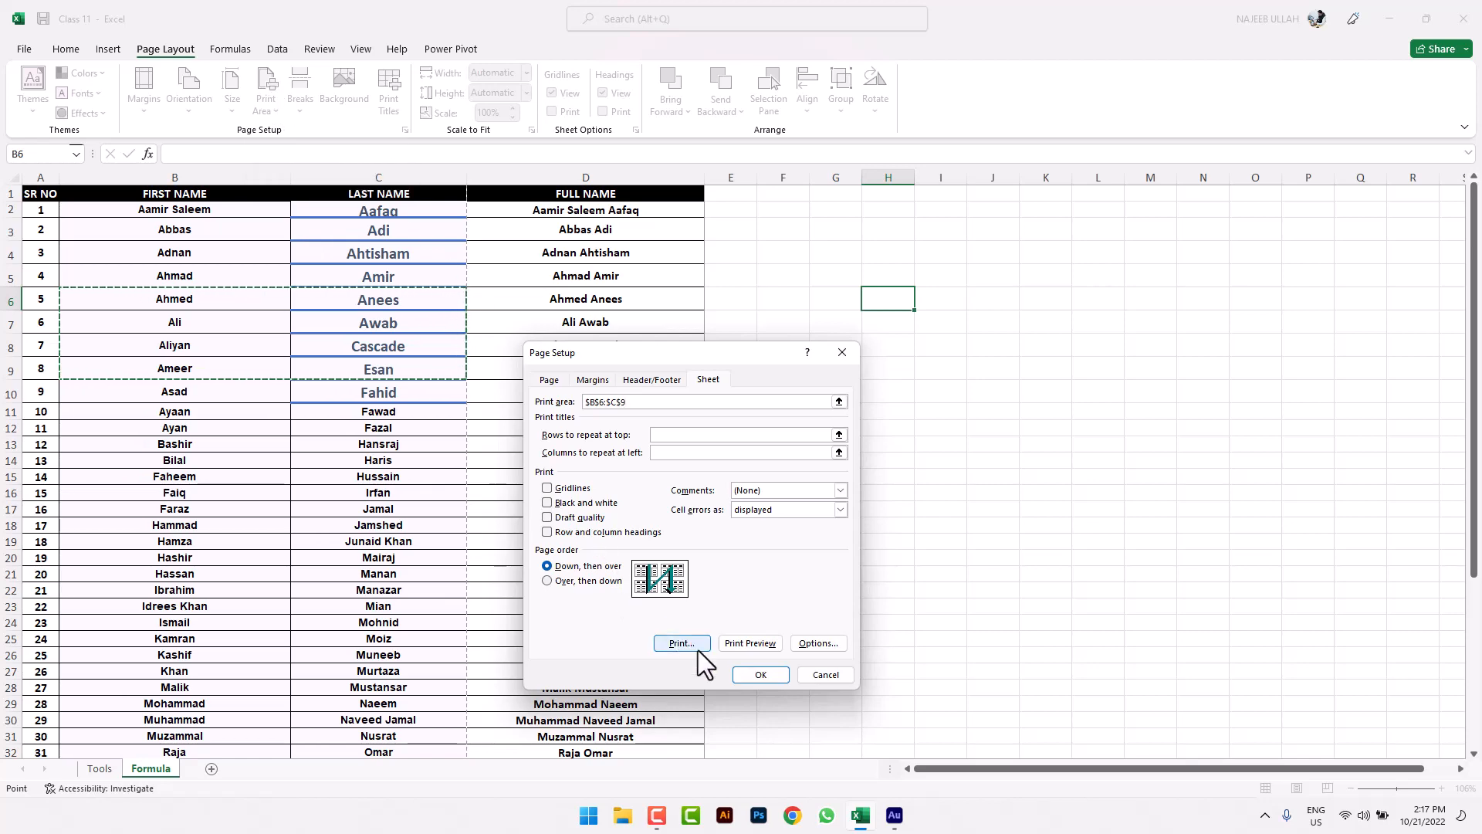
click(736, 680)
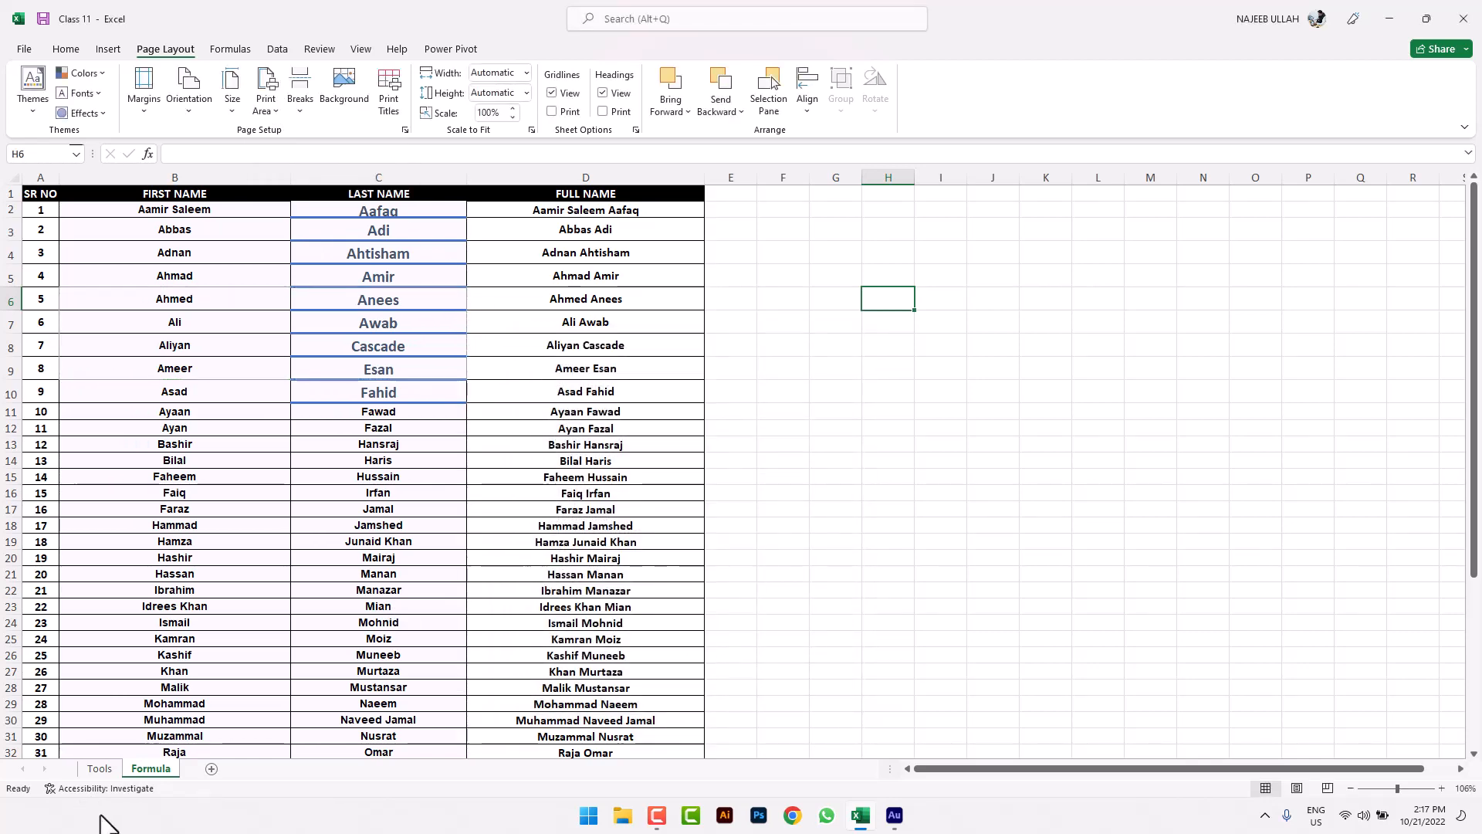
key(ctrl+p)
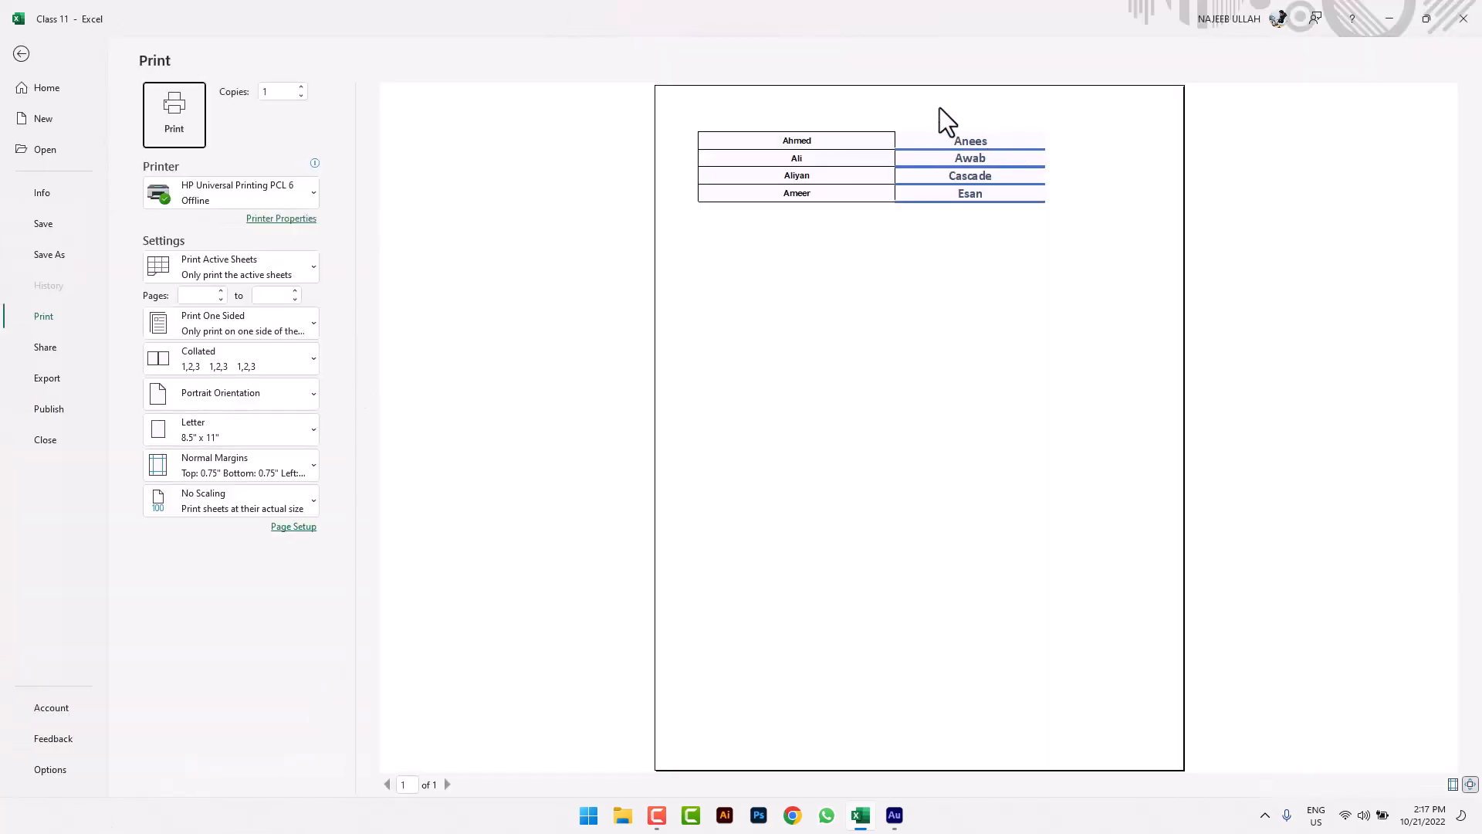
click(21, 51)
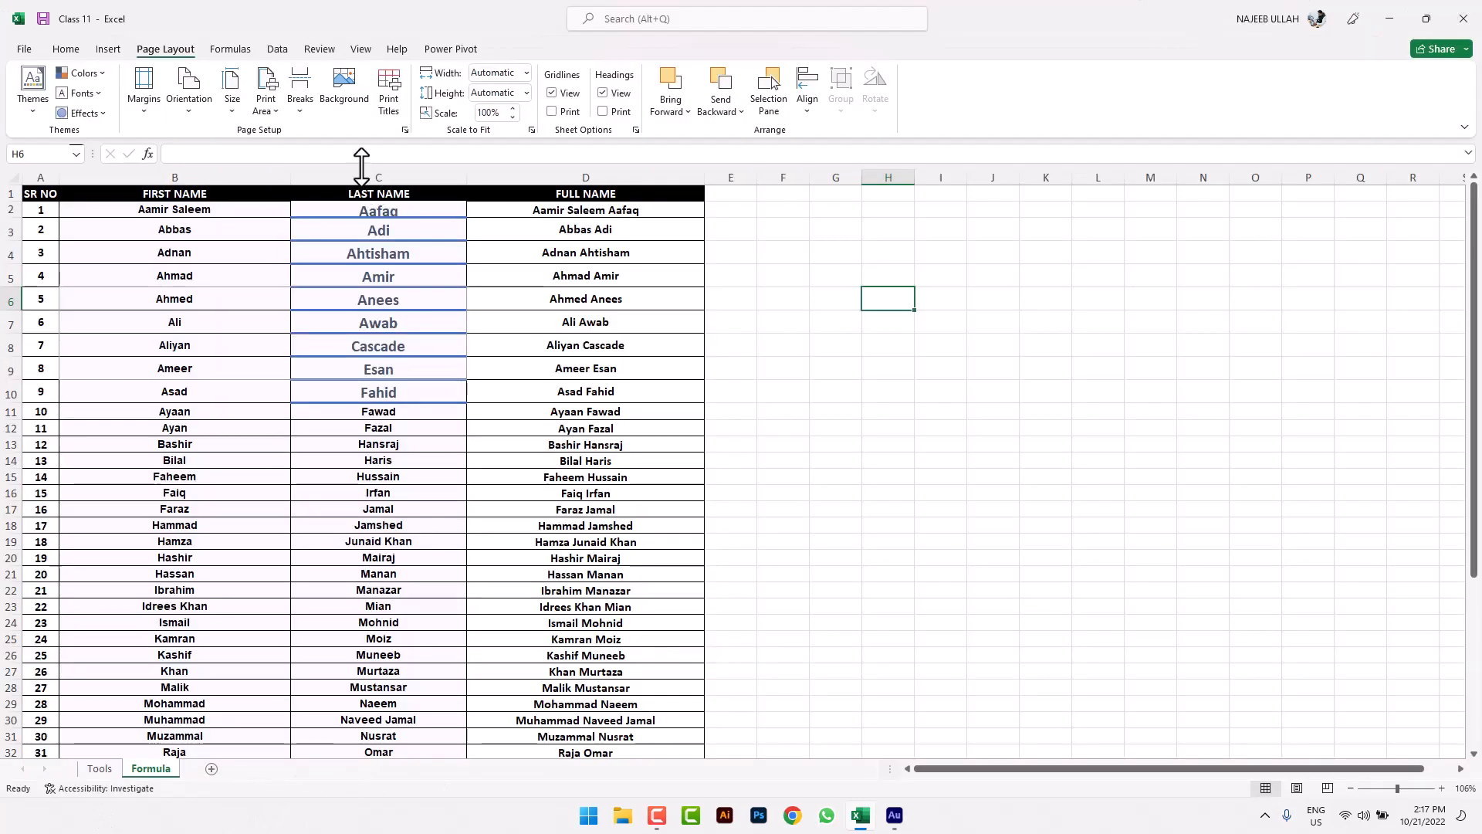
Clear the sheet's print area and check the empty print area setting in Page Setup
click(276, 108)
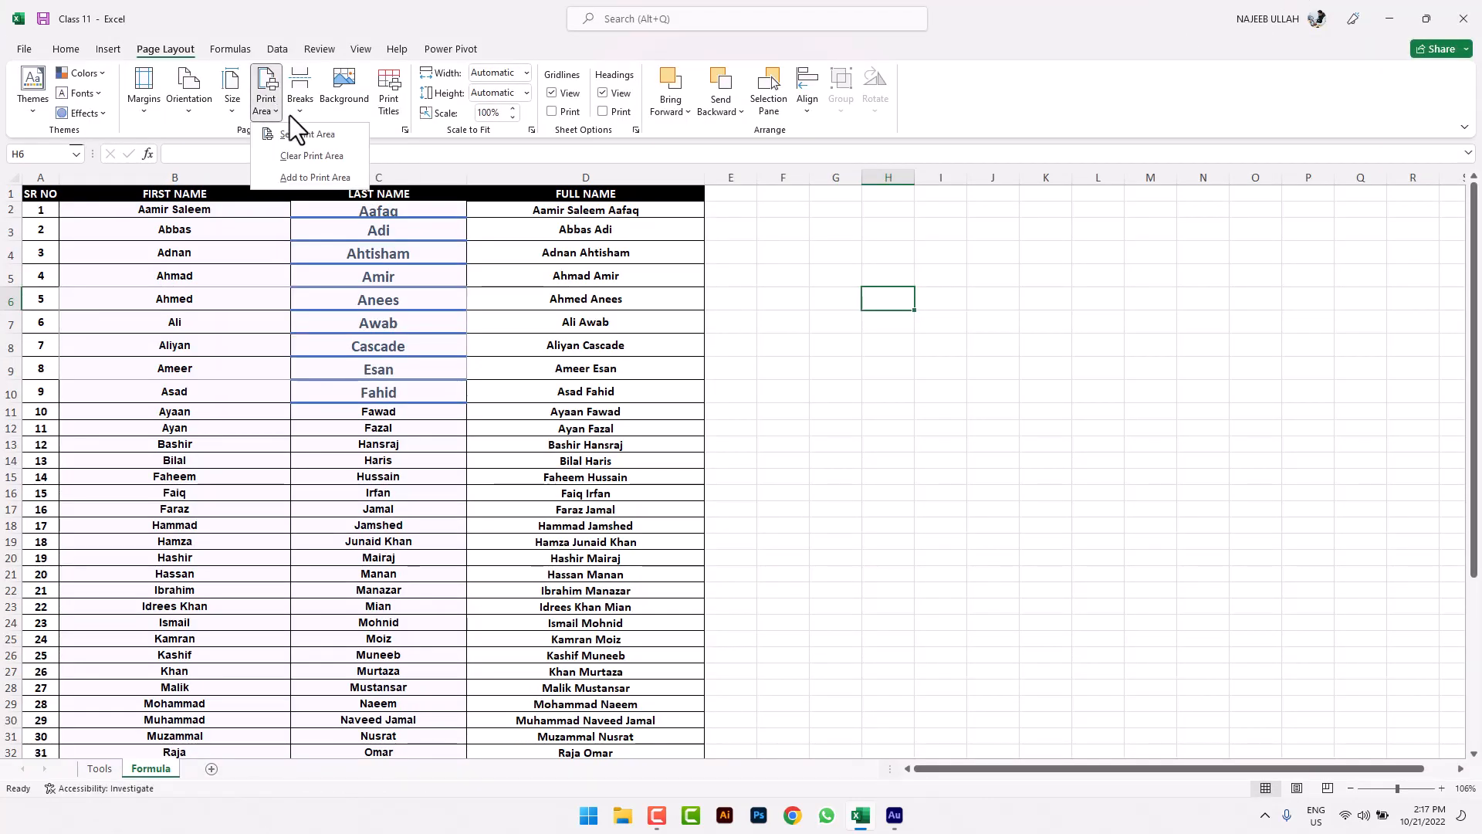
click(299, 159)
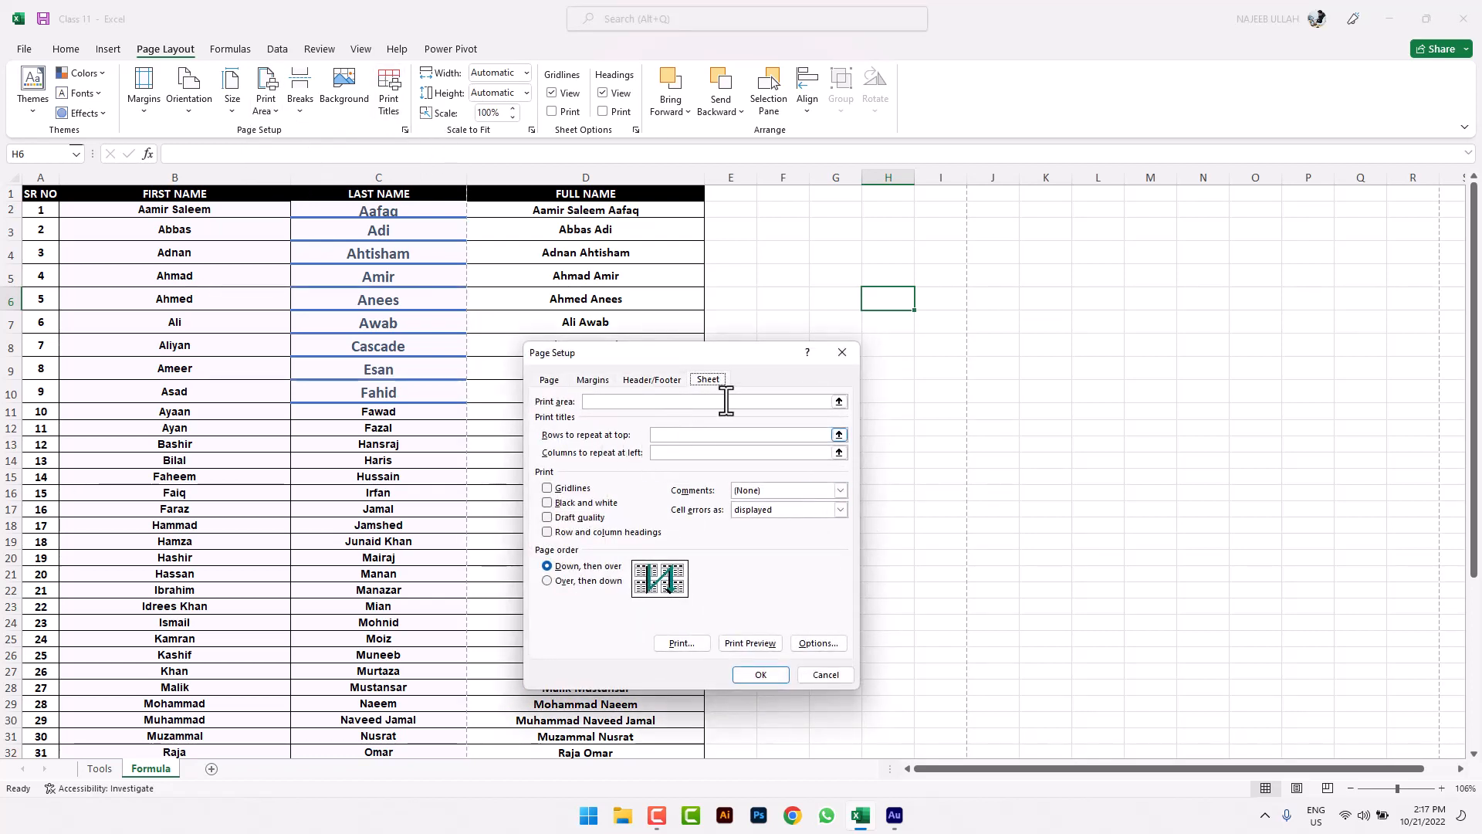
click(842, 352)
Copy the name list rows A2:D50 and paste them below the list starting at cell A51
scroll(646, 387, down, 18)
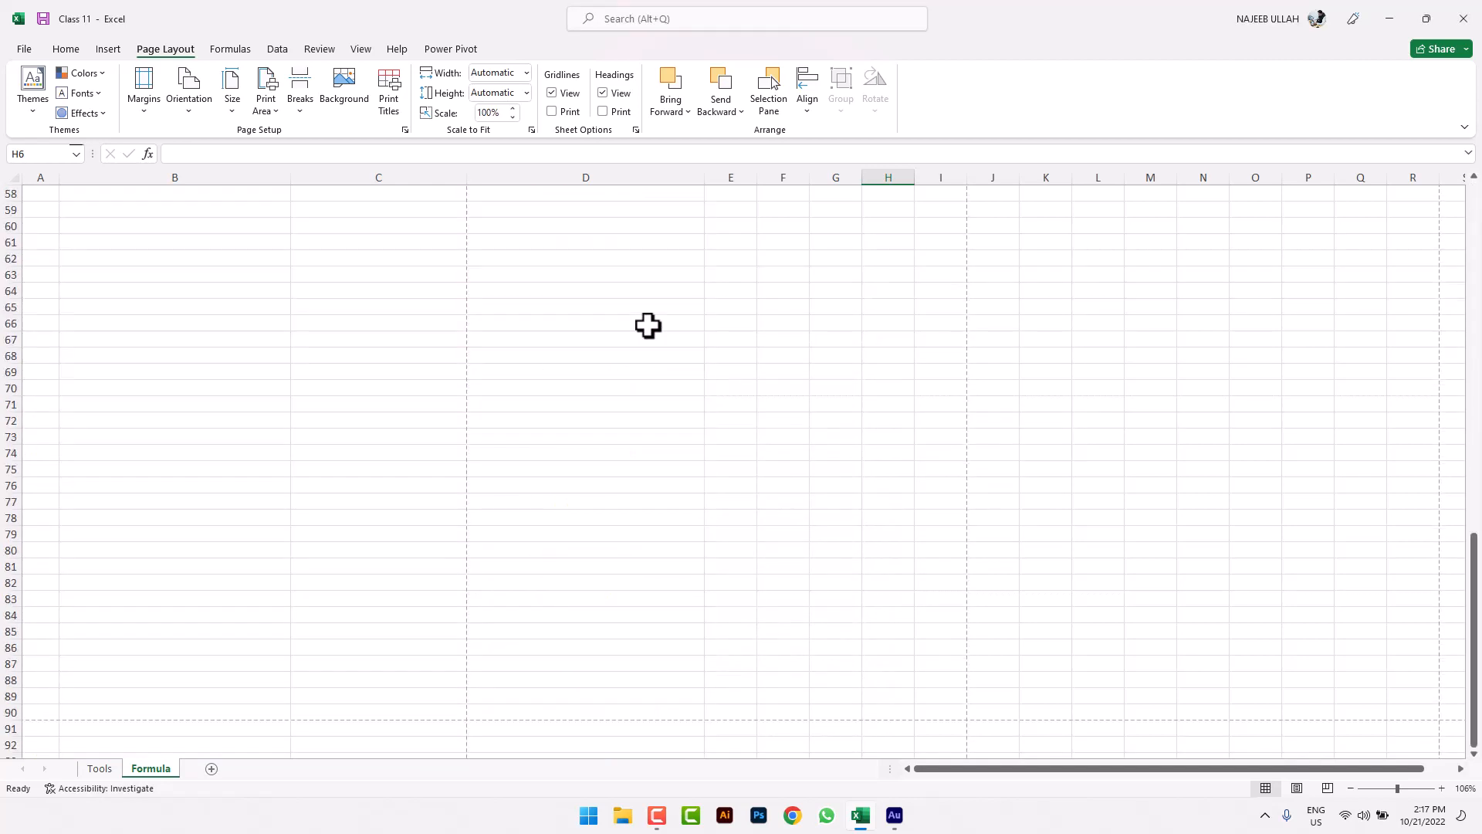
scroll(630, 340, up, 13)
scroll(630, 340, up, 6)
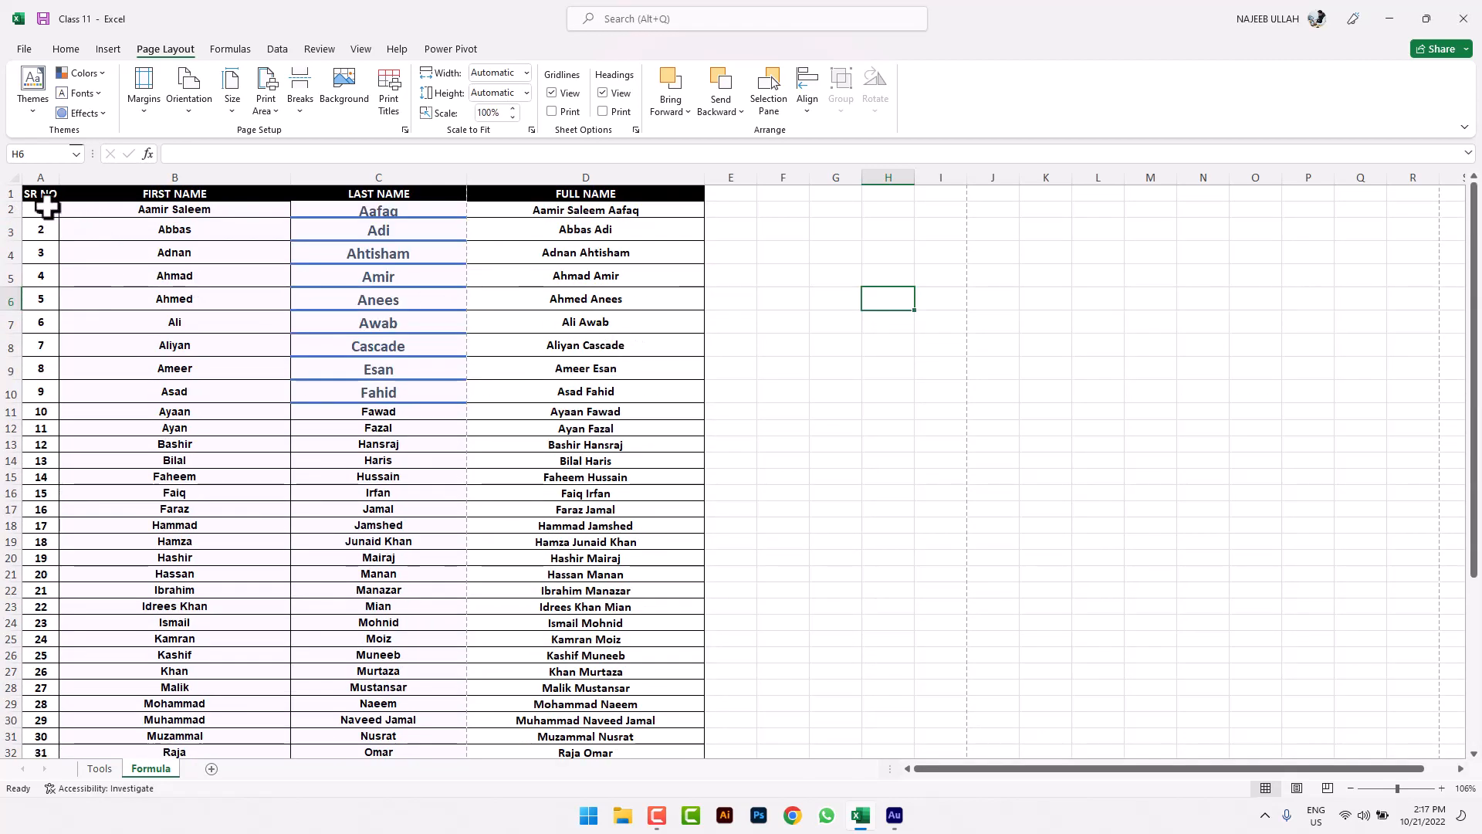
drag(47, 207, 562, 731)
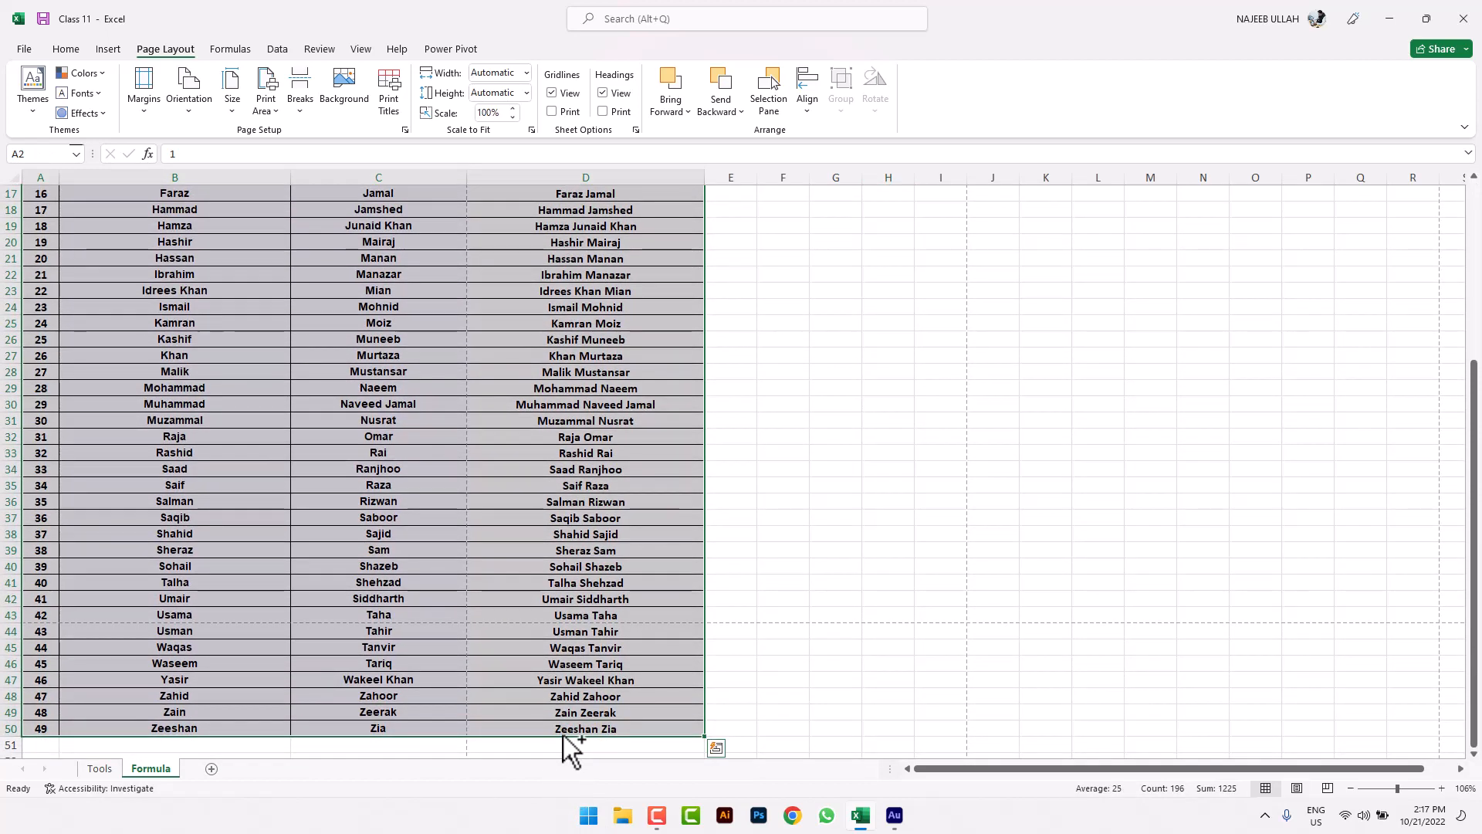
key(ctrl+c)
scroll(354, 612, down, 6)
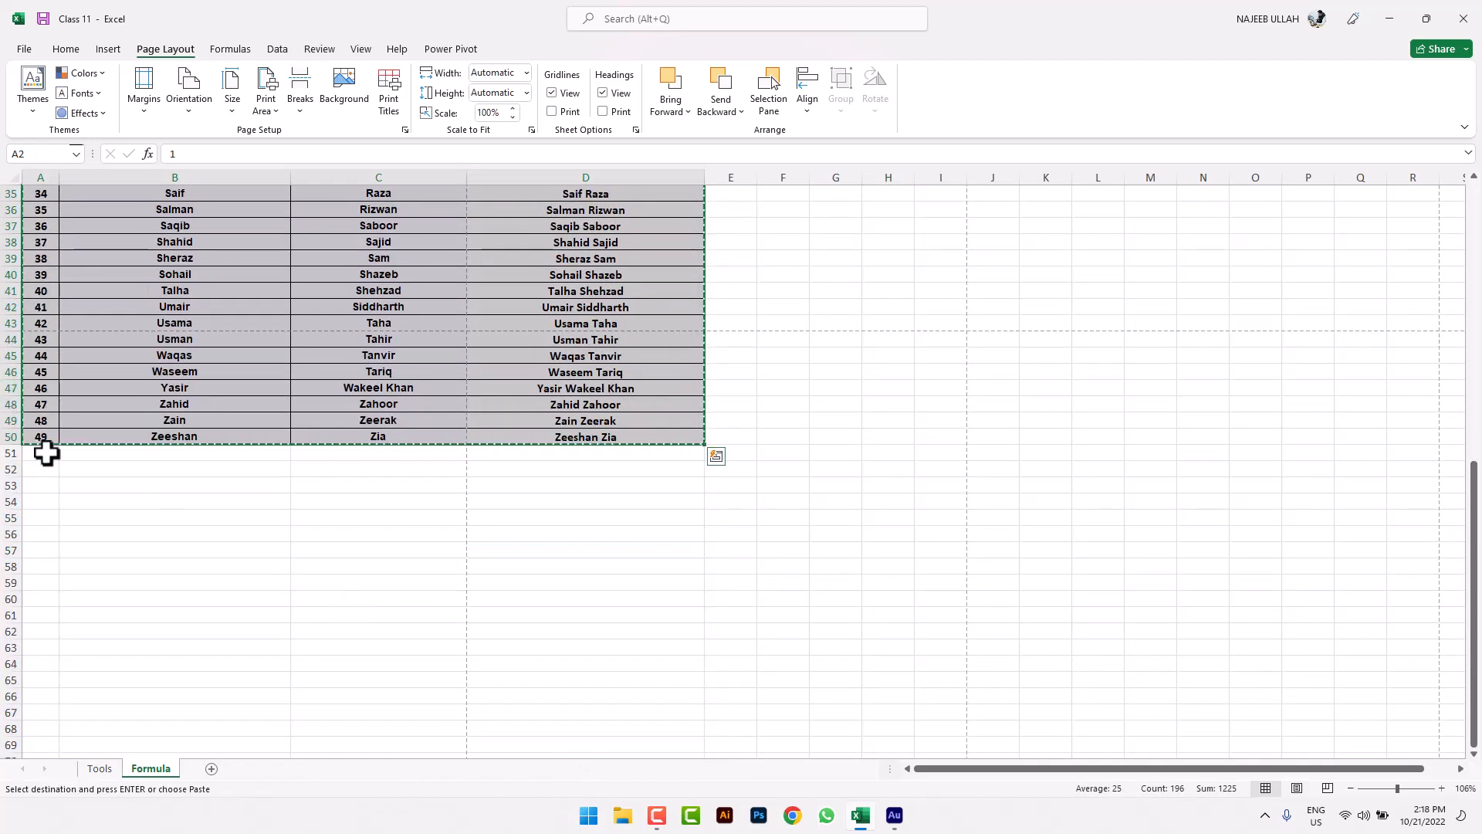
click(43, 454)
key(ctrl+v)
Check the extended list and page through its print preview to see which pages carry the column headings
click(245, 413)
key(ctrl+Up)
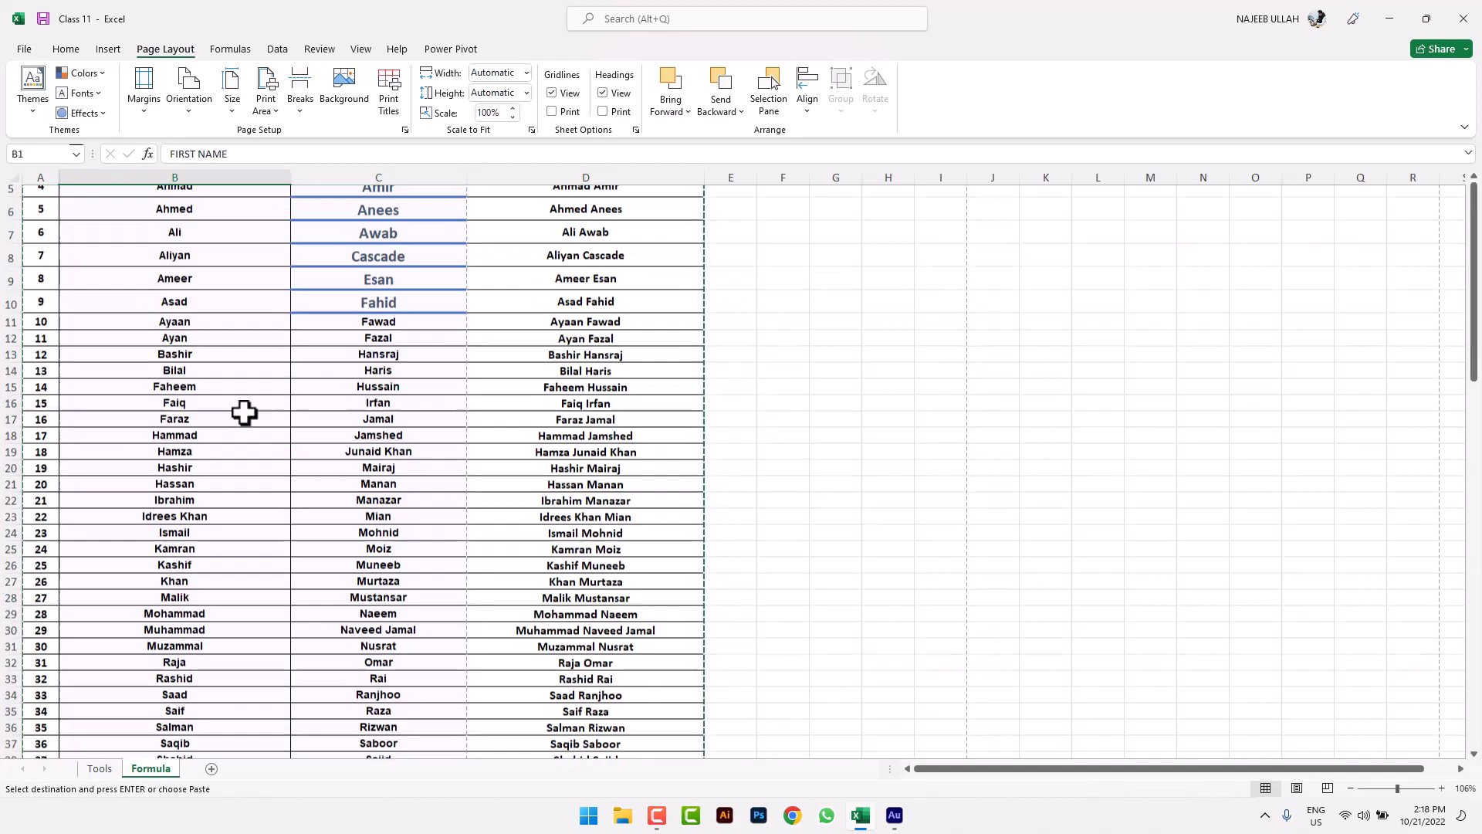
scroll(246, 413, down, 20)
click(258, 403)
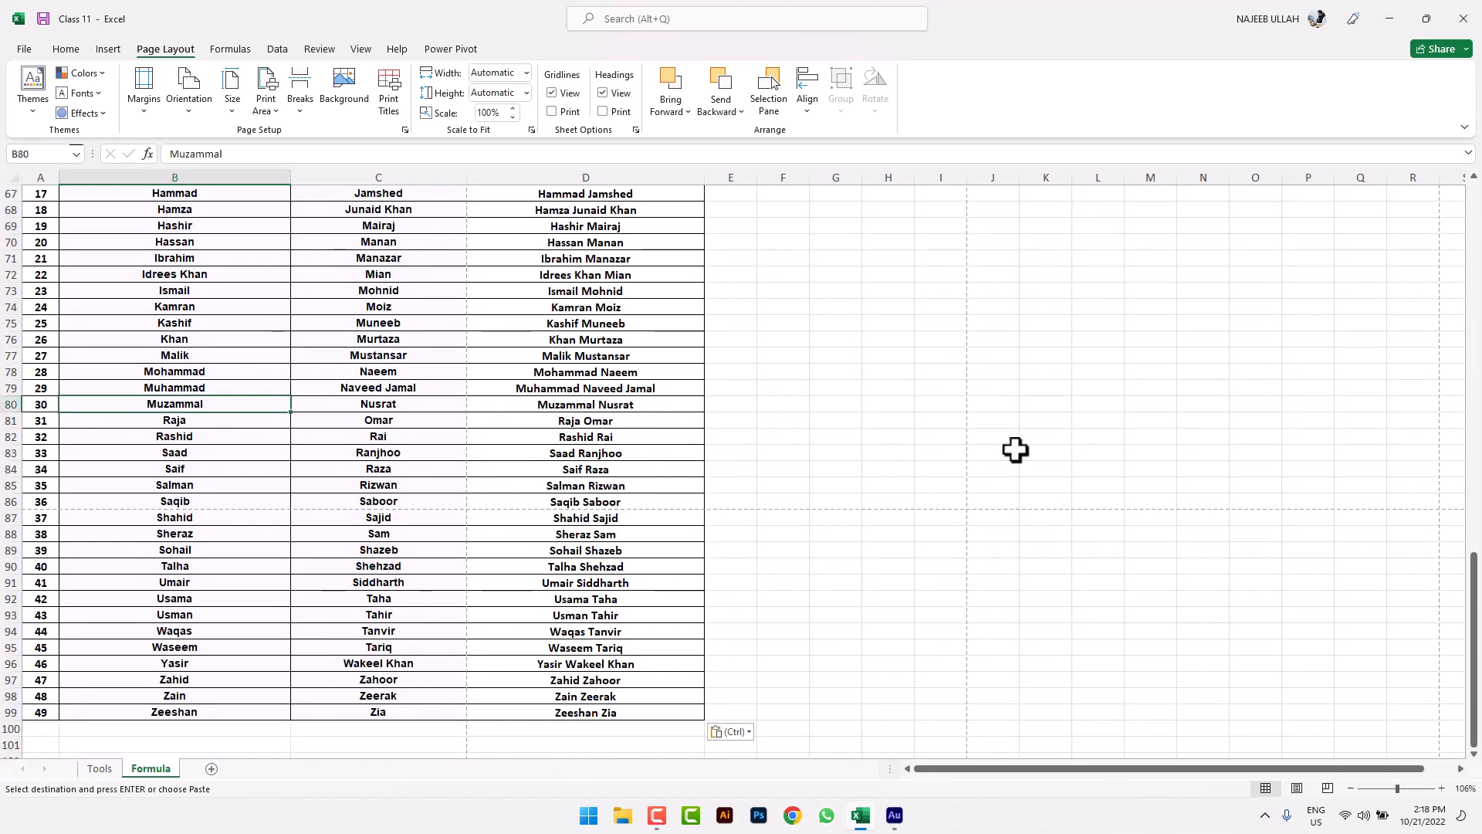
click(898, 432)
key(ctrl+Up)
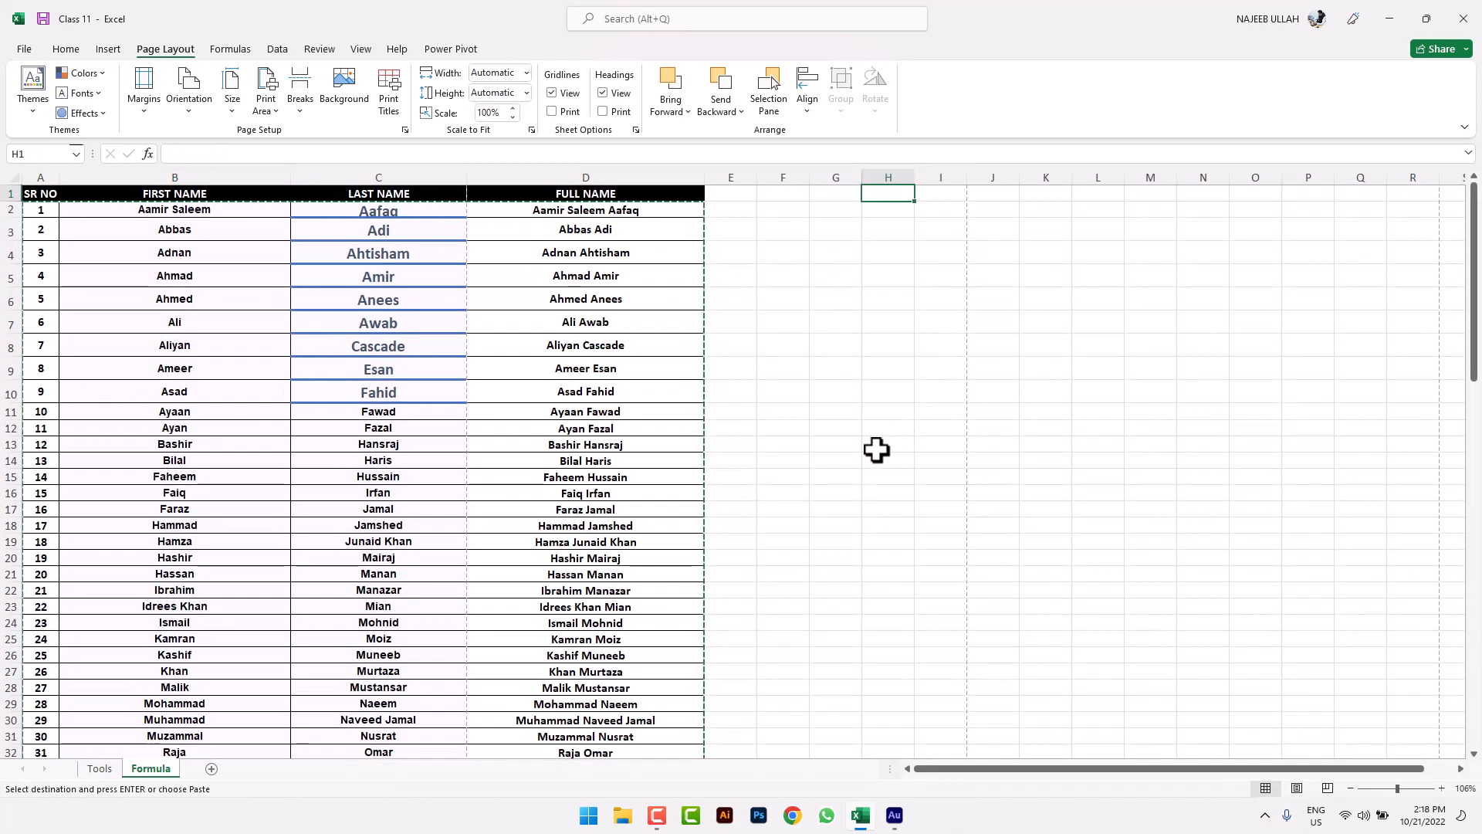
key(ctrl+p)
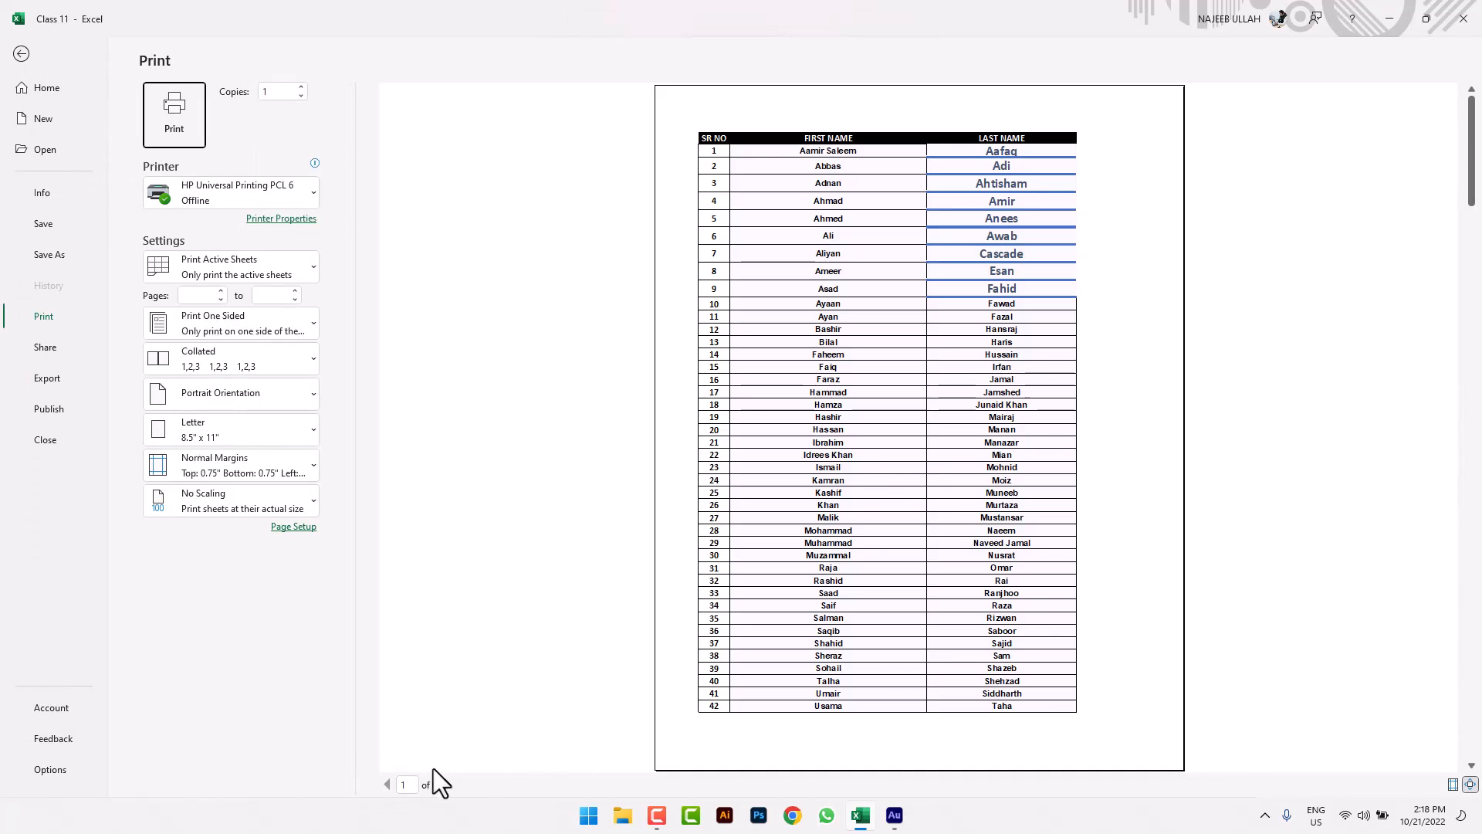
click(447, 785)
click(447, 785)
click(447, 784)
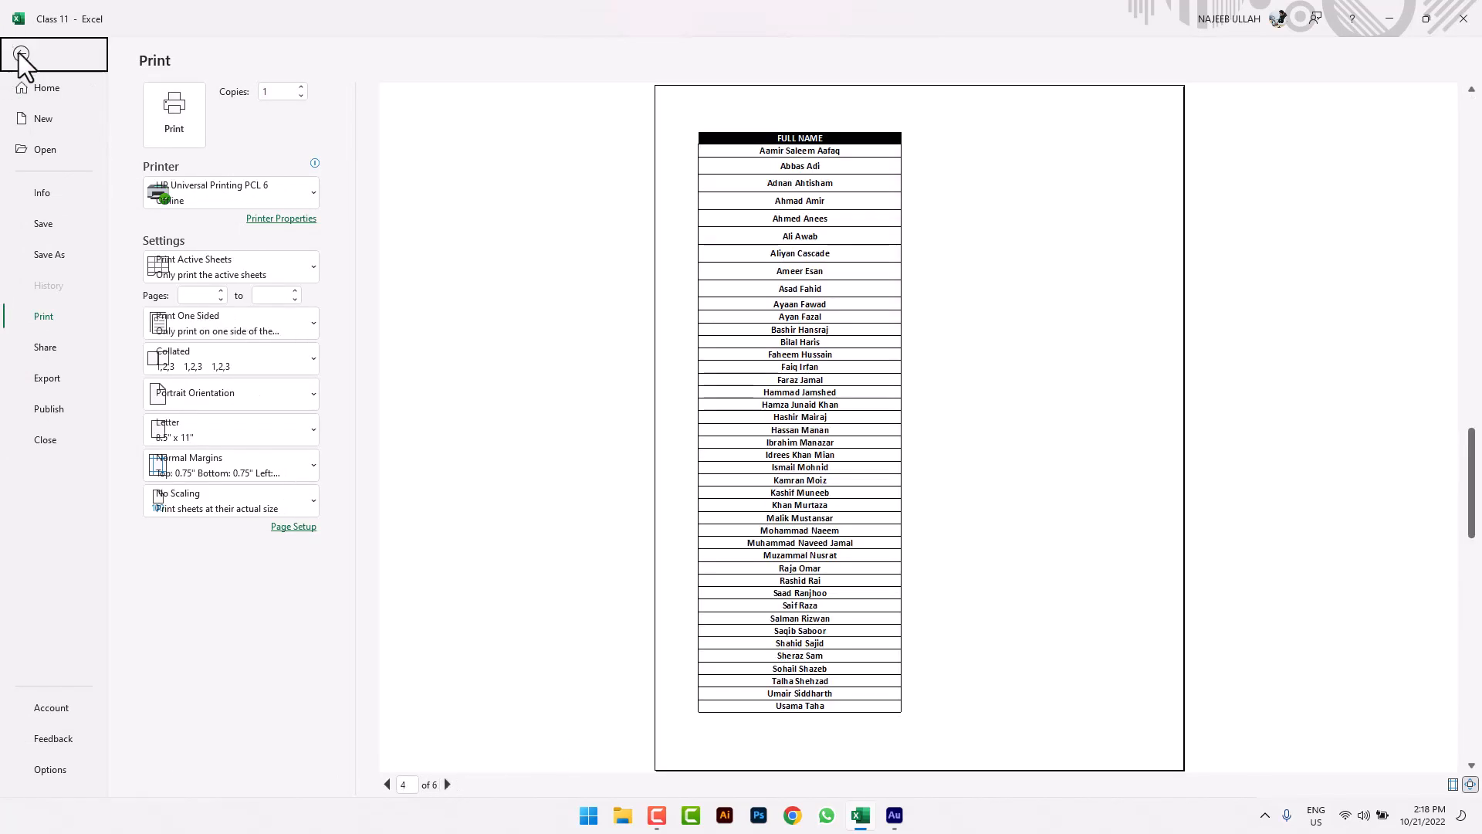
In Page Break Preview, move the vertical page break from after column C to after column D, then return to Normal view
click(21, 54)
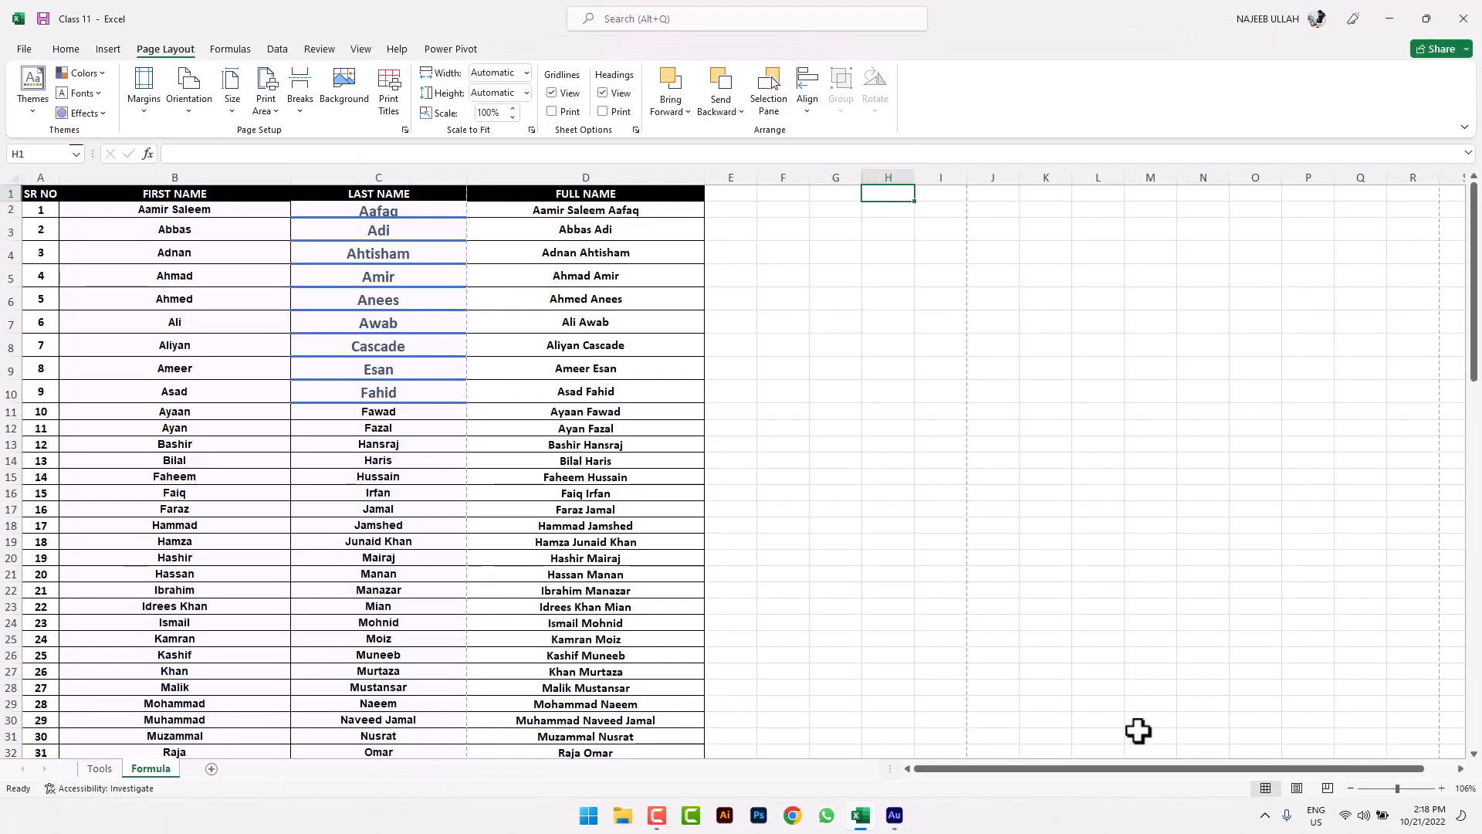
click(1327, 788)
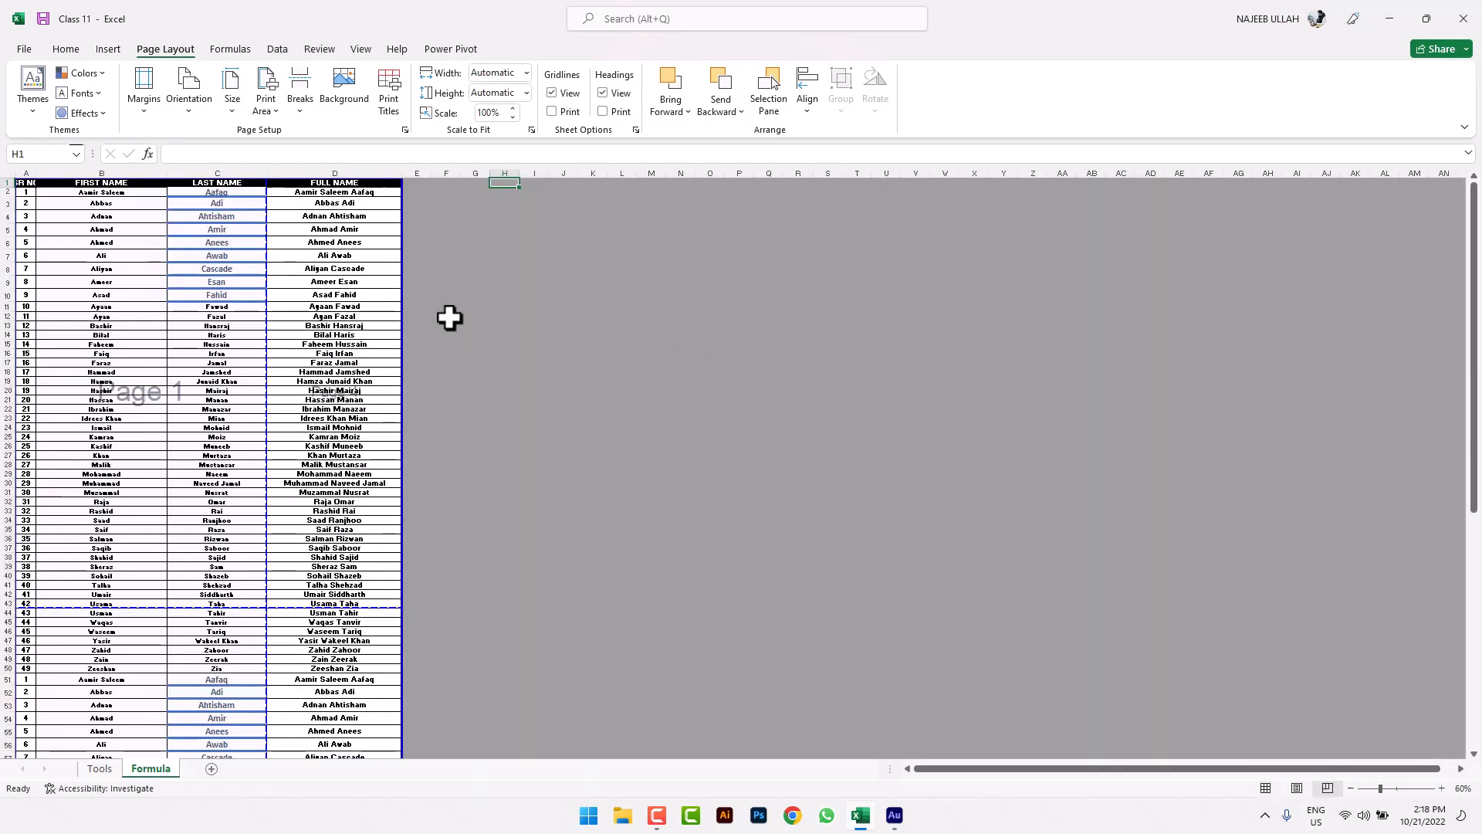
drag(266, 255, 403, 288)
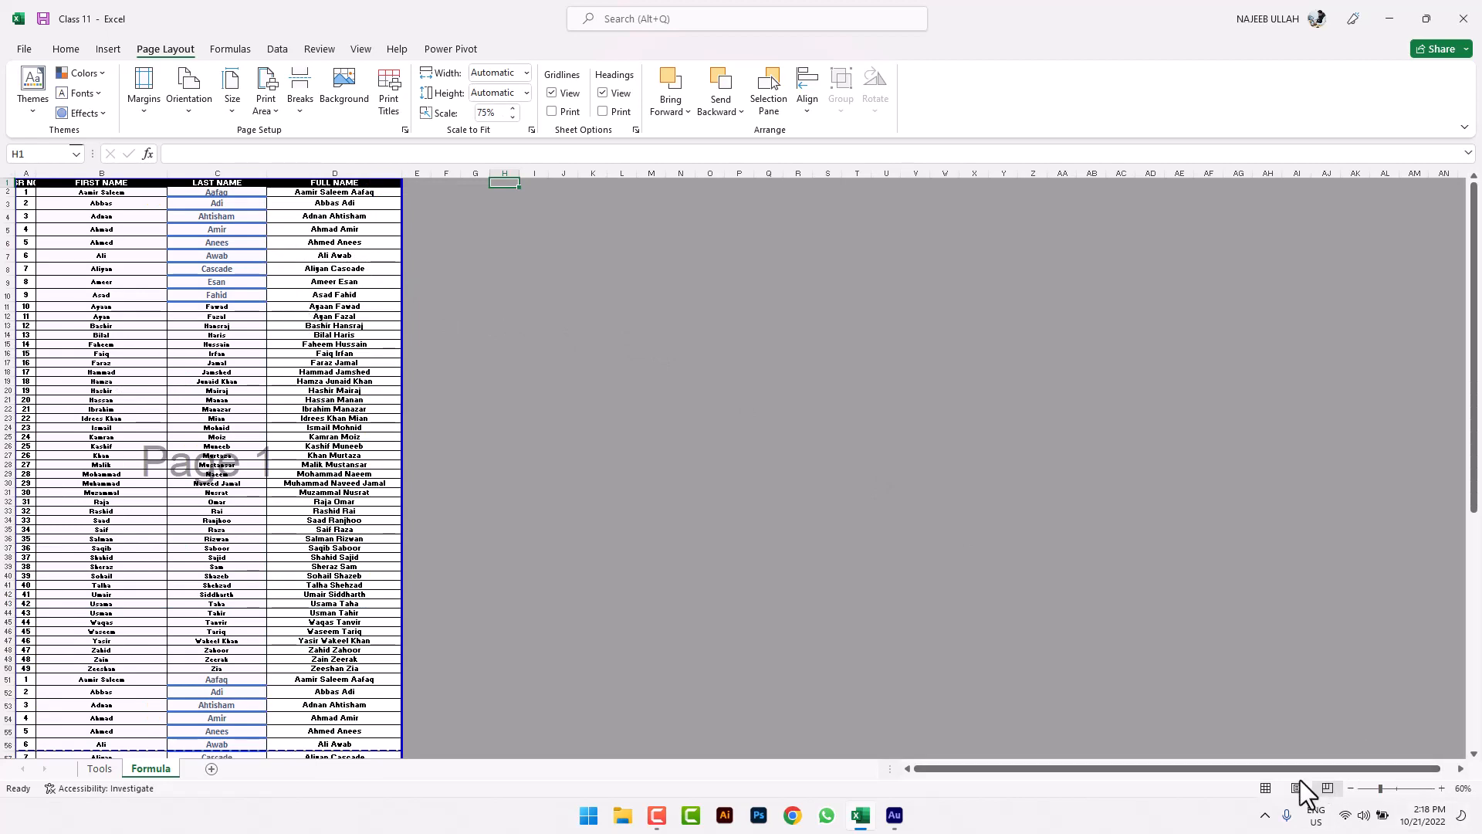
click(1265, 788)
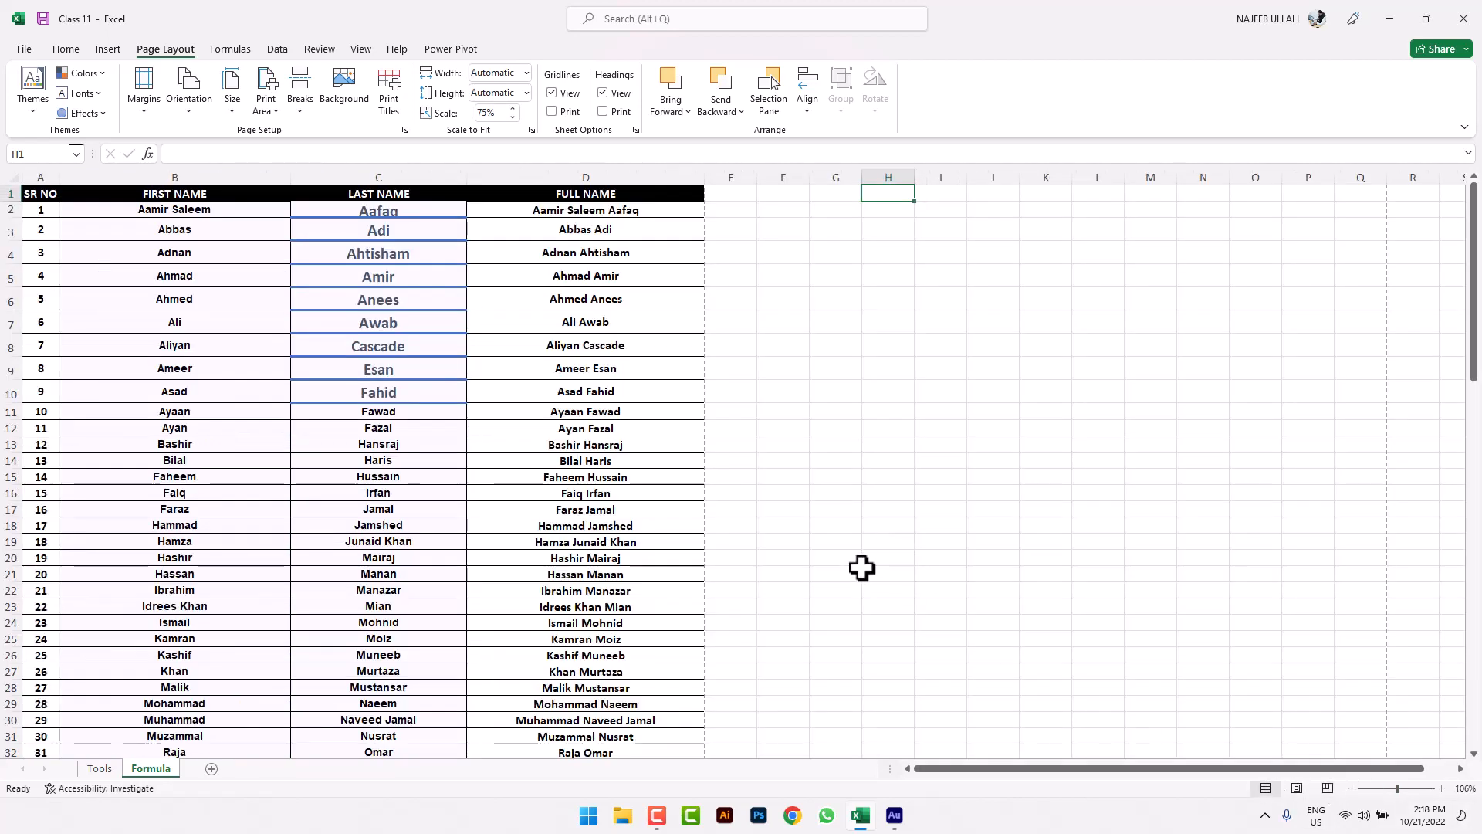
Page through the print preview of the list to compare the column headings on pages 1 and 2
key(ctrl+p)
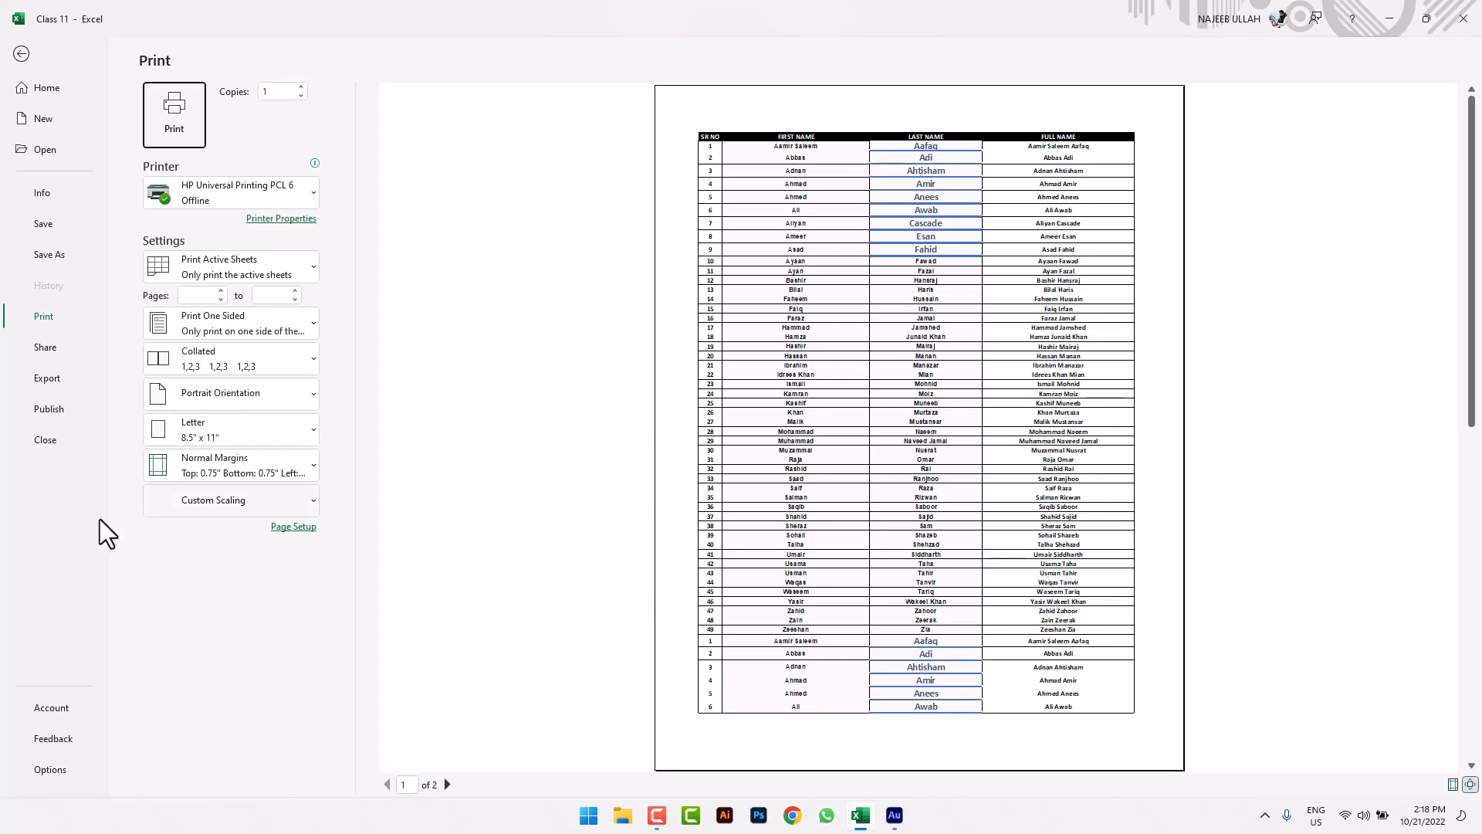
click(447, 781)
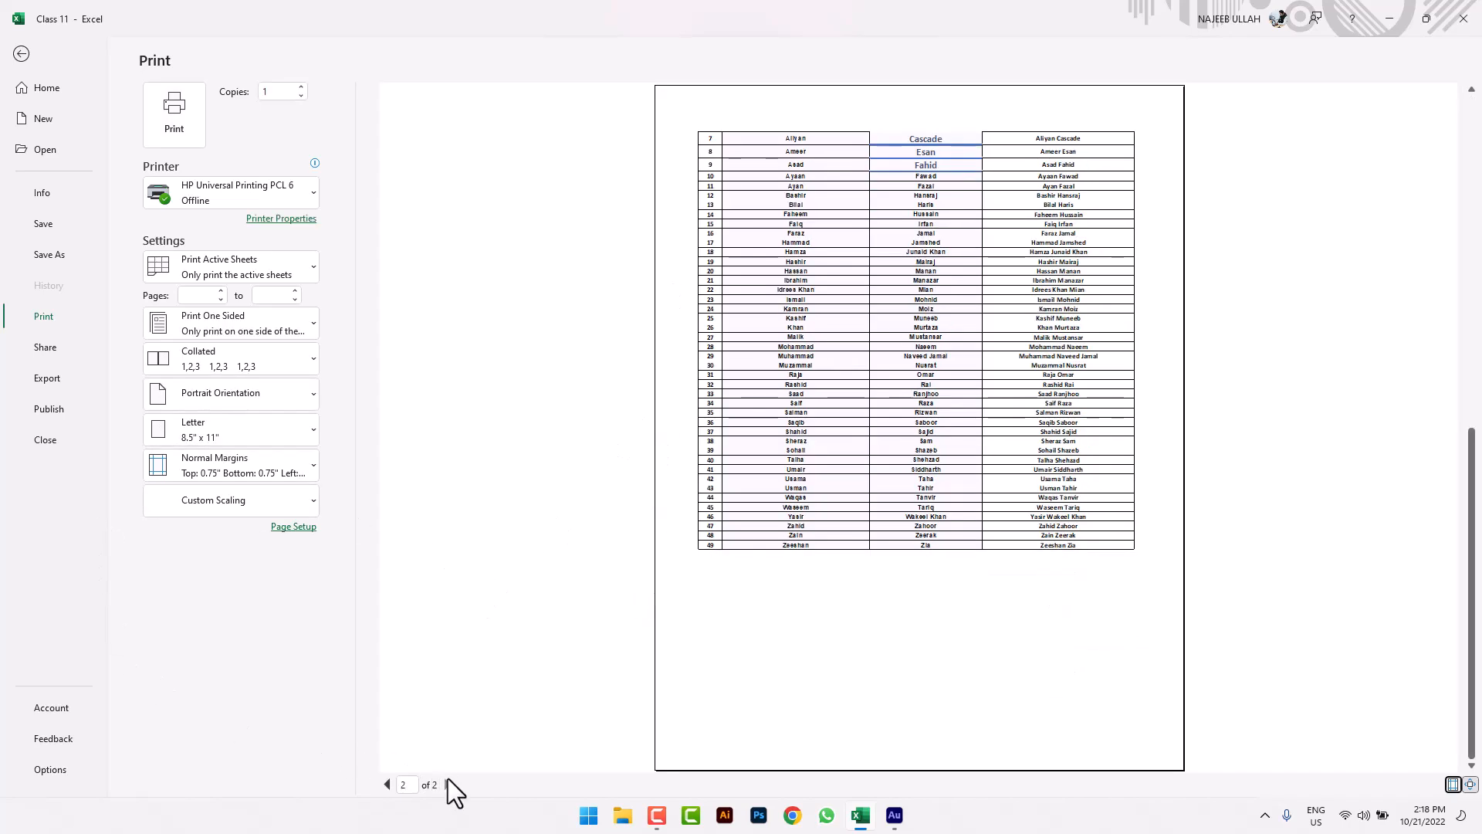
click(390, 785)
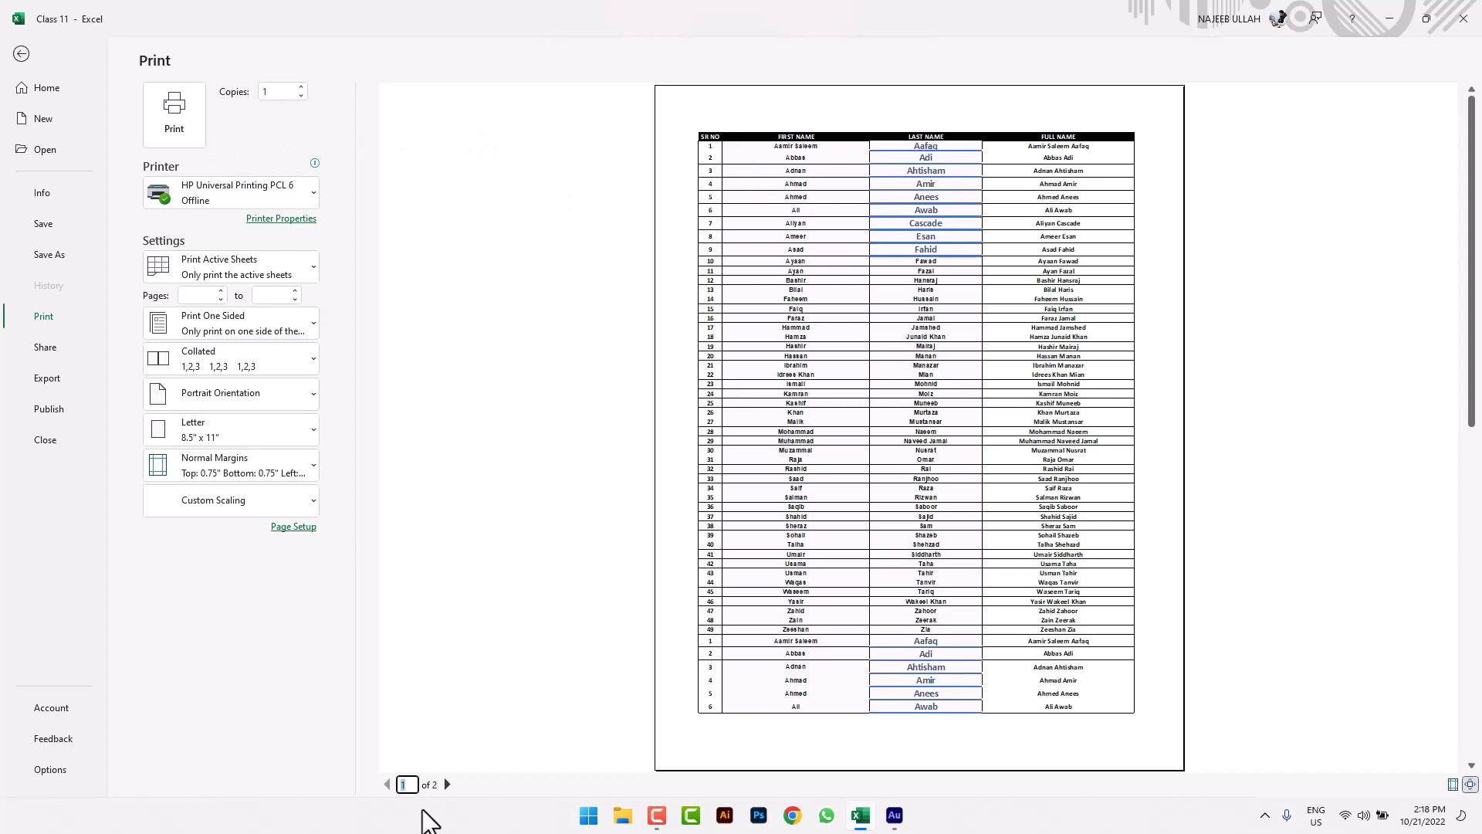
click(446, 784)
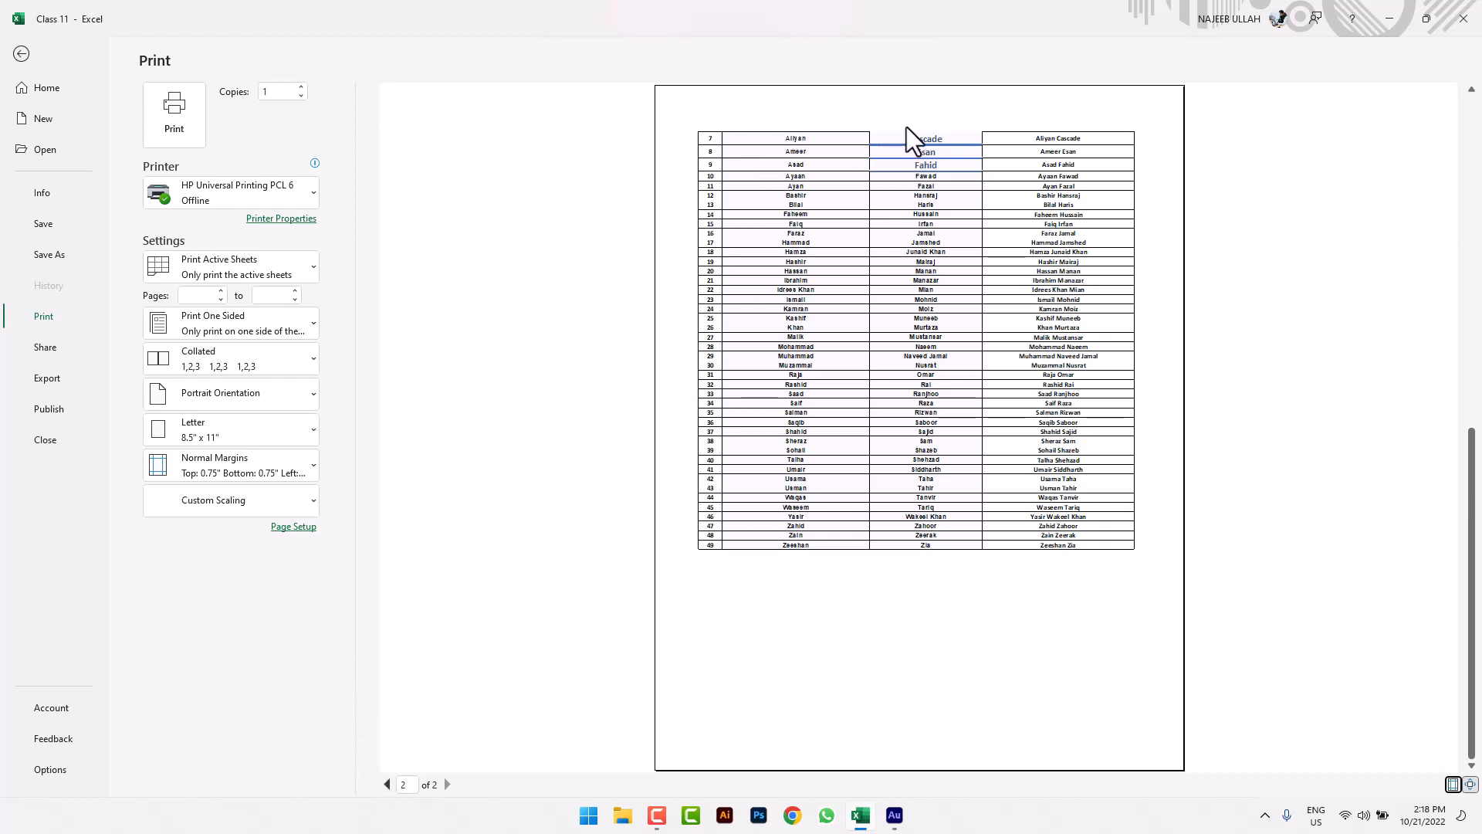
click(19, 51)
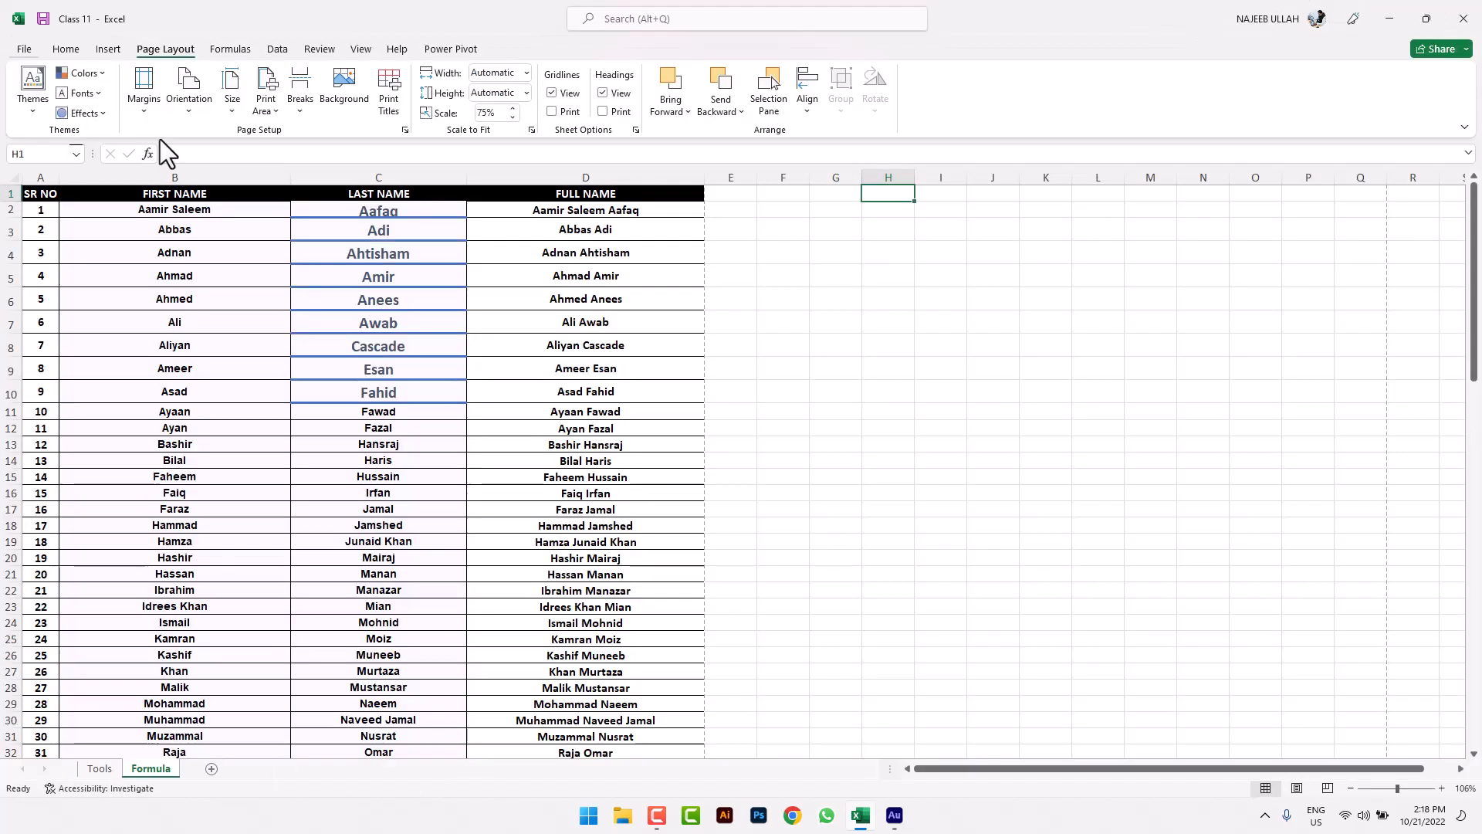
Set the heading row $1:$1 as the print title row to repeat at the top of every page
drag(43, 195, 486, 189)
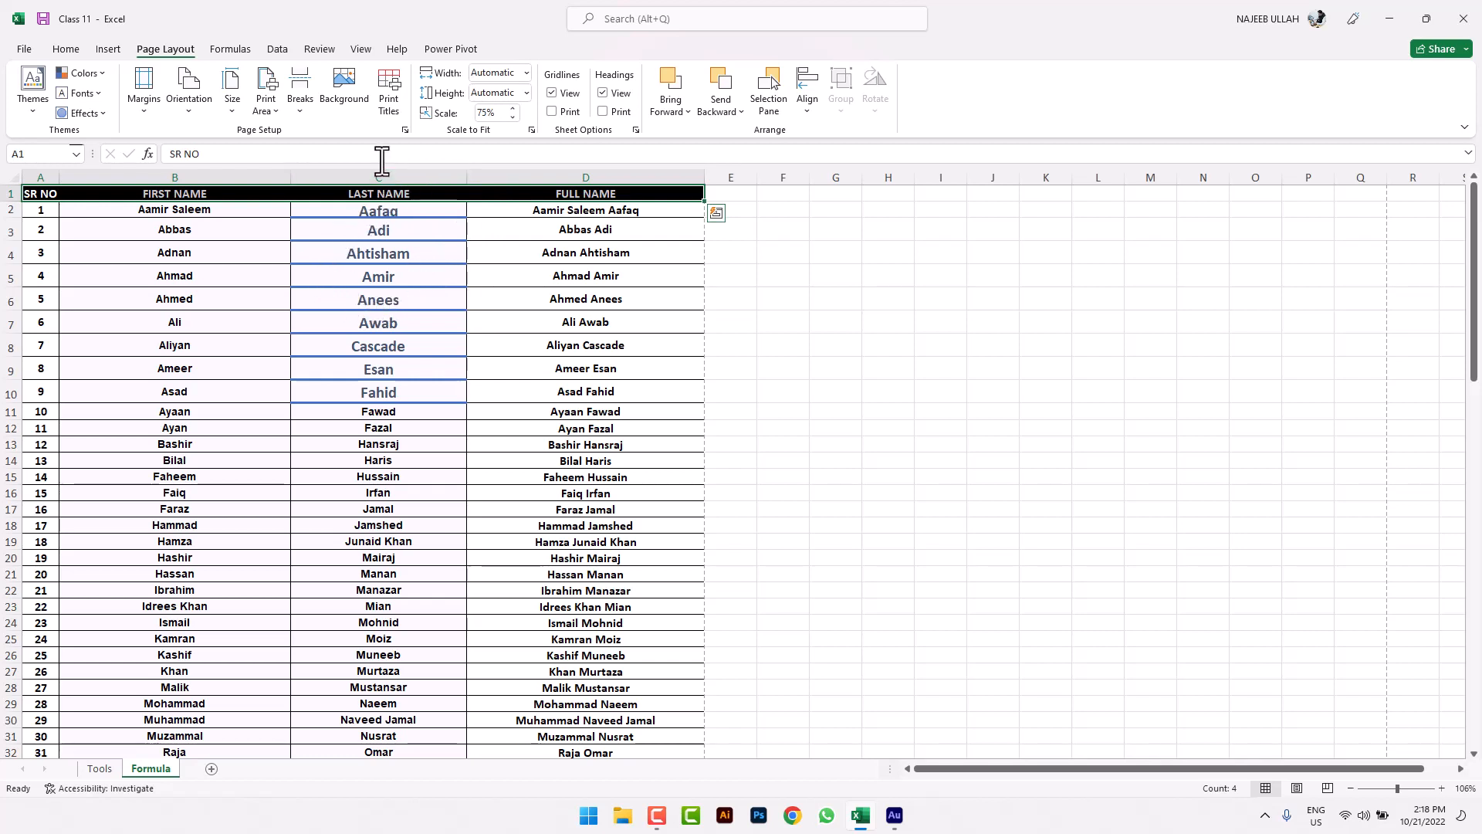
click(530, 278)
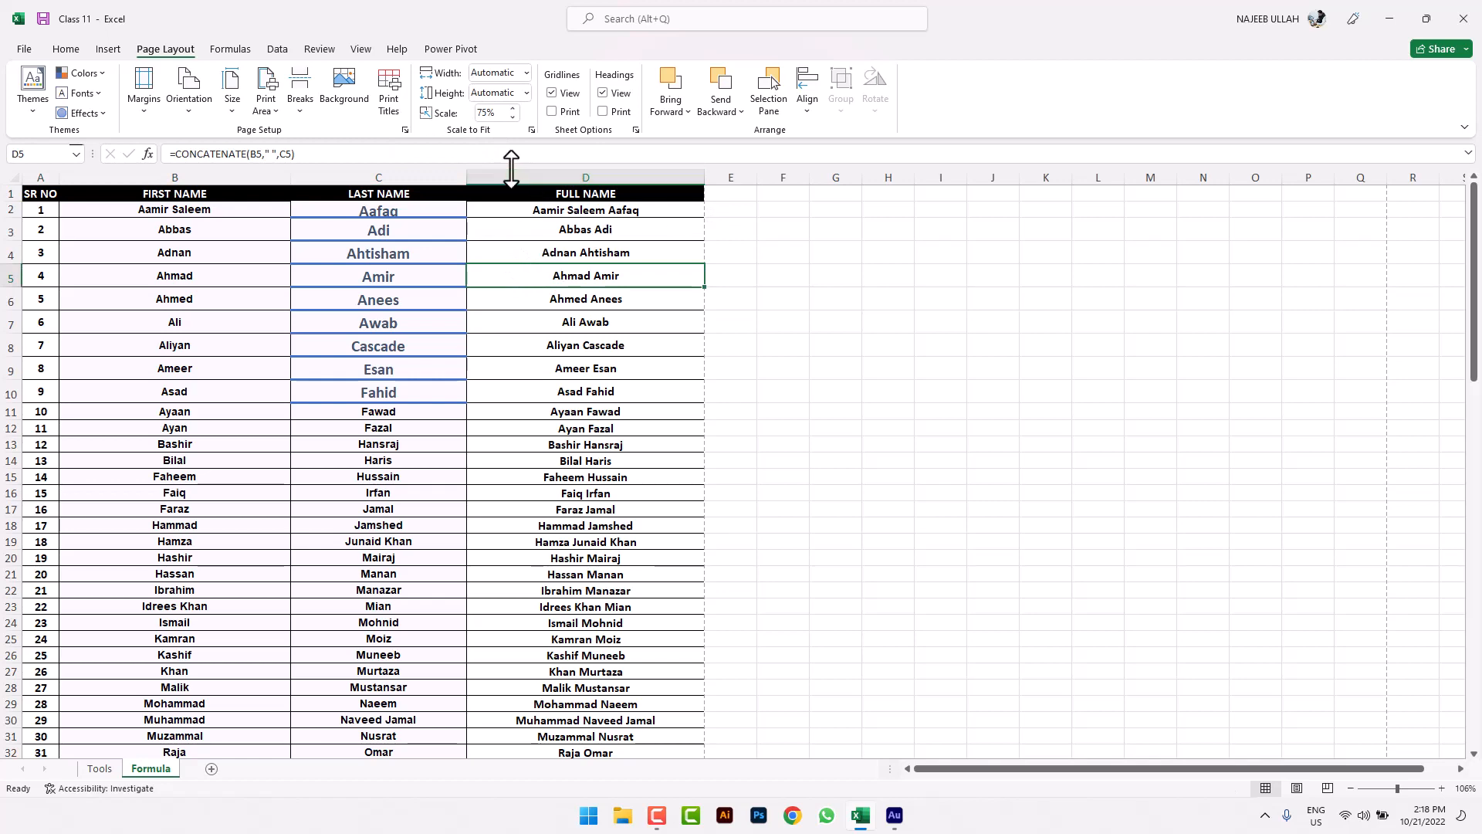
click(391, 108)
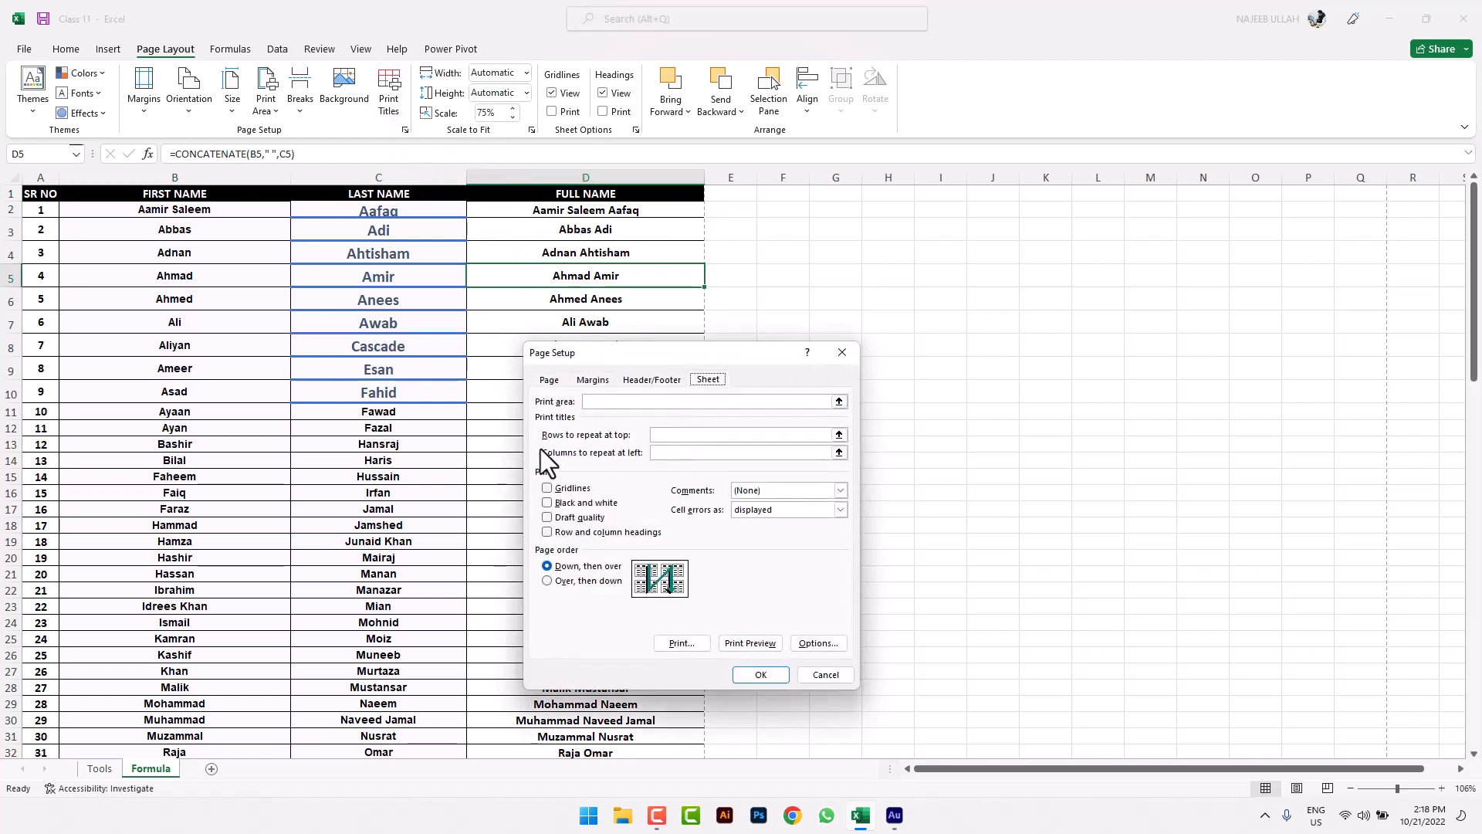
click(666, 436)
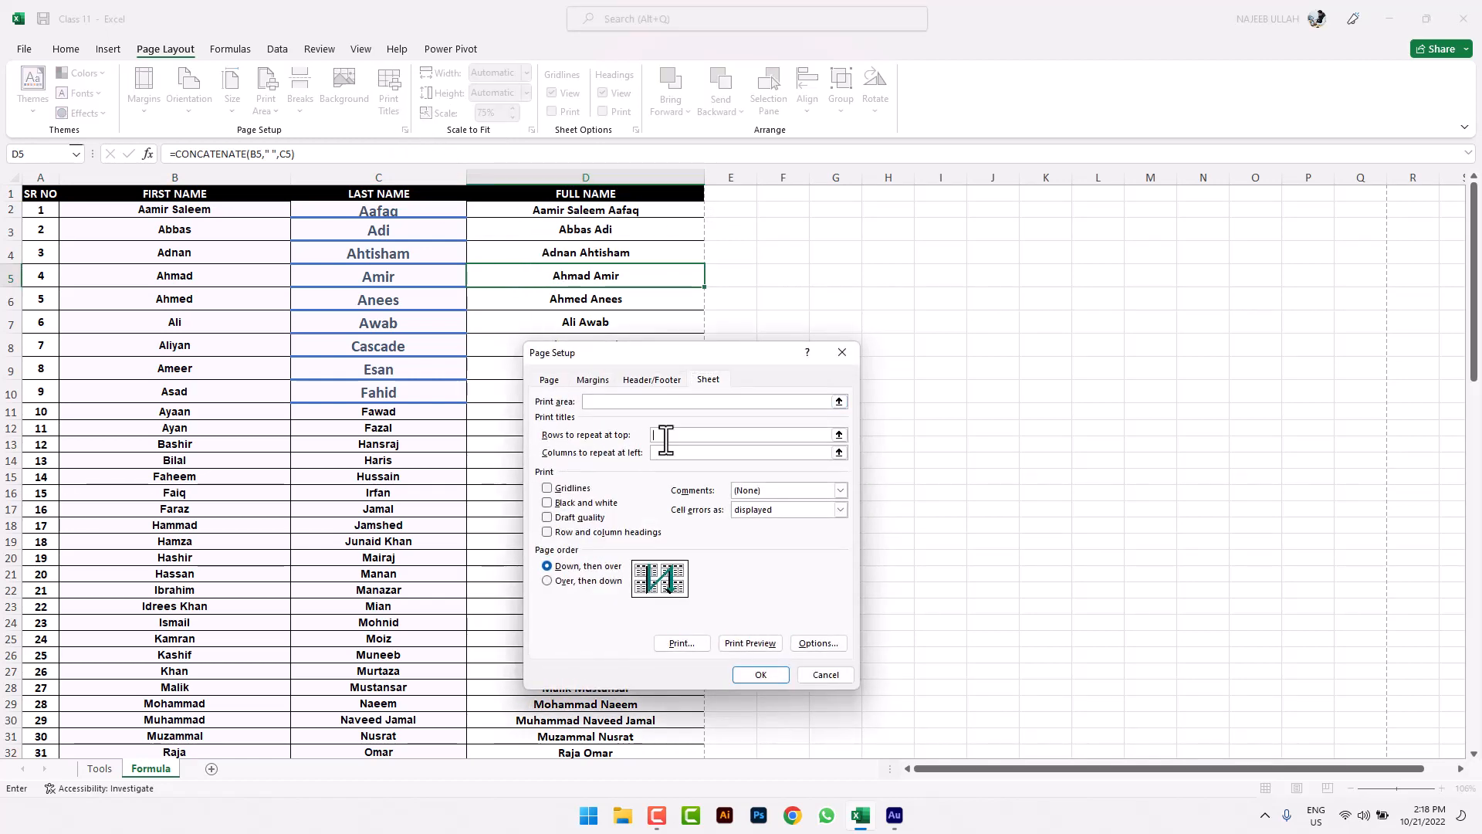
click(10, 193)
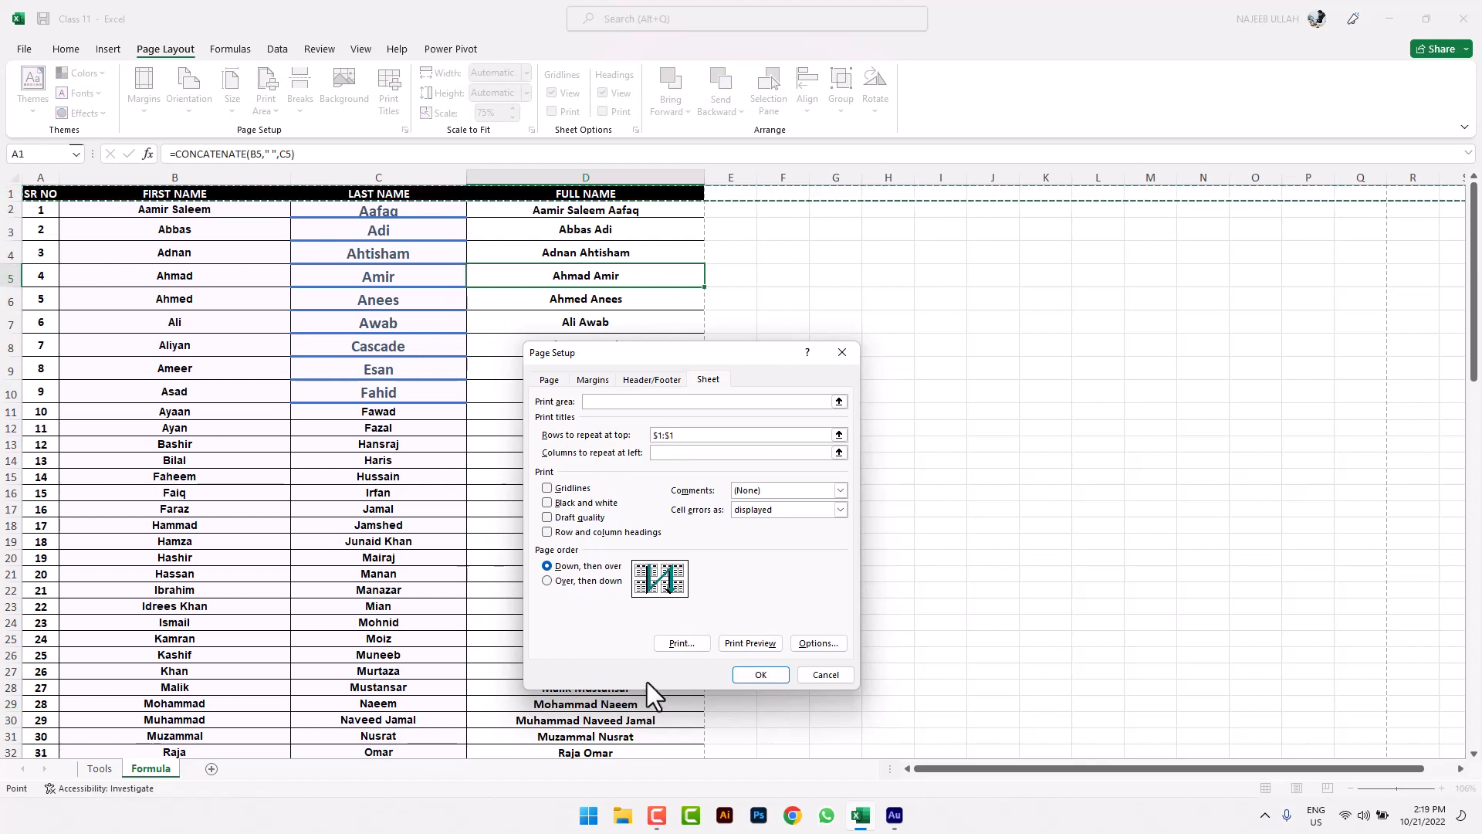
click(760, 675)
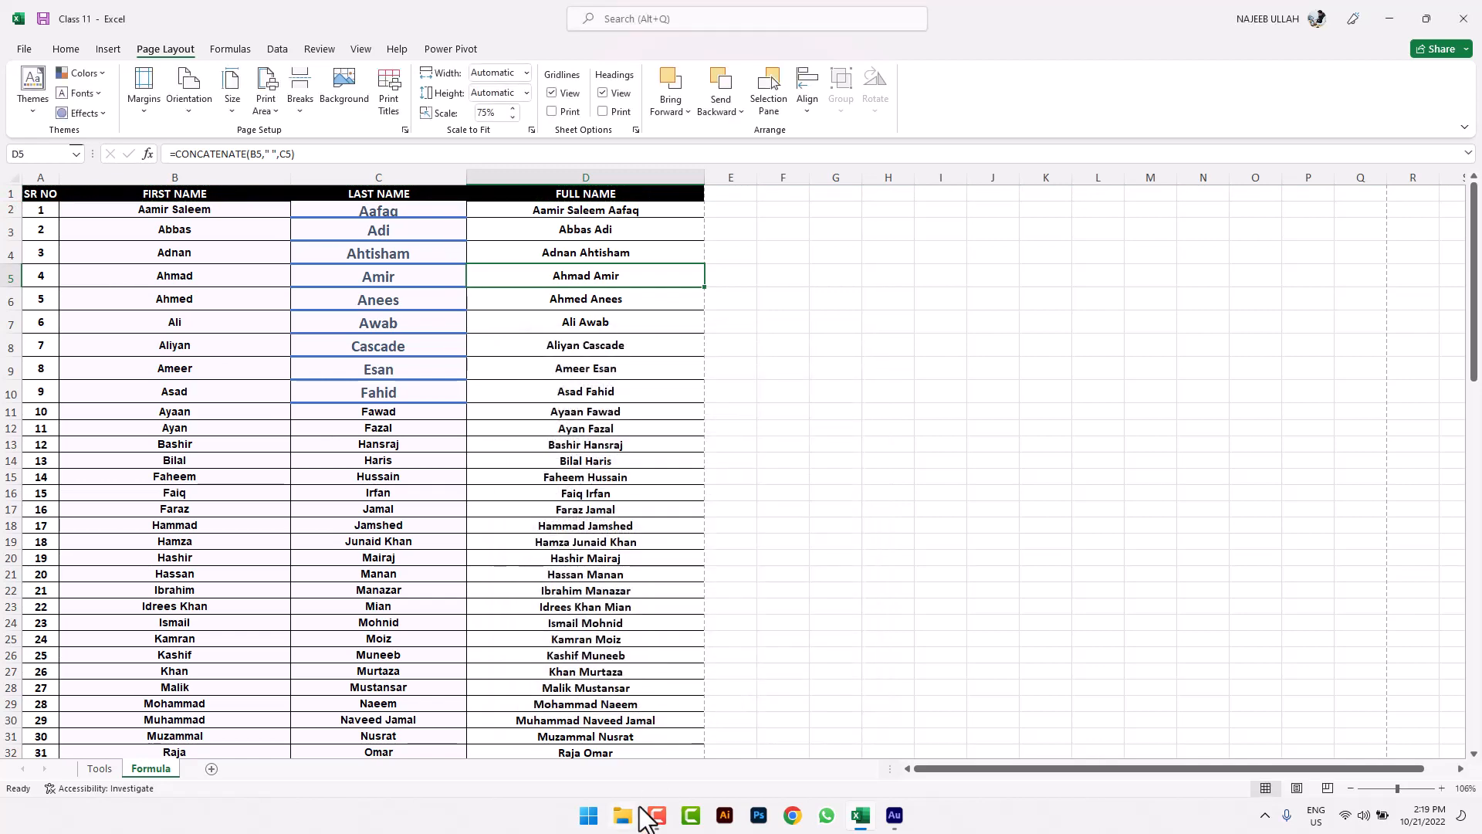
Check in the print preview whether the heading row repeats on page 2, and return to the sheet
key(ctrl+p)
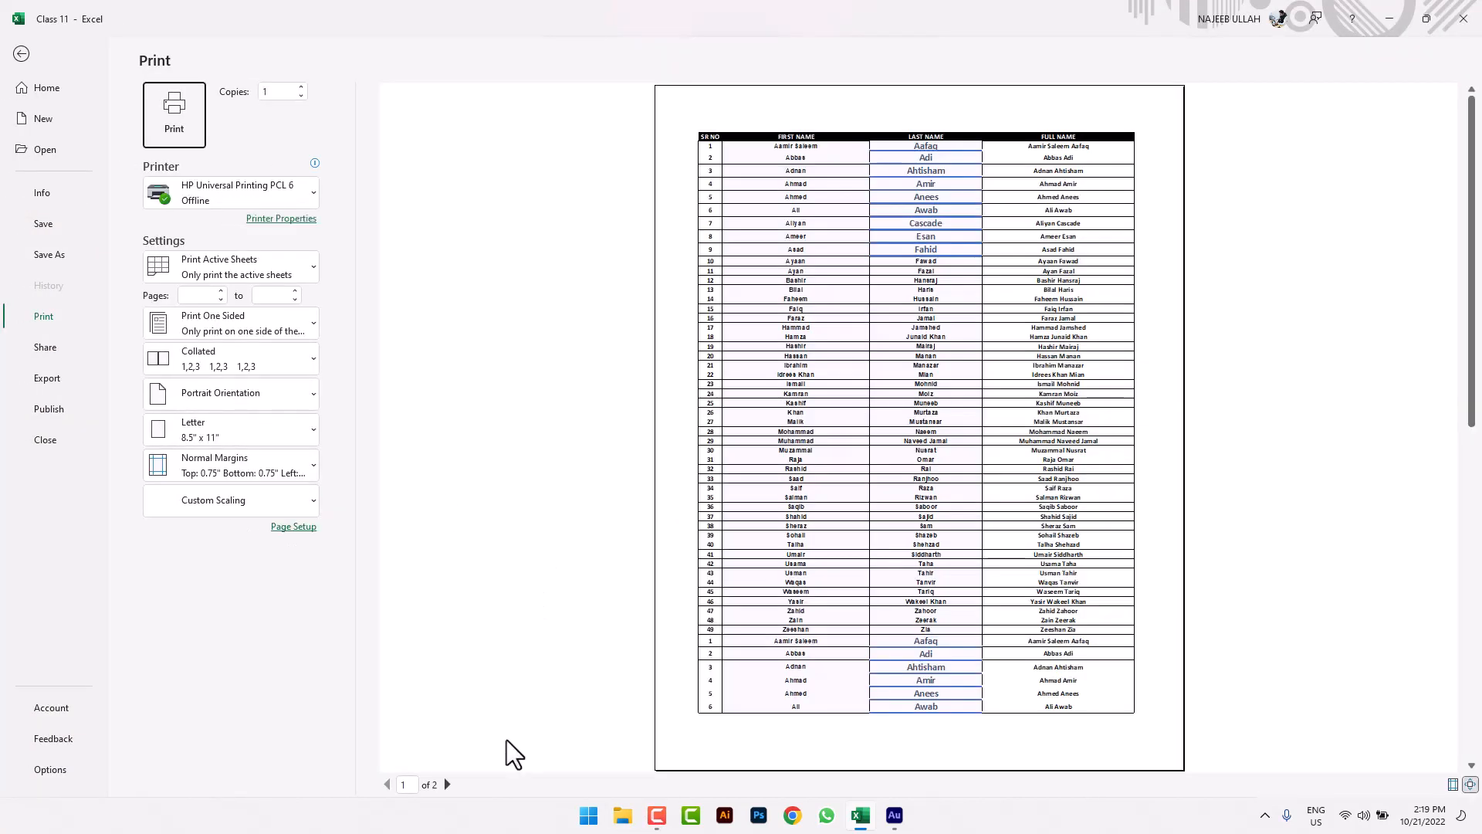
click(449, 782)
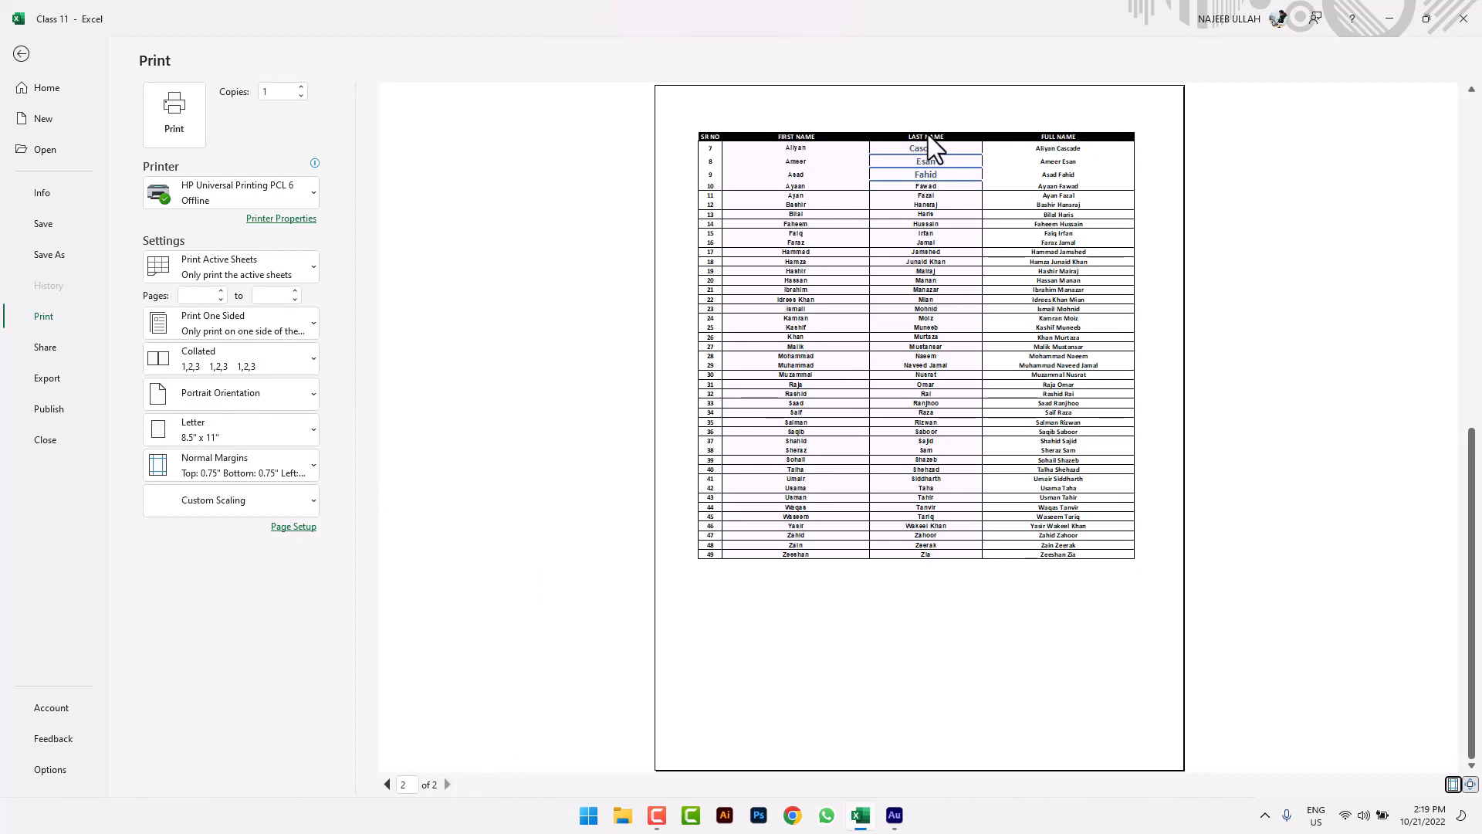
click(19, 54)
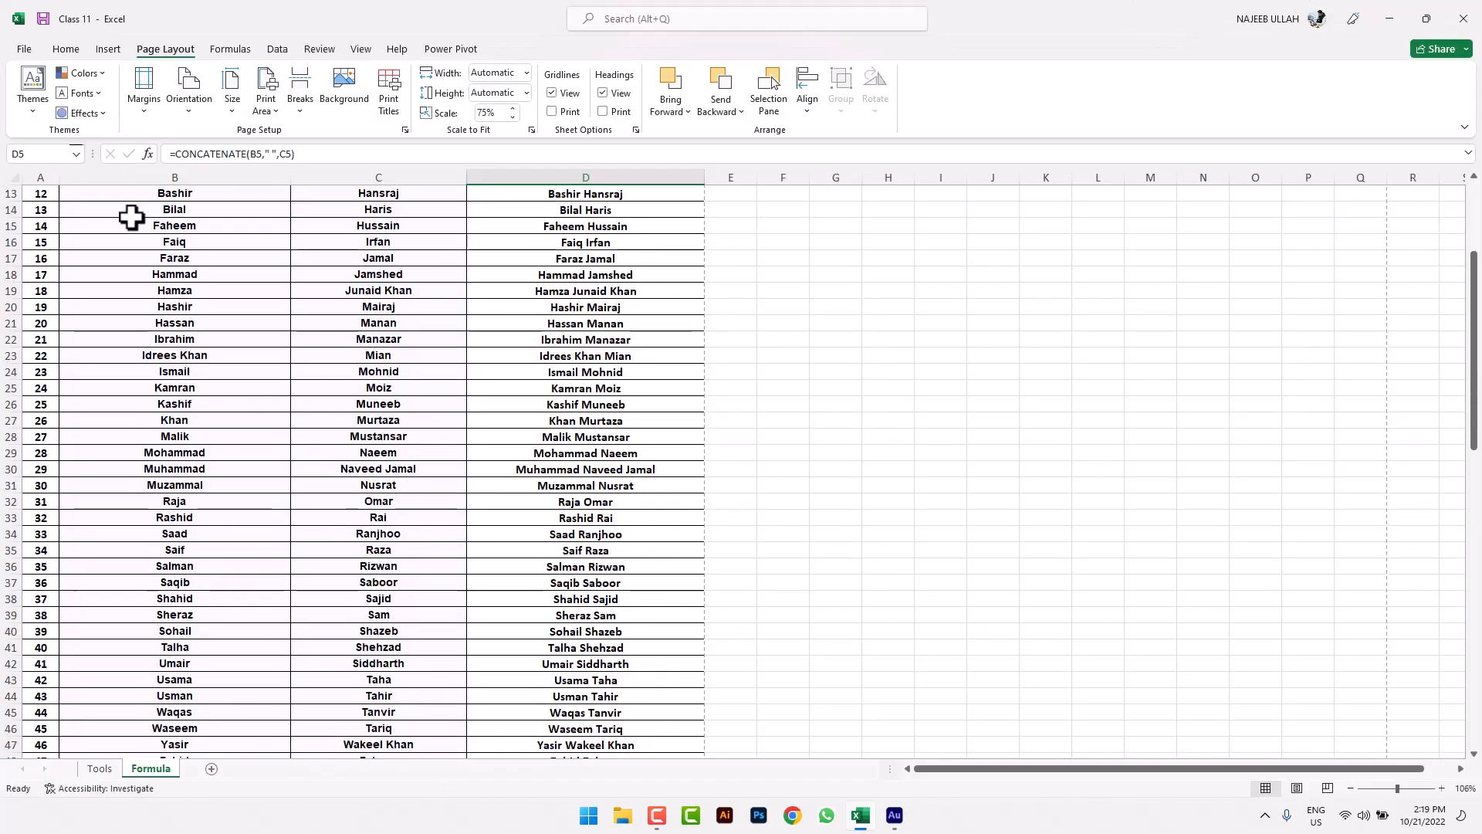